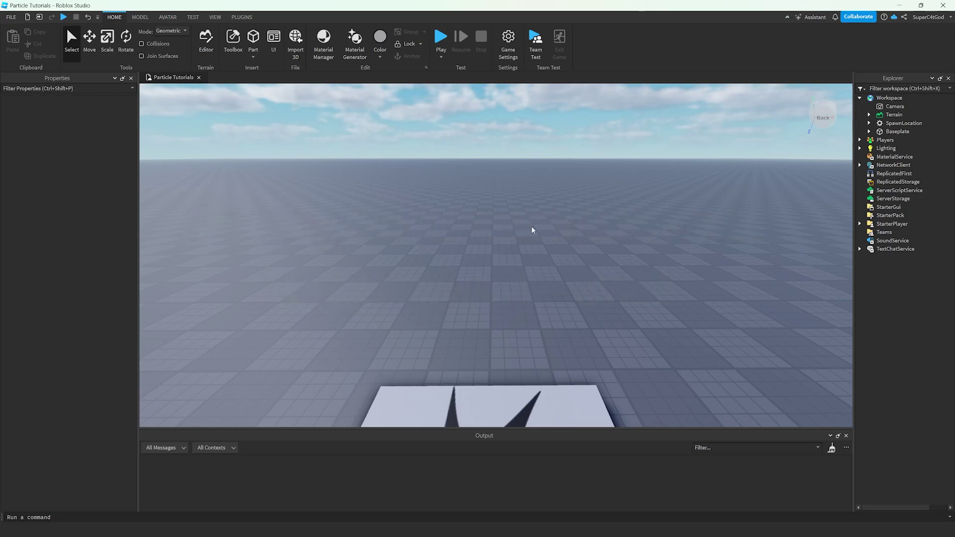
Step: Insert a new Part into the Workspace near the spawn pad
key("s")
key("d")
key("a")
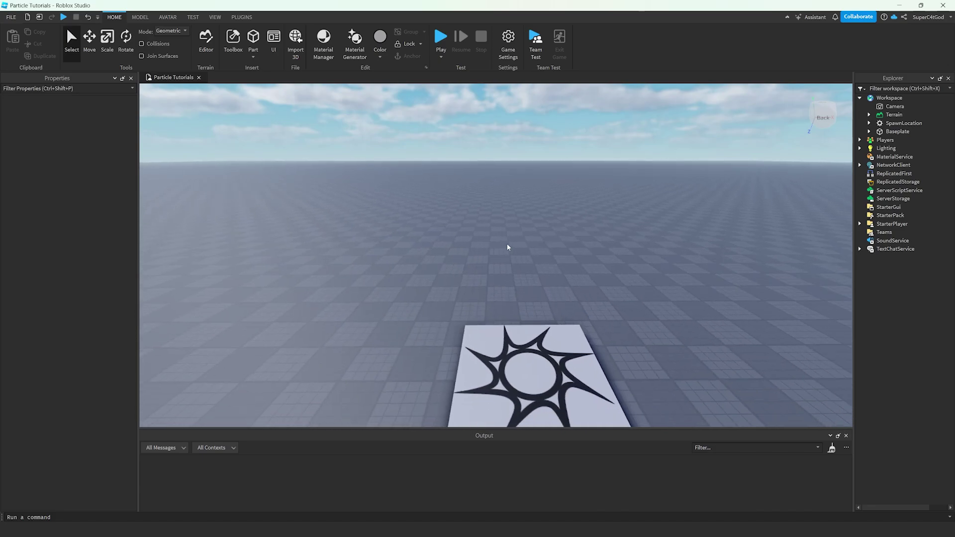
key("w")
right_click_drag(507, 247, 504, 245)
key("w")
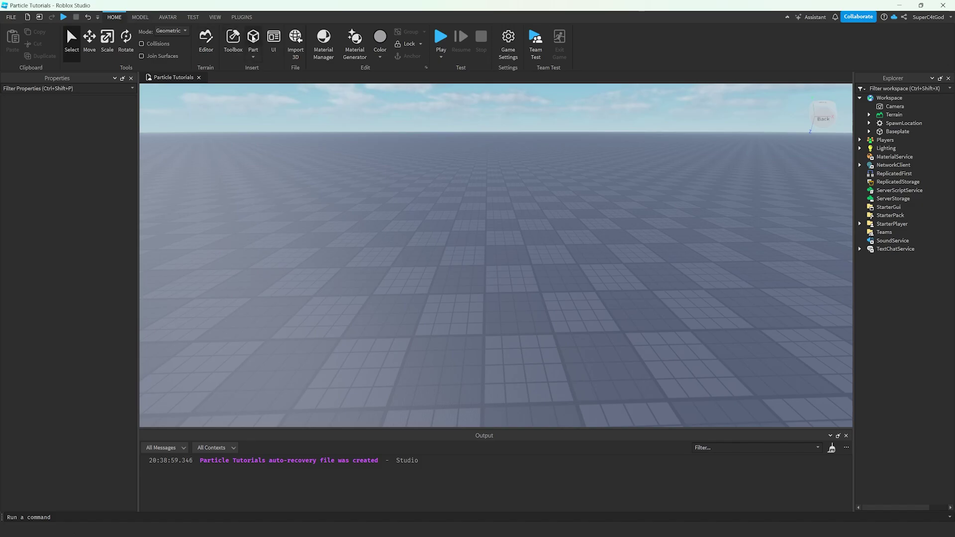
left_click(252, 38)
key("w")
key("e")
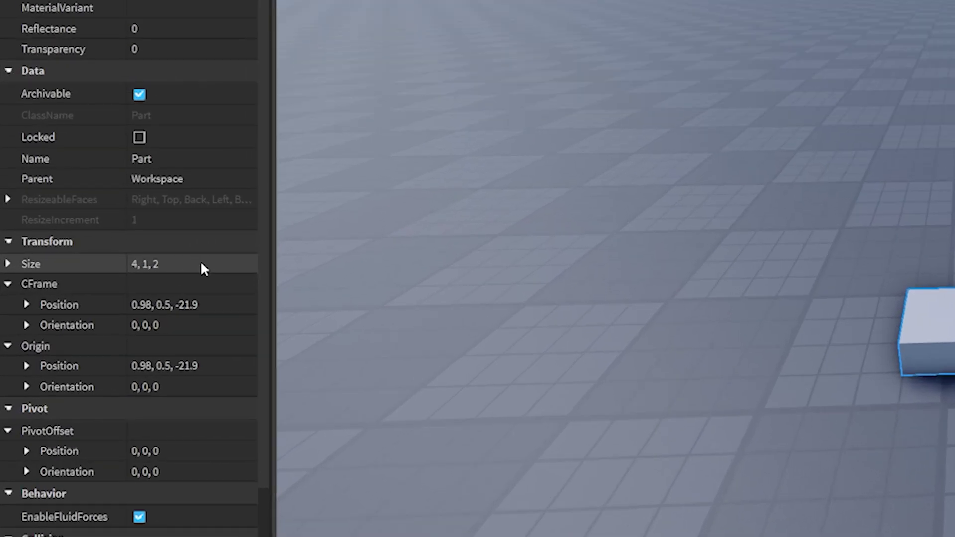
Step: Size the part 25,1,25, set Transparency 1, anchor it and turn off CanCollide
left_click(101, 284)
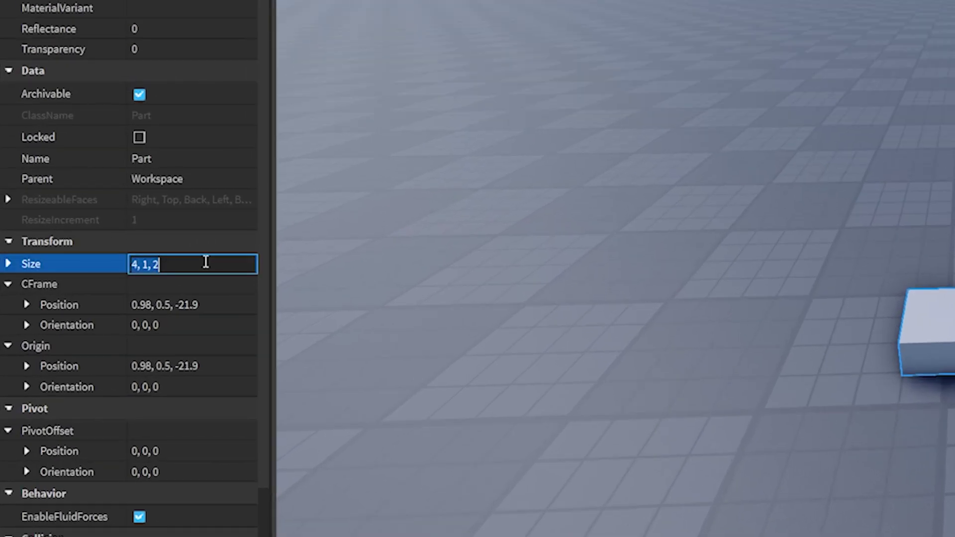
type("25,1,25")
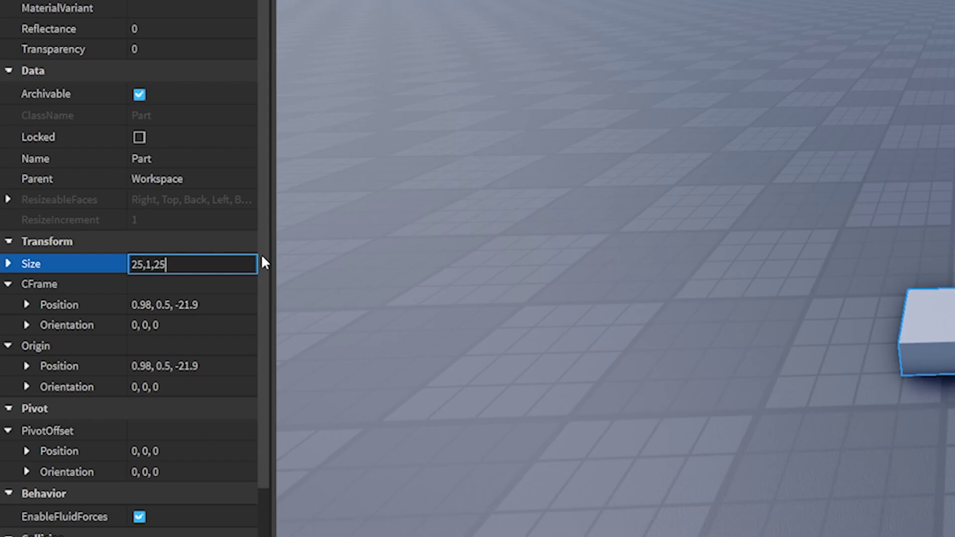
key("Return")
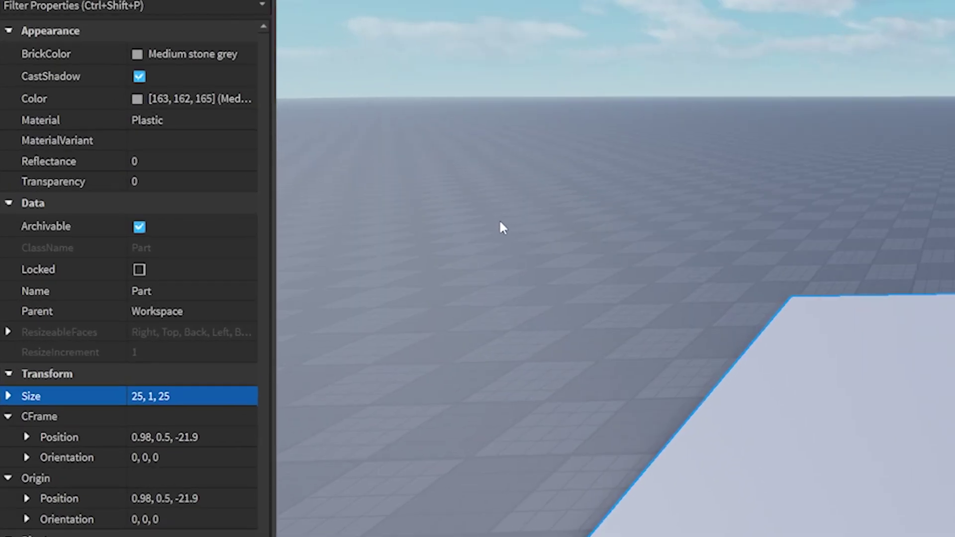
left_click(225, 183)
type("1")
key("Return")
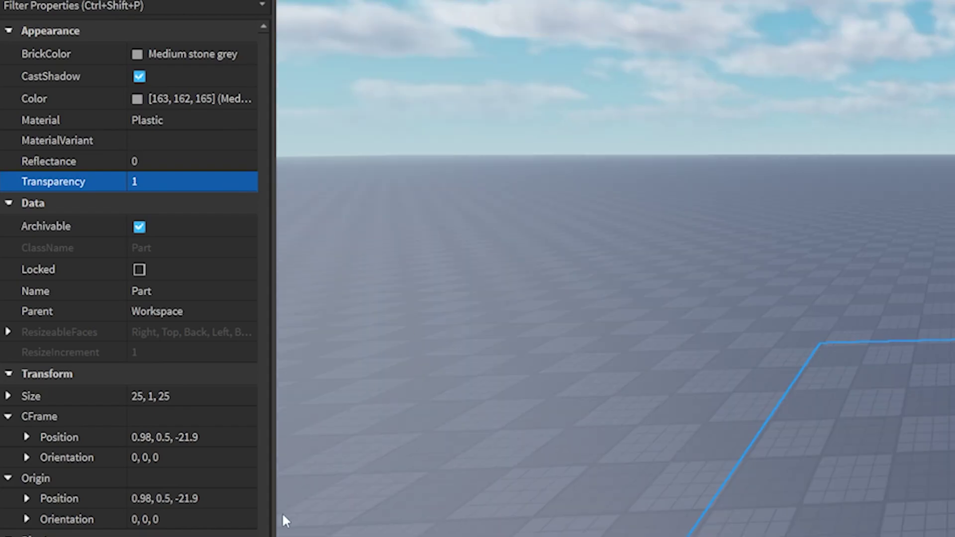
left_click(139, 462)
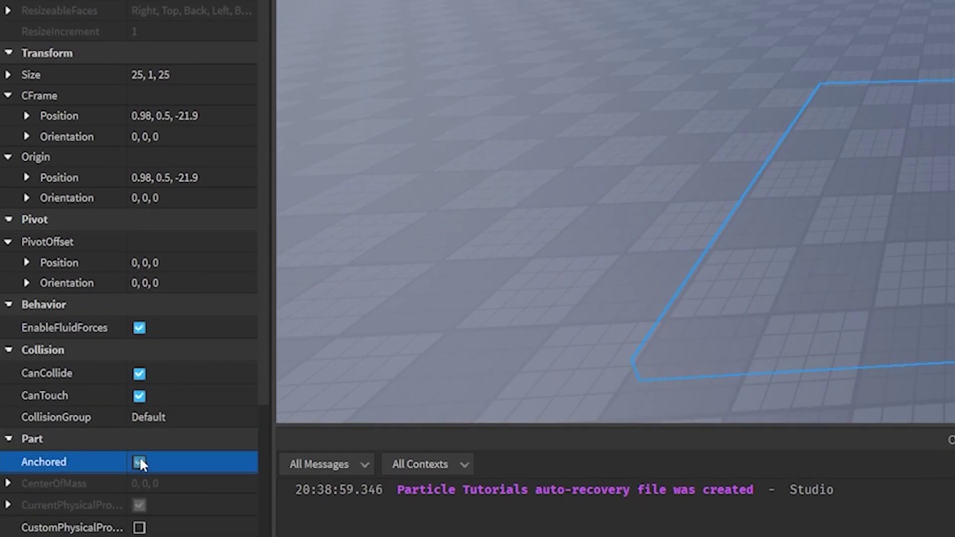
left_click(139, 374)
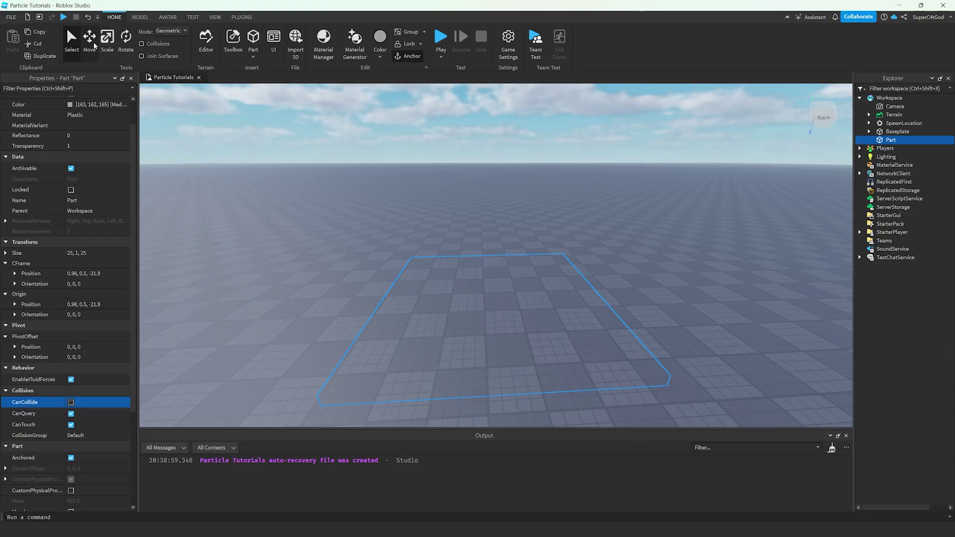
Step: Raise the flat part about 20 studs above the baseplate with the Move tool
left_click(89, 40)
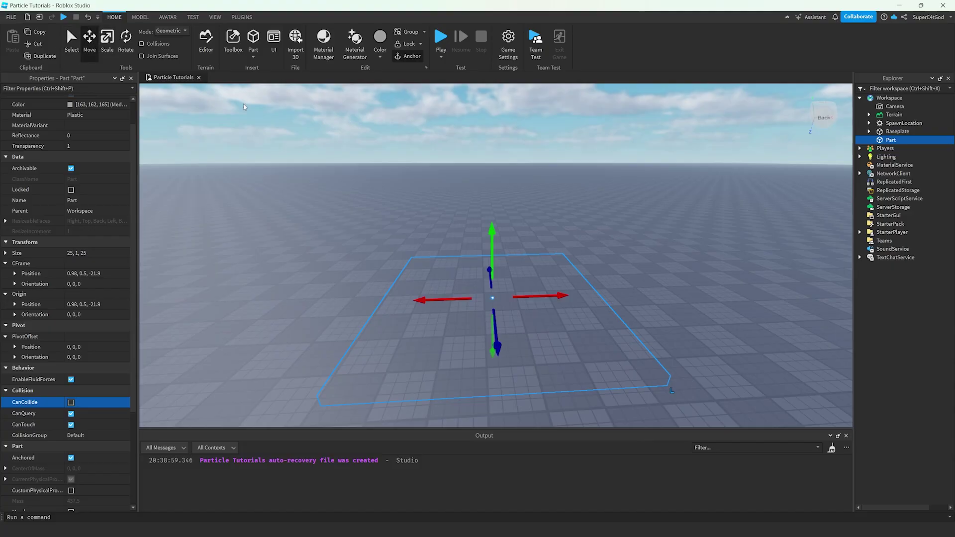
mouse_move(496, 239)
left_mouse_down()
mouse_move(493, 226)
mouse_move(498, 268)
mouse_move(492, 227)
left_mouse_up()
key("e")
right_click_drag(493, 227, 493, 228)
left_click(538, 276)
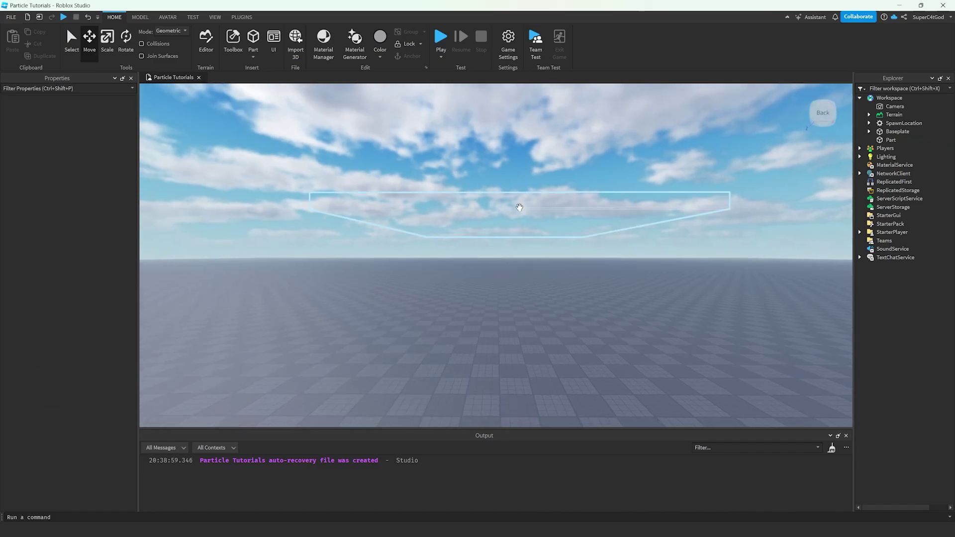
right_click_drag(558, 226, 601, 299)
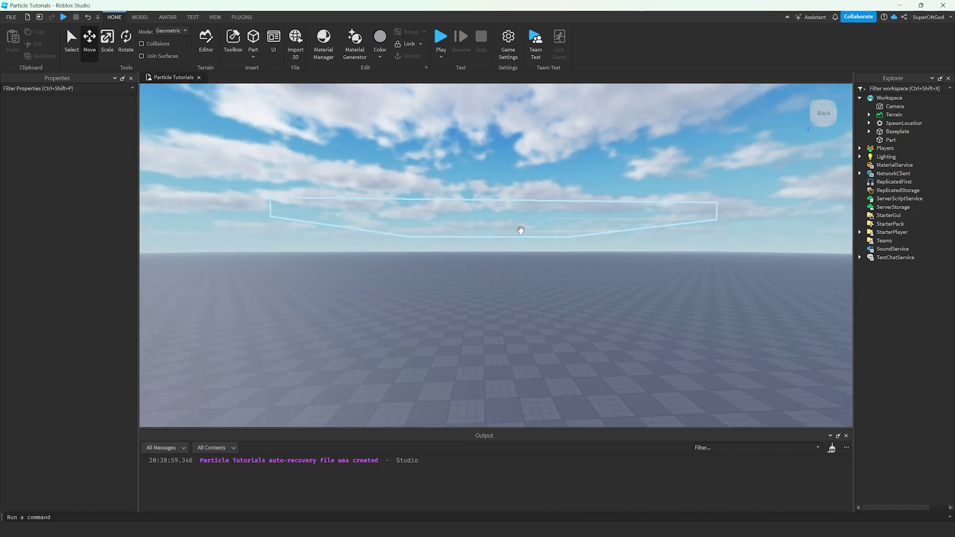
Step: Insert a ParticleEmitter into the Part by searching 'par' in Insert Object
right_click(518, 228)
left_click(539, 304)
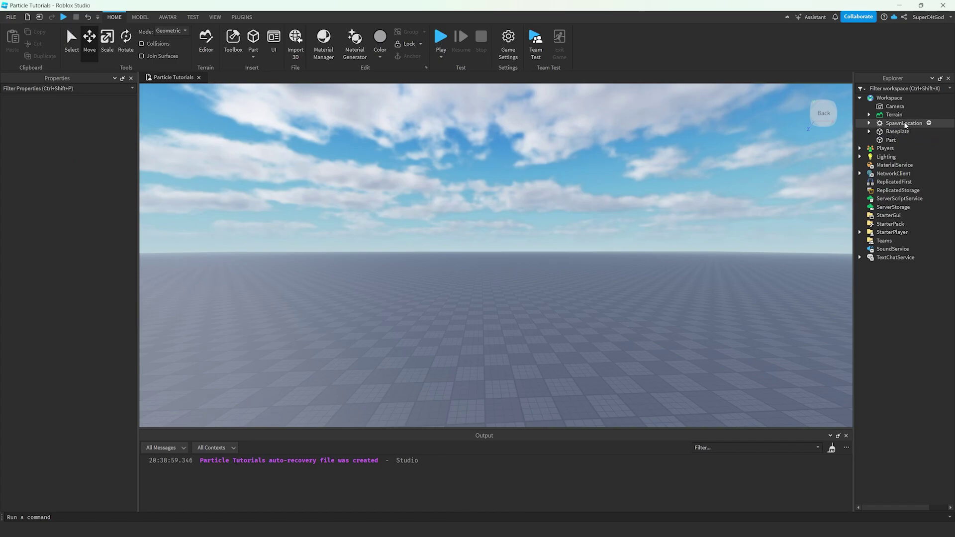
left_click(889, 140)
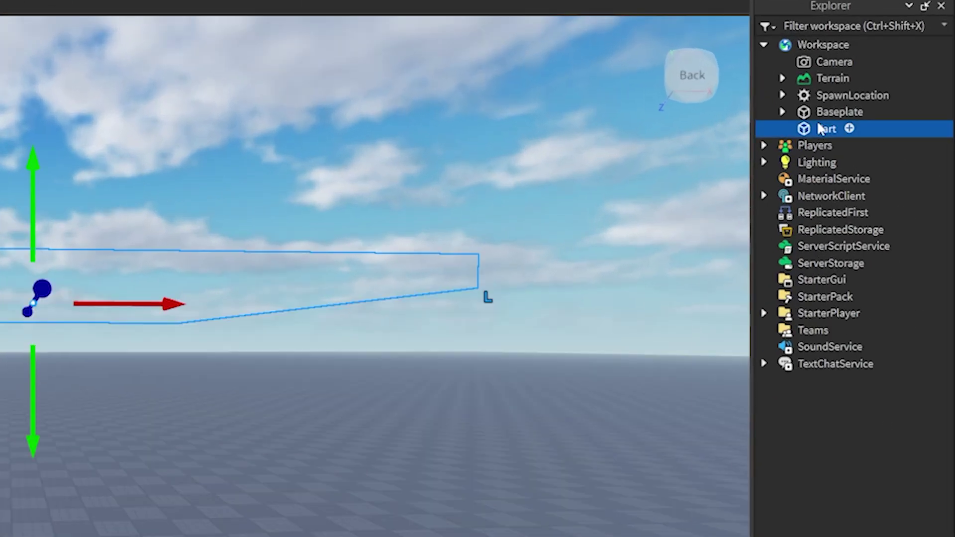
right_click(889, 139)
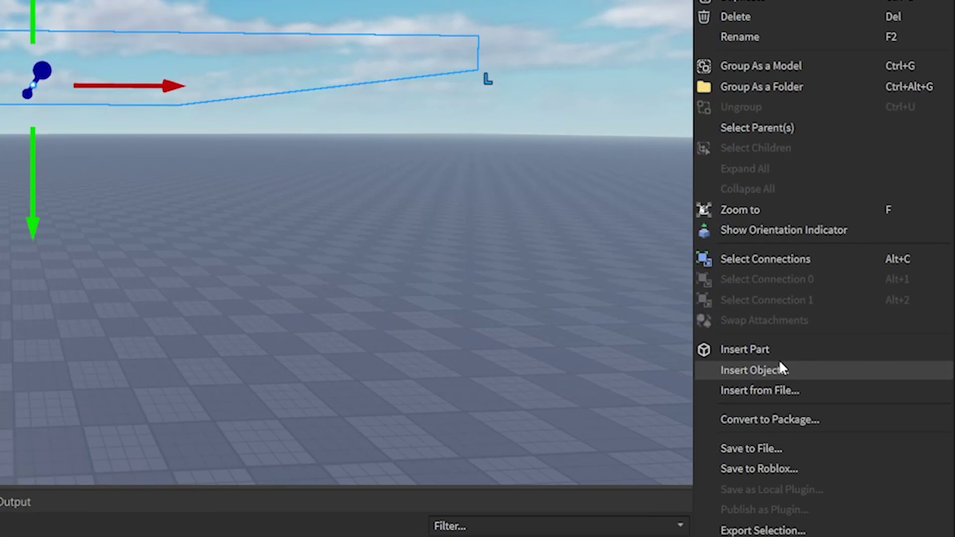
left_click(780, 368)
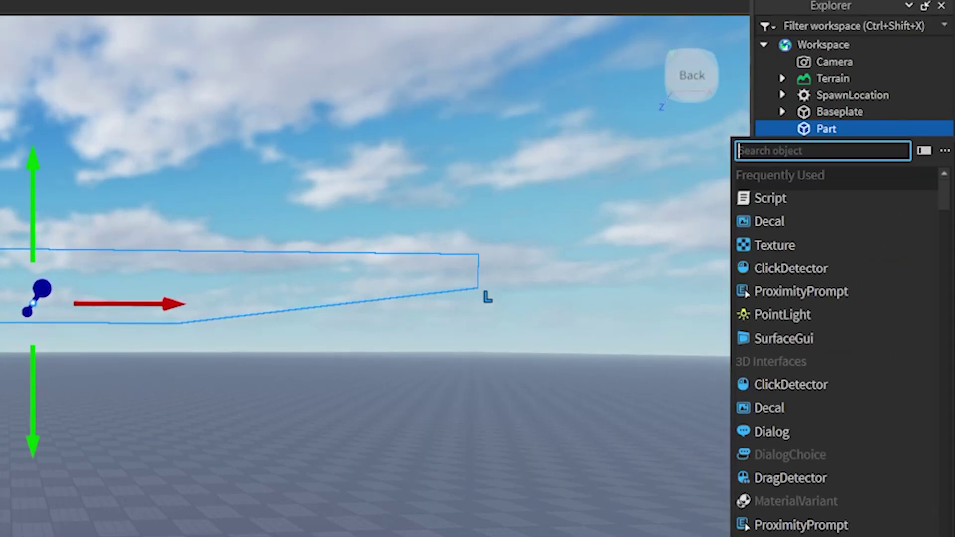
type("part")
key("Down")
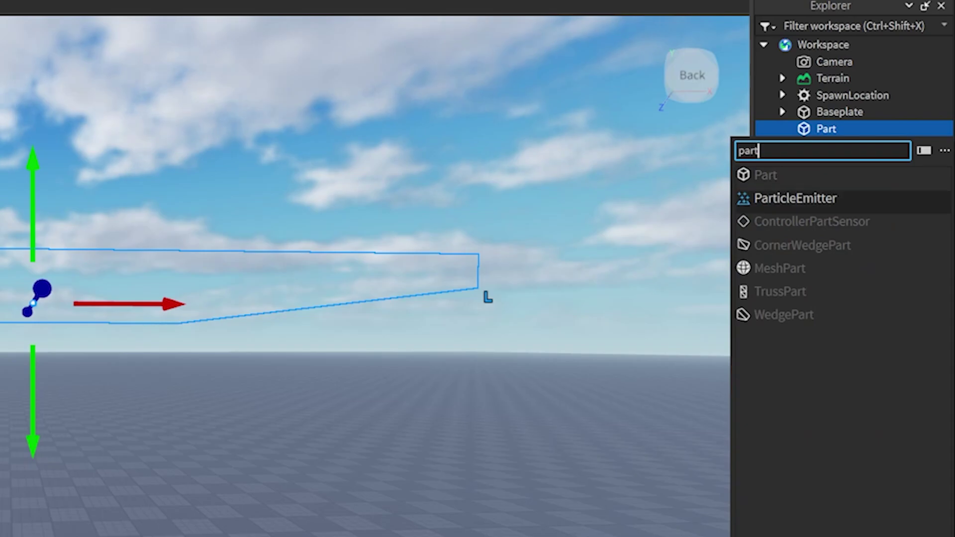
key("Return")
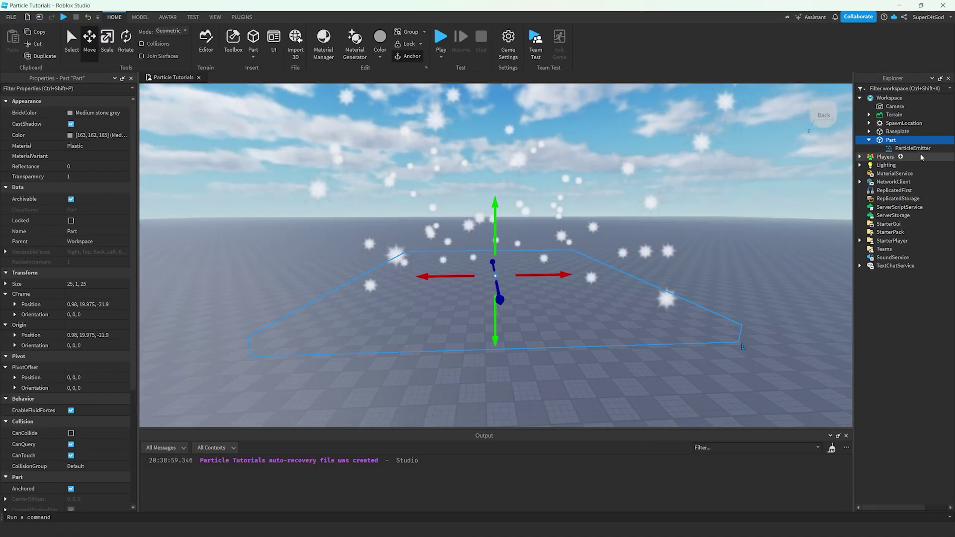
left_click(909, 149)
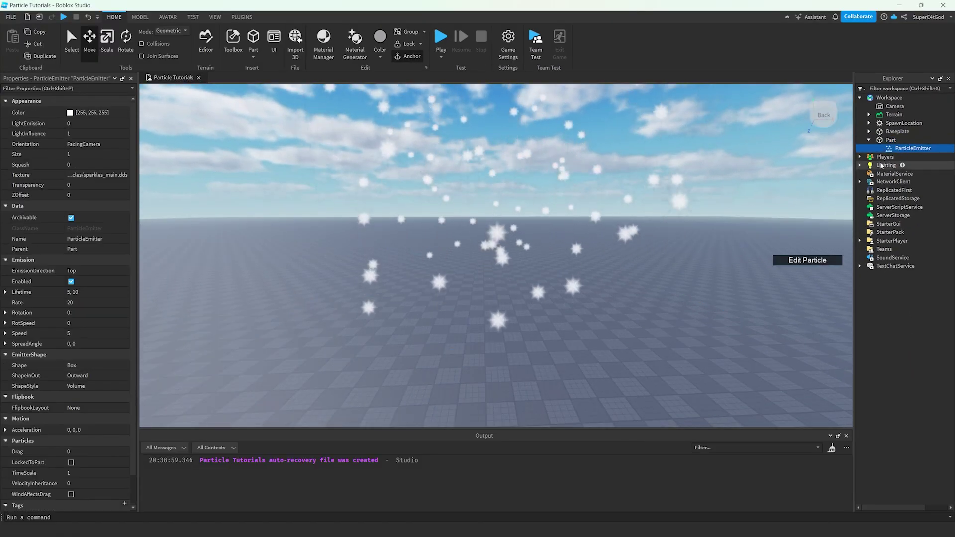
Step: Make the emitter fire from its Bottom face with Lifetime 1 and Speed 25
left_click(110, 270)
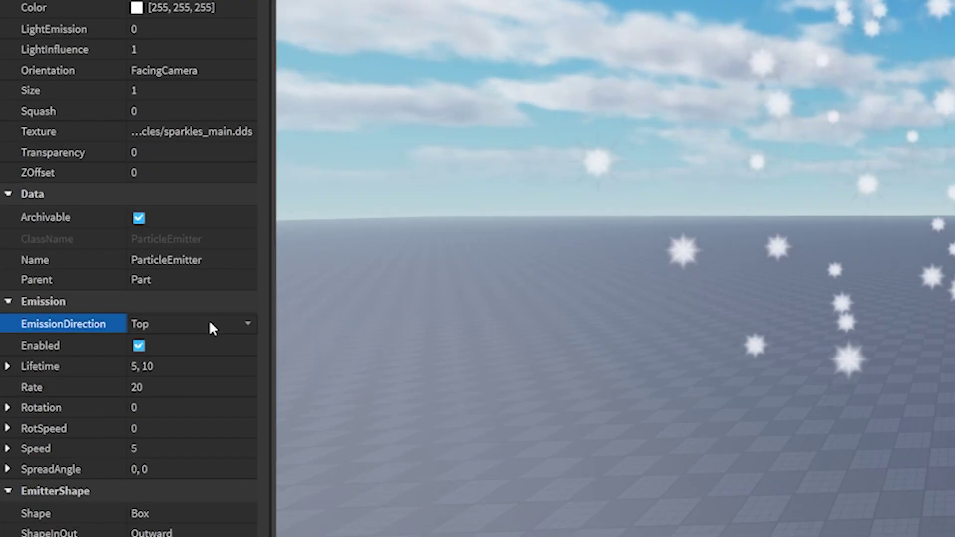
left_click(107, 271)
left_click(206, 356)
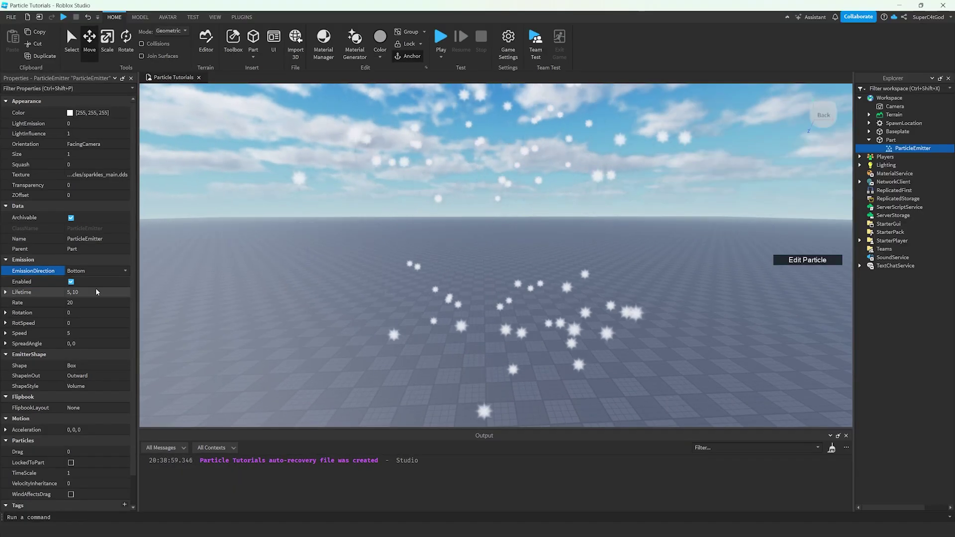
left_click(154, 366)
type("1")
key("Return")
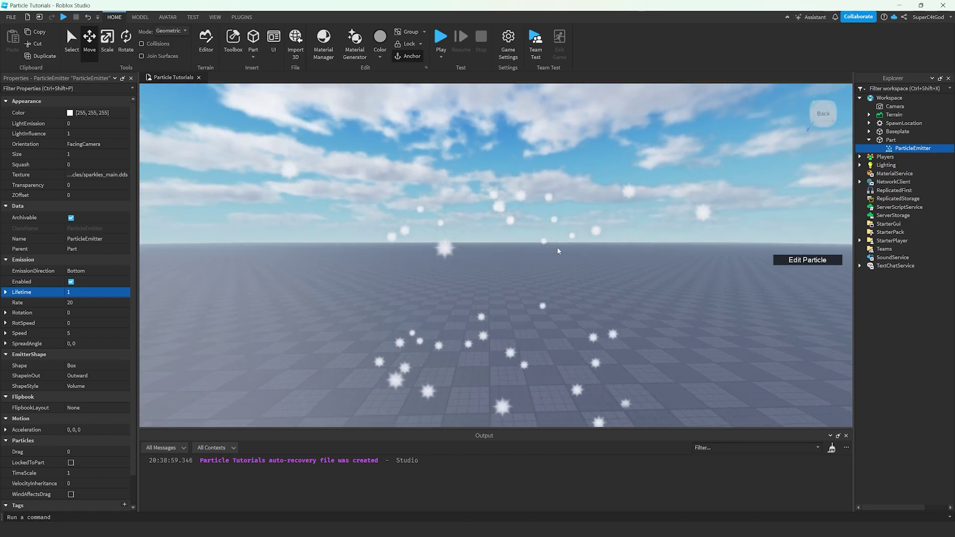
left_click(94, 333)
type("25")
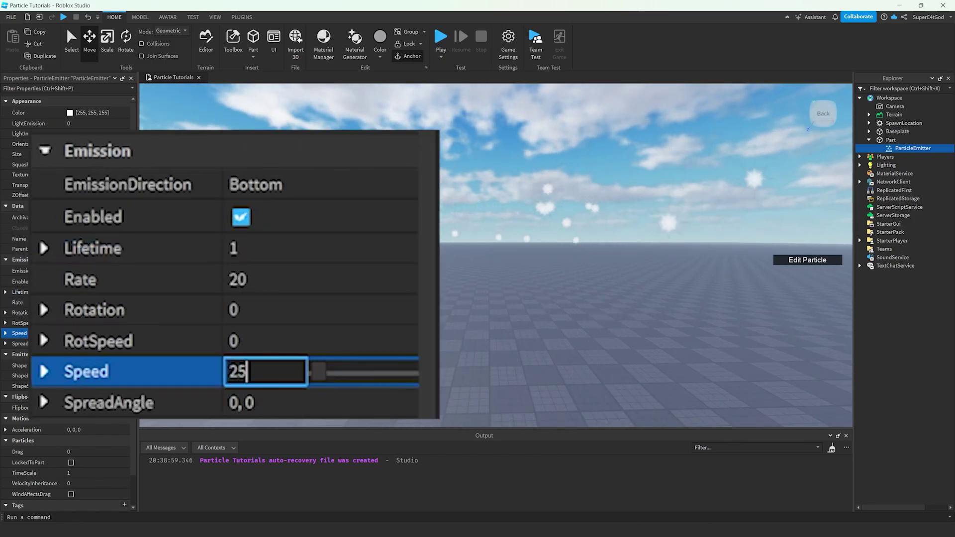
key("Return")
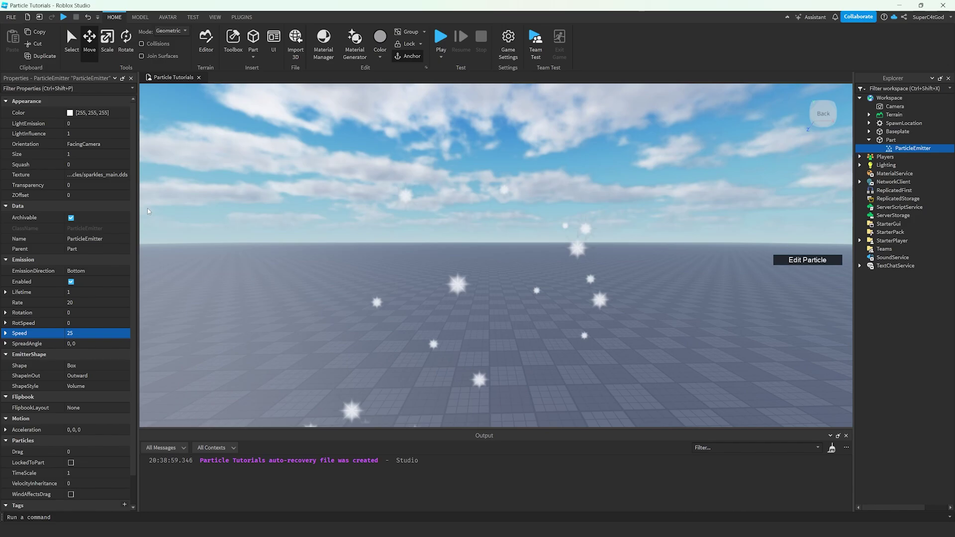
Step: Give the particles Squash 3 and Size 0.2 so they become thin streaks
left_click(89, 165)
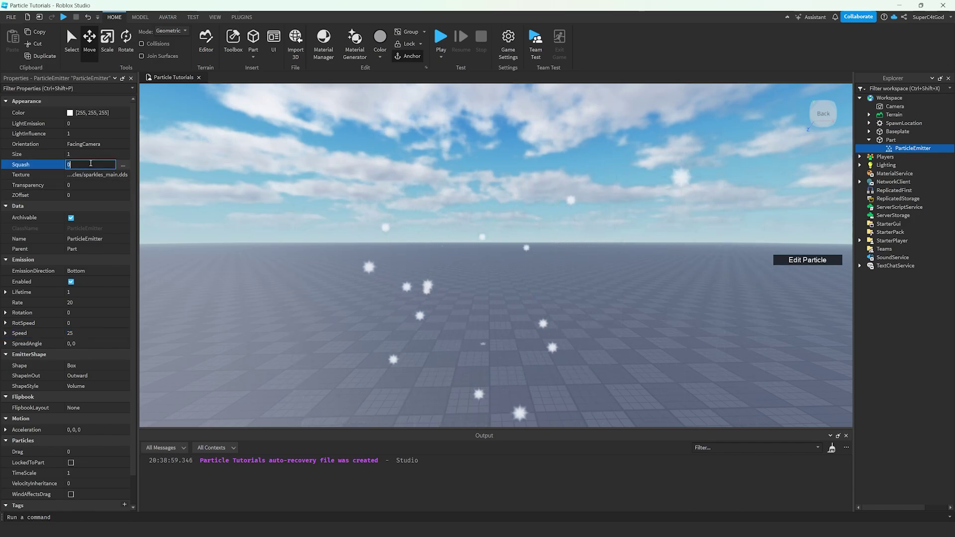
type("3")
key("Return")
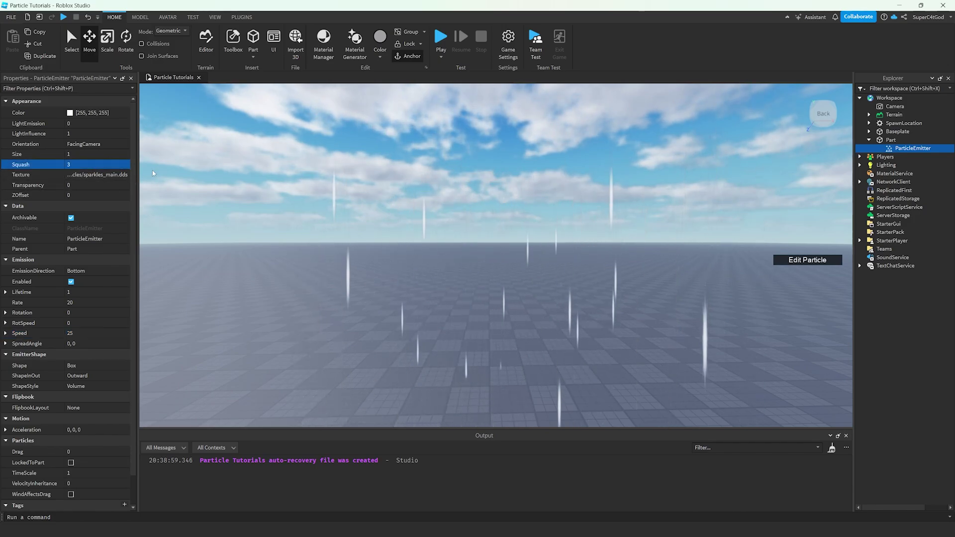
right_click_drag(369, 201, 371, 202)
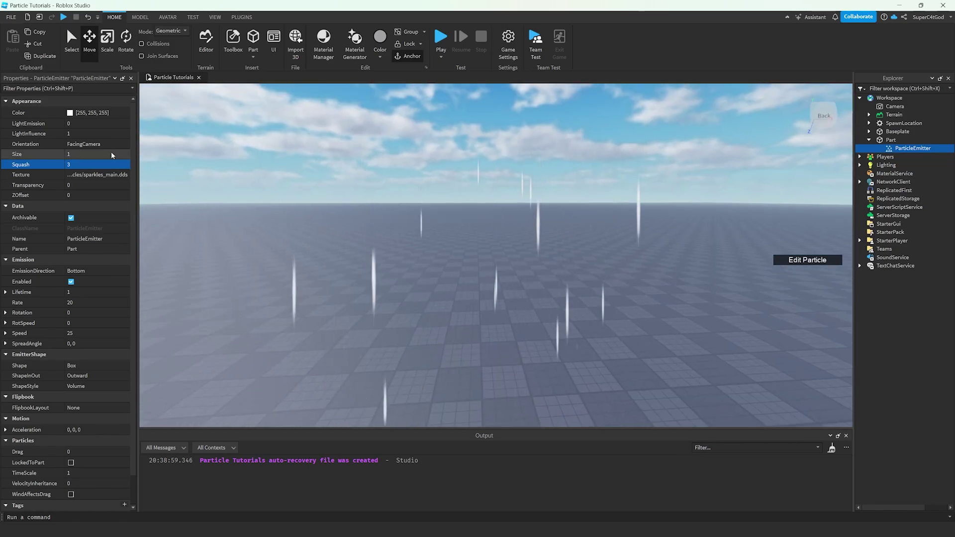
left_click(90, 154)
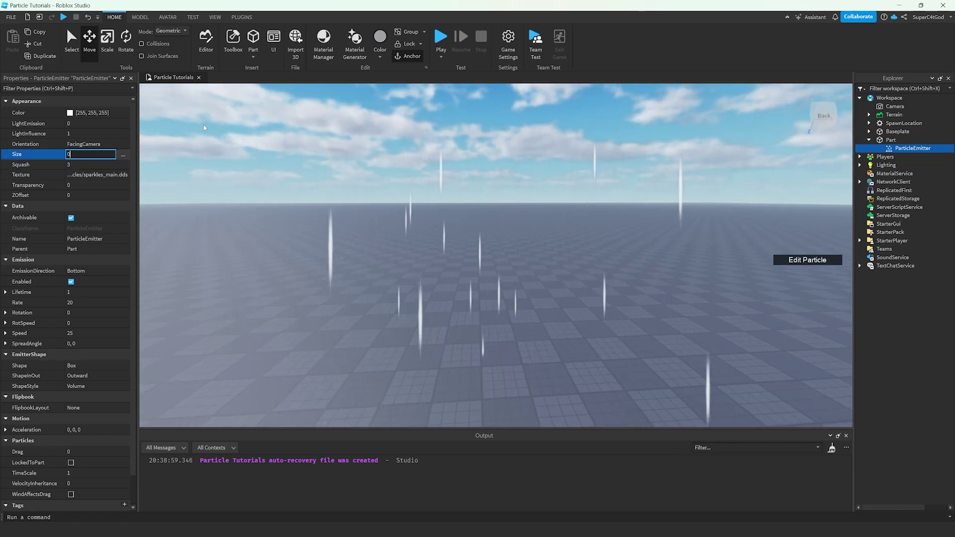
type("0.2")
key("Return")
right_click_drag(492, 220, 535, 228)
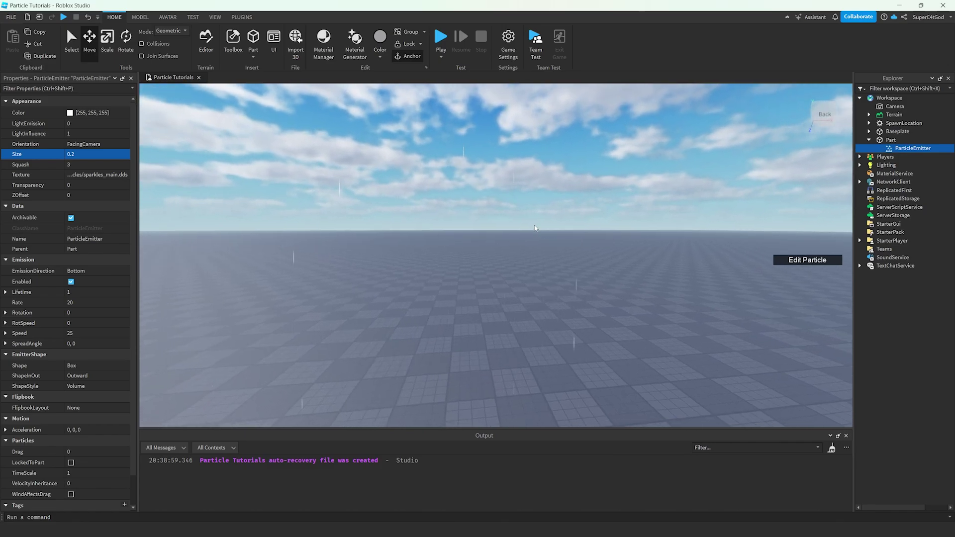
Step: Set the particle Orientation to FacingCamera
left_click(80, 144)
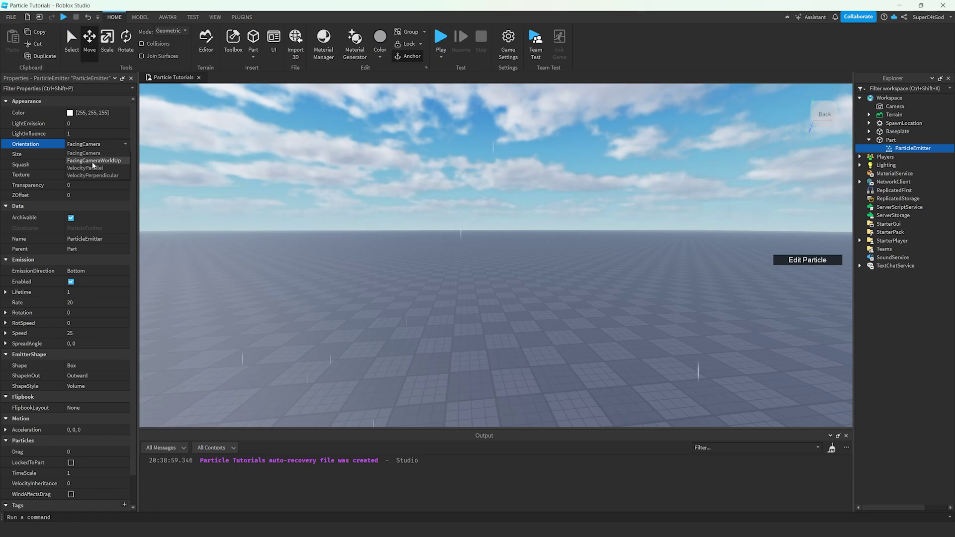
right_click_drag(320, 231, 320, 231)
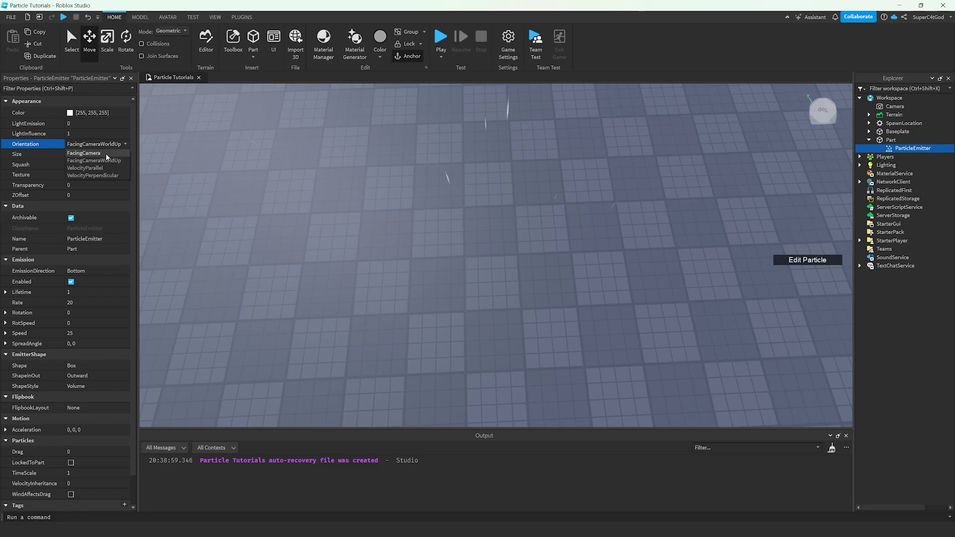
left_click(105, 154)
Step: Switch Orientation to FacingCameraWorldUp and set particle Color to pale cyan (197, 249, 255)
left_click(98, 160)
right_click_drag(243, 137, 243, 136)
left_click(70, 113)
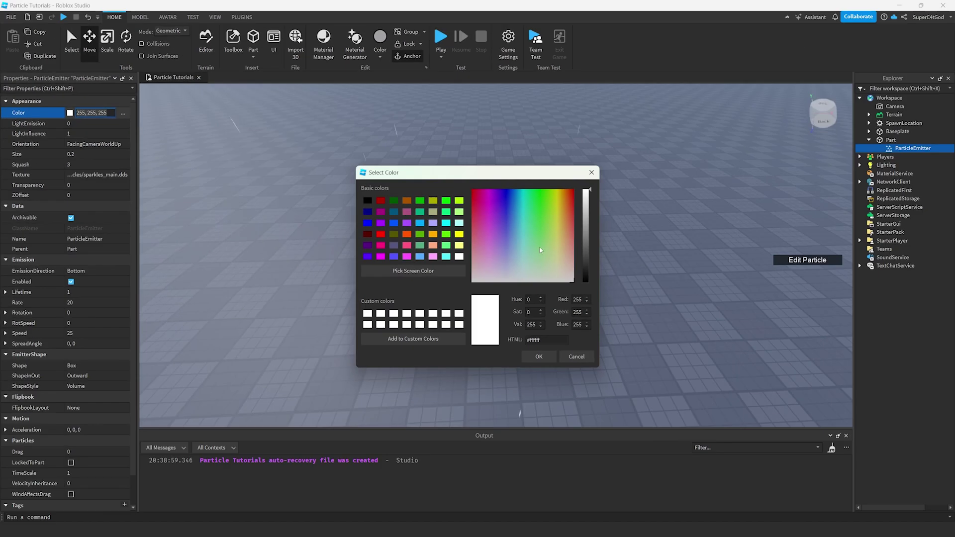
left_click(515, 262)
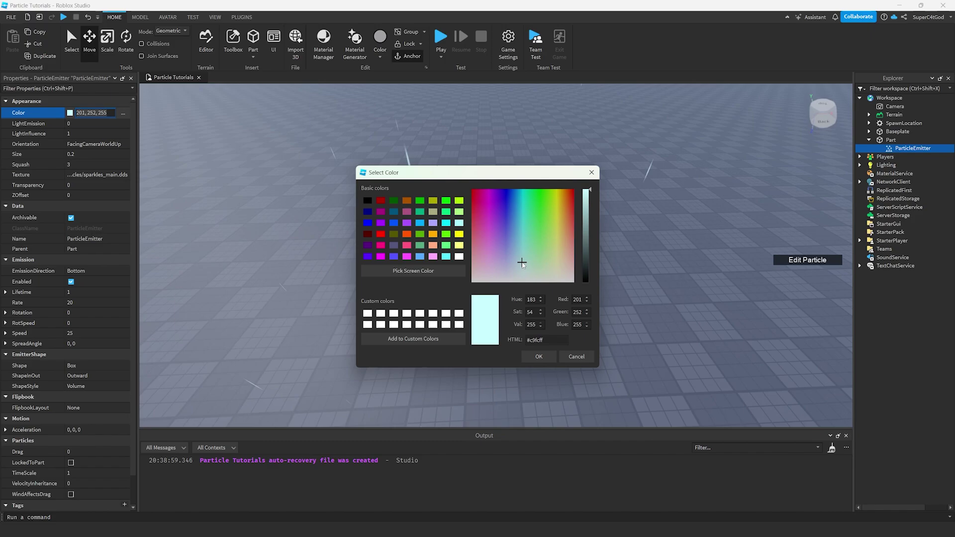
mouse_move(522, 262)
left_mouse_down()
mouse_move(506, 192)
mouse_move(526, 255)
mouse_move(520, 300)
mouse_move(520, 264)
left_mouse_up()
left_click(539, 356)
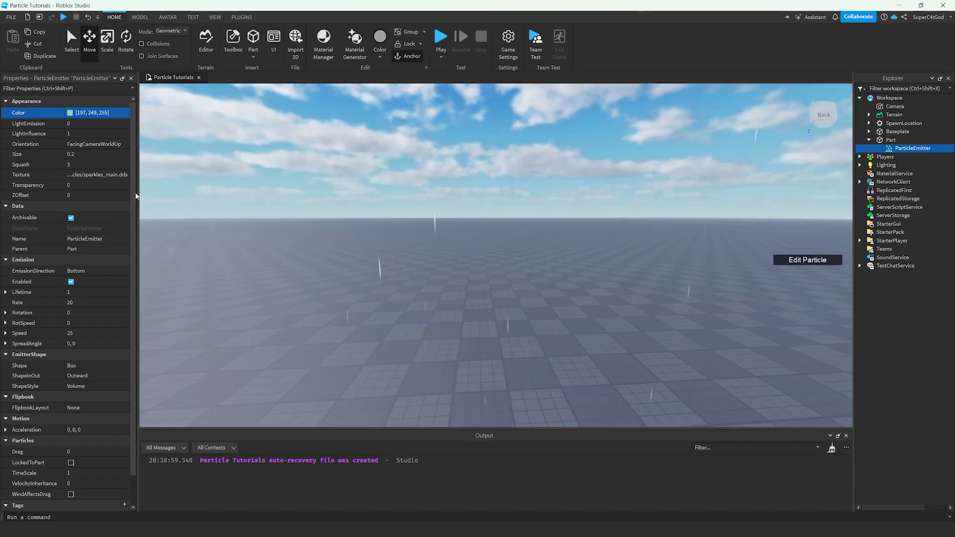
Step: Try a particle Transparency of 0.5, then clear it back to 0
left_click(127, 187)
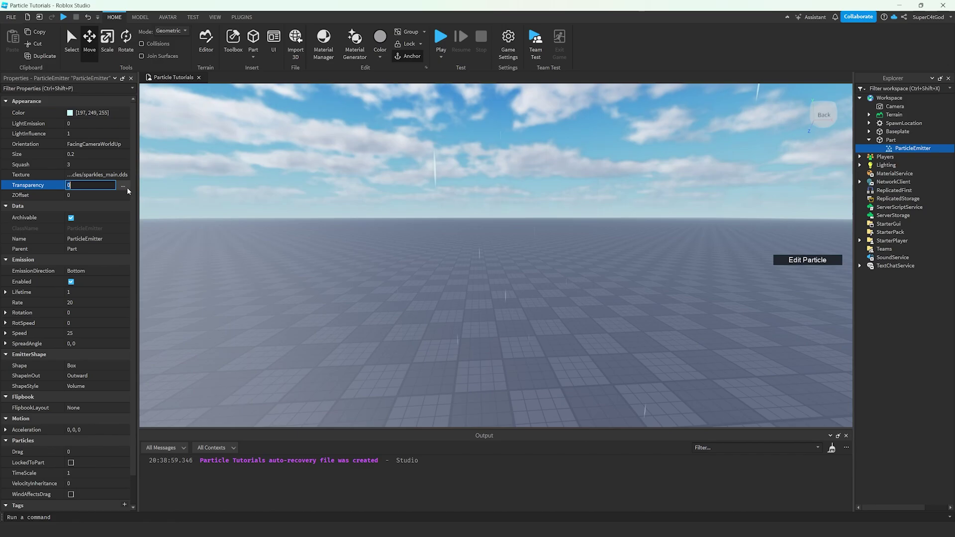
type("0.5")
key("Return")
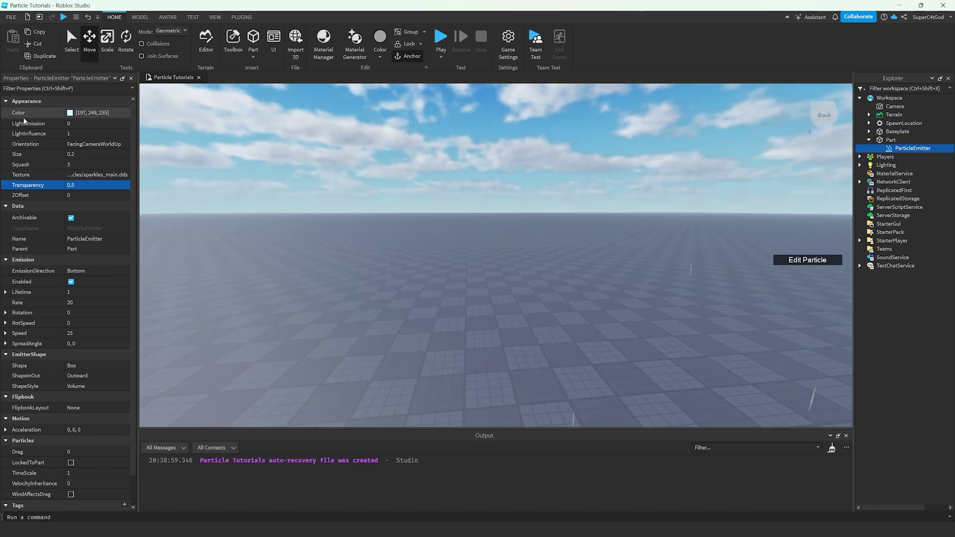
left_click(98, 183)
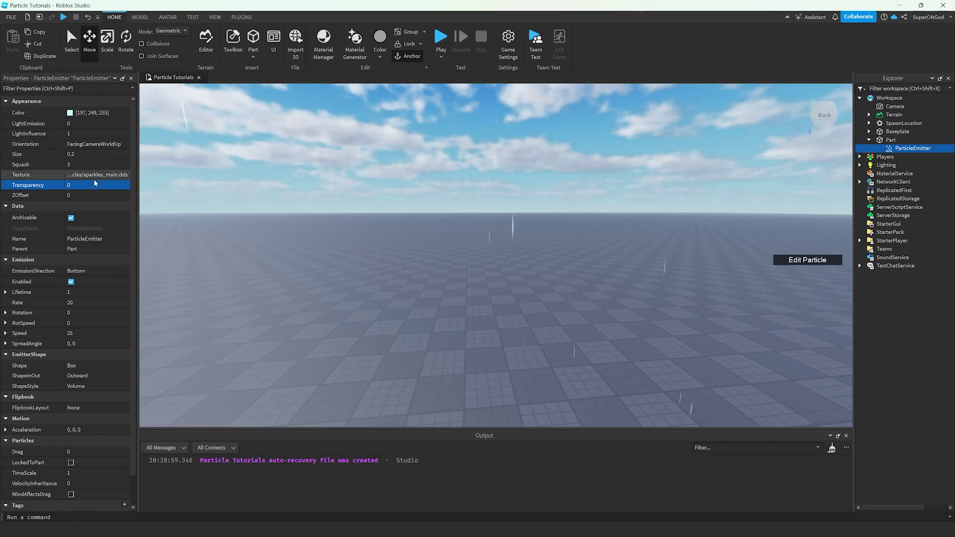
key("BackSpace")
key("BackSpace")
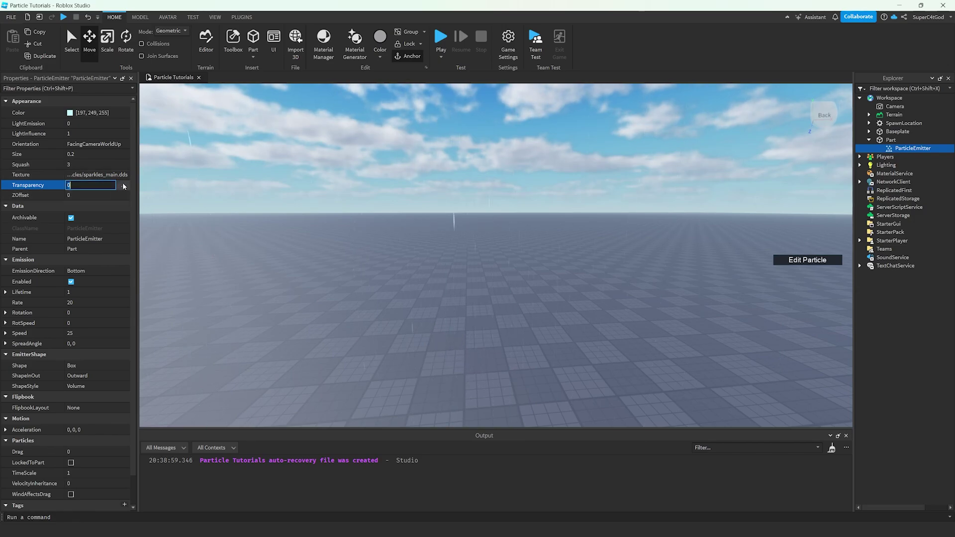
Step: Shape the Transparency curve: keypoint at time 0.2 to 0, another at 0.8, 0.219
left_click(123, 186)
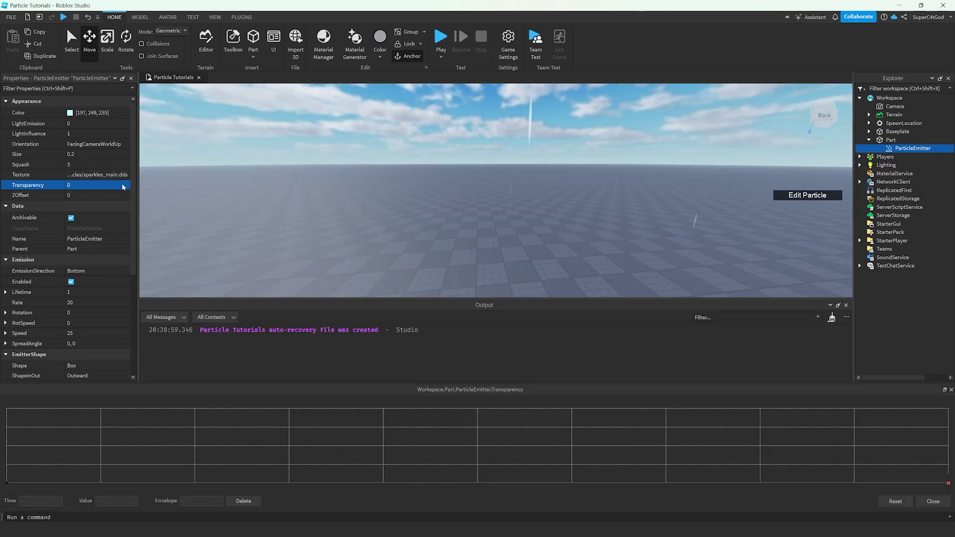
left_click(836, 306)
left_click_drag(198, 455, 196, 490)
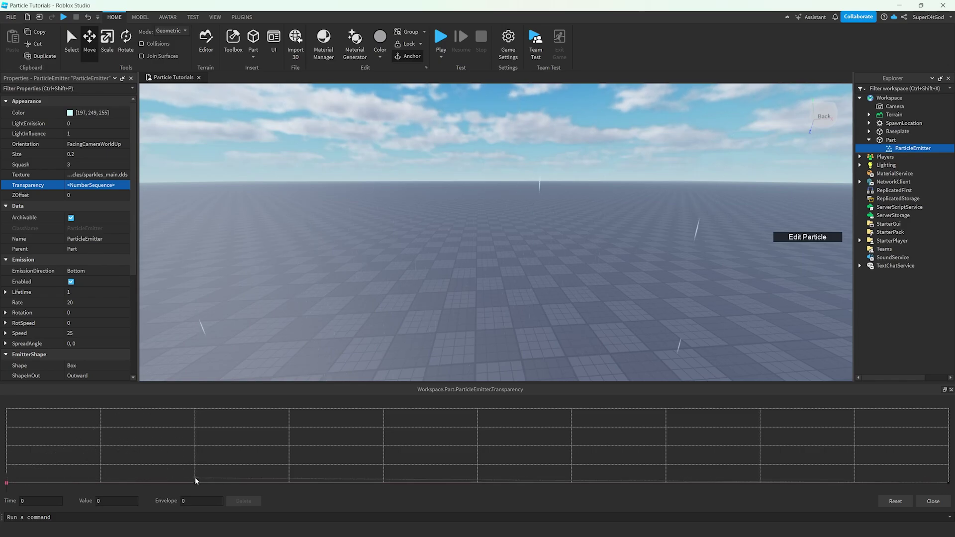
mouse_move(193, 485)
left_mouse_down()
mouse_move(190, 452)
mouse_move(195, 485)
left_mouse_up()
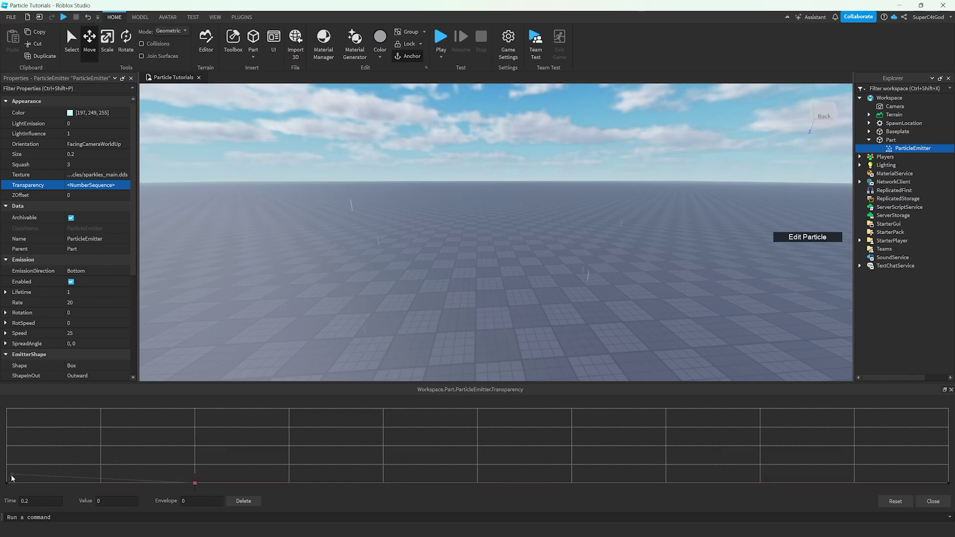
right_click_drag(372, 314, 372, 314)
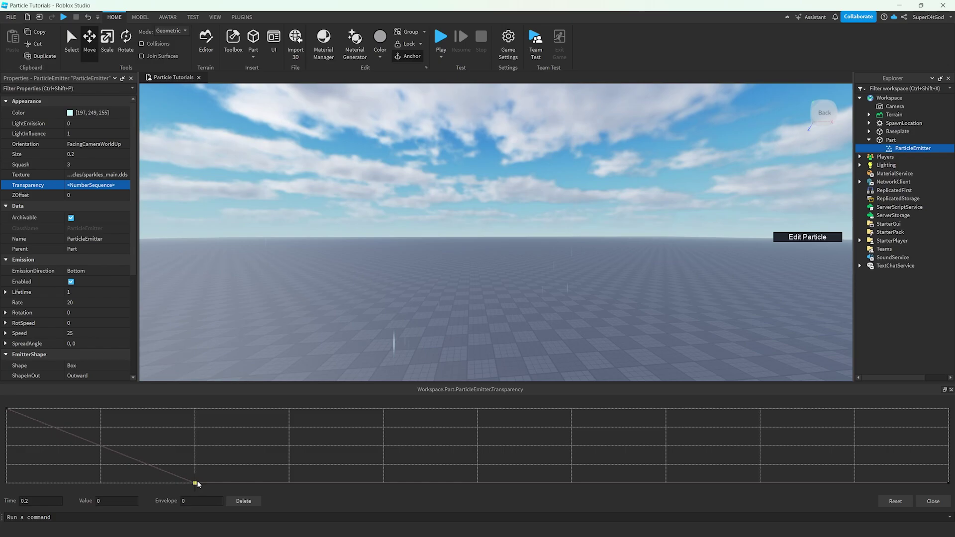
left_click_drag(691, 457, 759, 468)
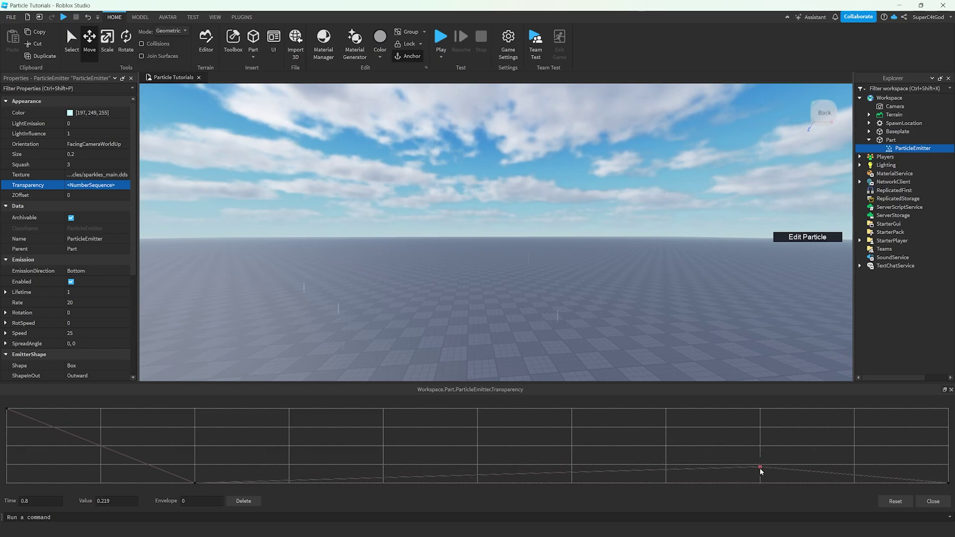
right_click_drag(740, 395, 740, 396)
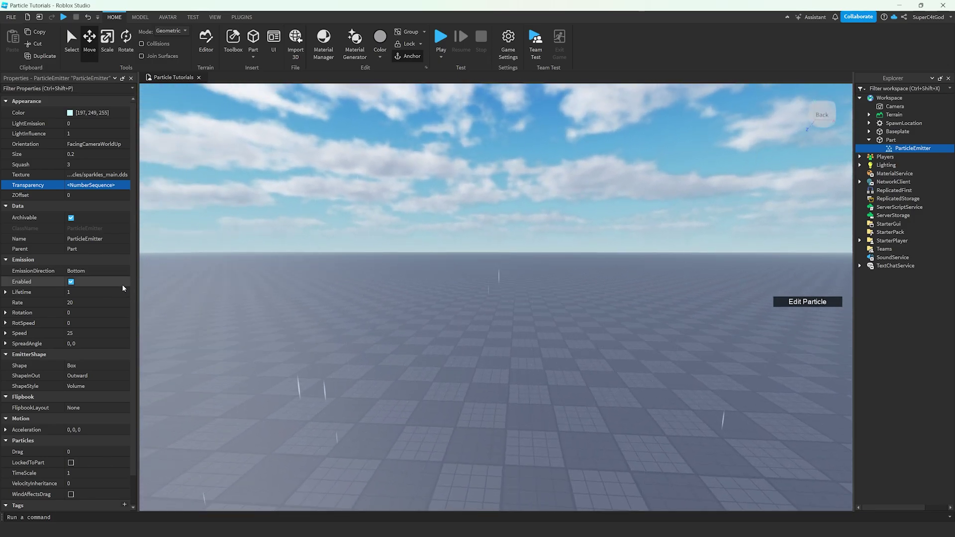
Step: Set the emitter Rate to 500 and view the dense rain over the baseplate
left_click(104, 301)
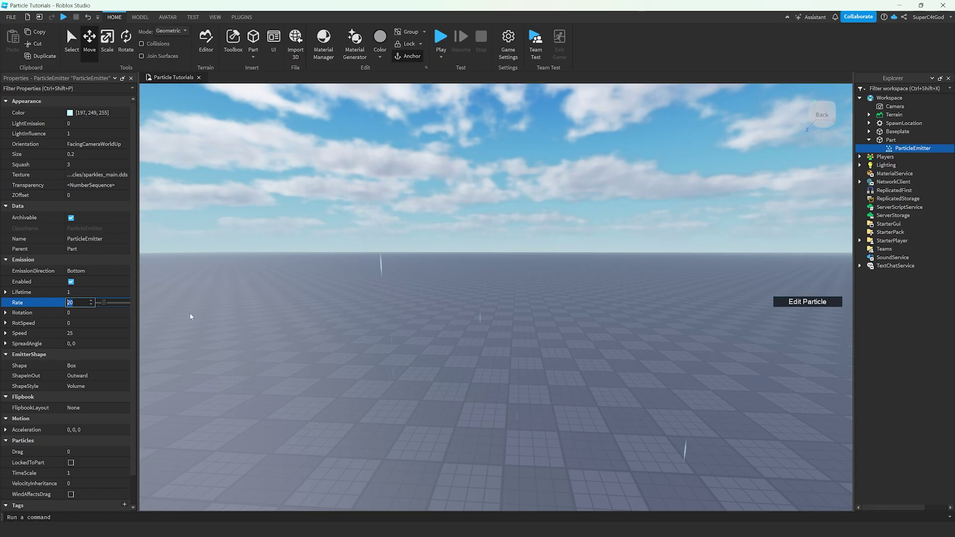
type("500")
key("Return")
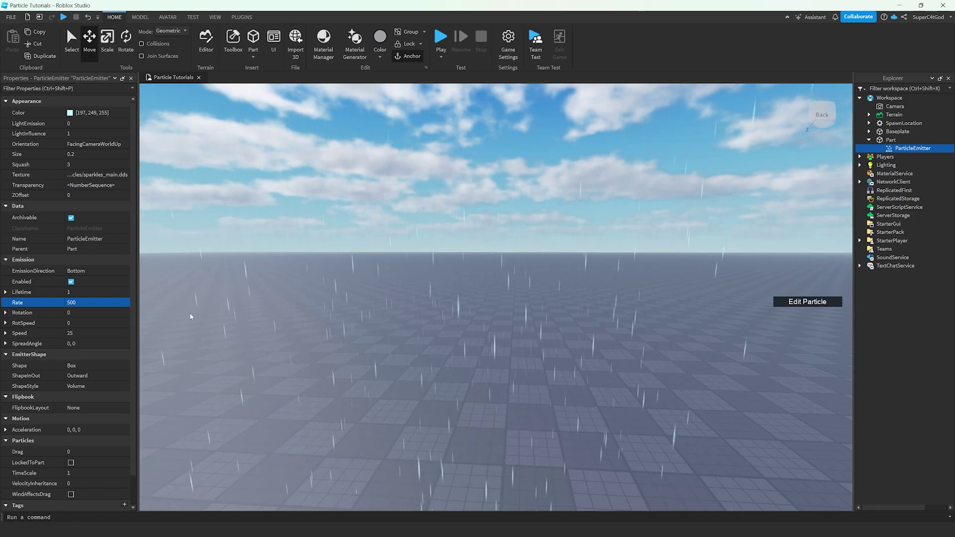
right_click_drag(456, 281, 456, 284)
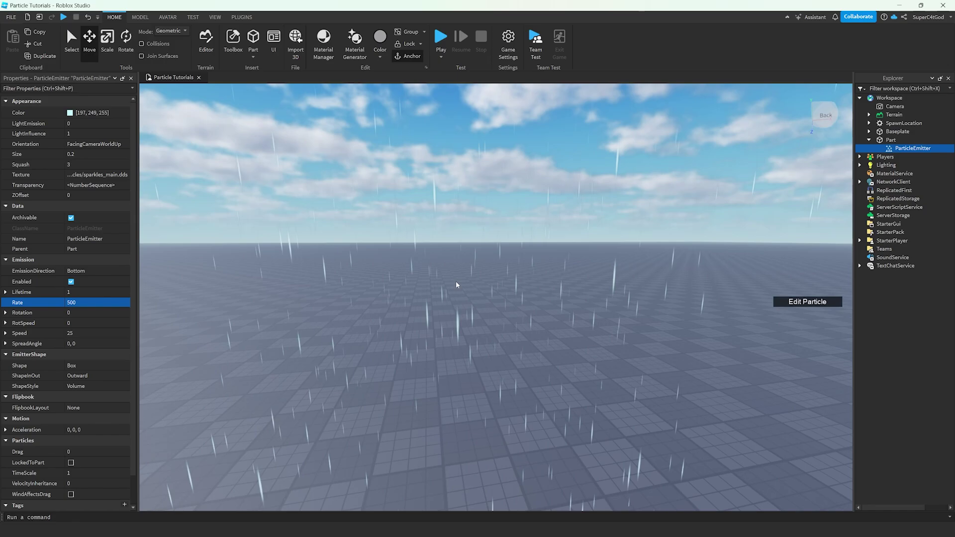
right_click_drag(456, 282, 455, 282)
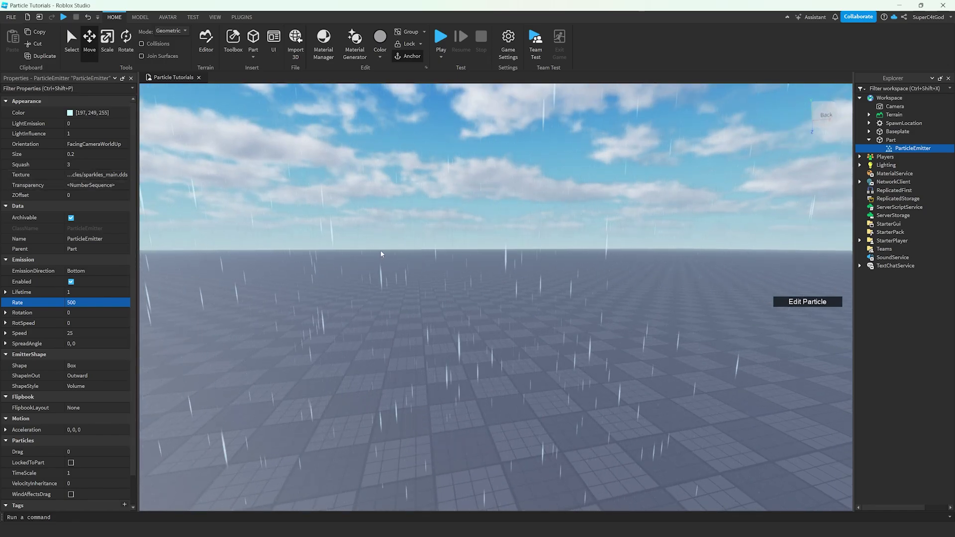
right_click_drag(380, 250, 385, 253)
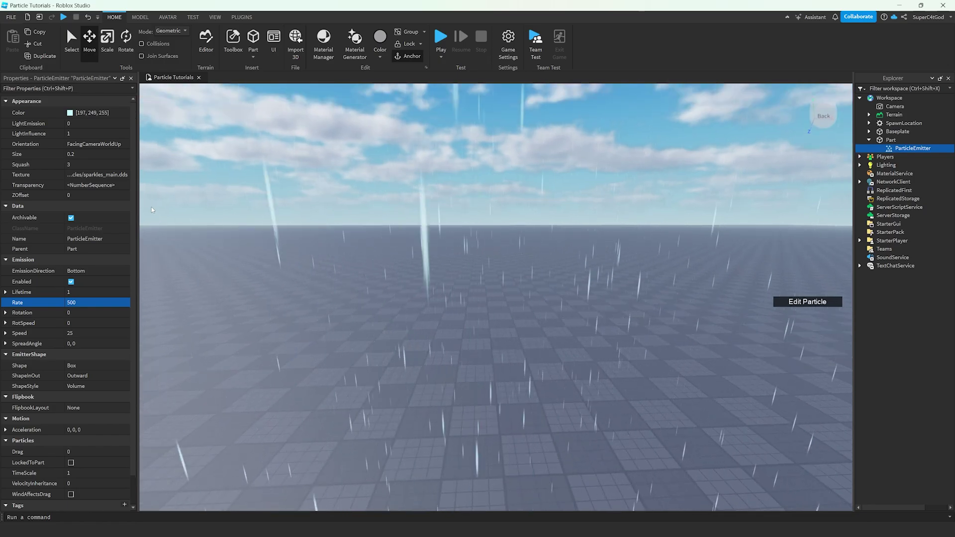
Step: Raise the Transparency curve keypoints at times 0.2 and 0.8 to 0.5
left_click(75, 185)
left_click(126, 185)
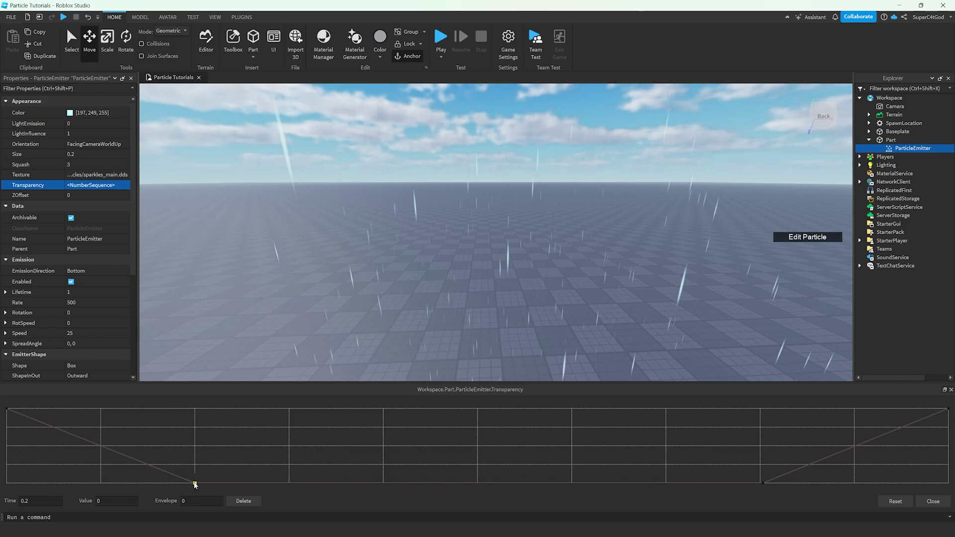
left_click_drag(195, 484, 195, 447)
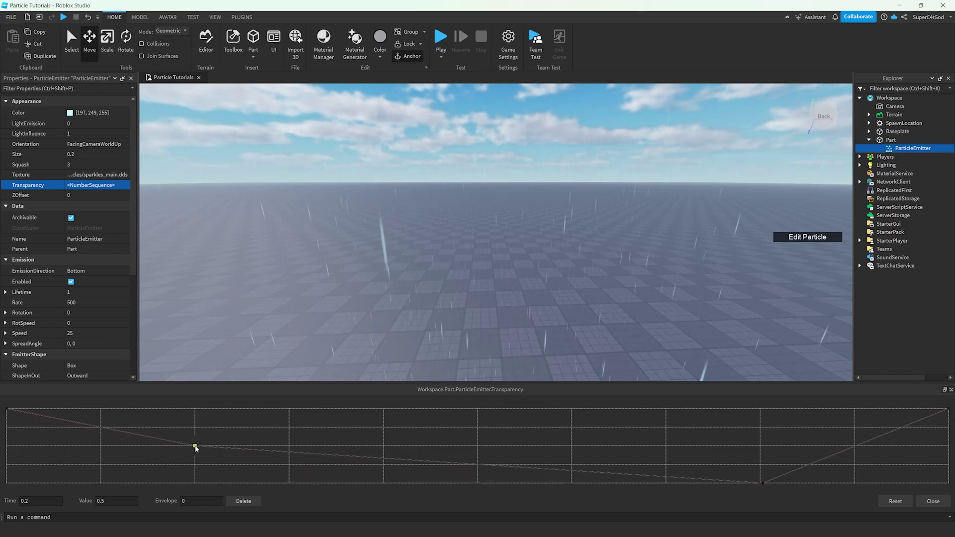
left_click_drag(764, 484, 761, 446)
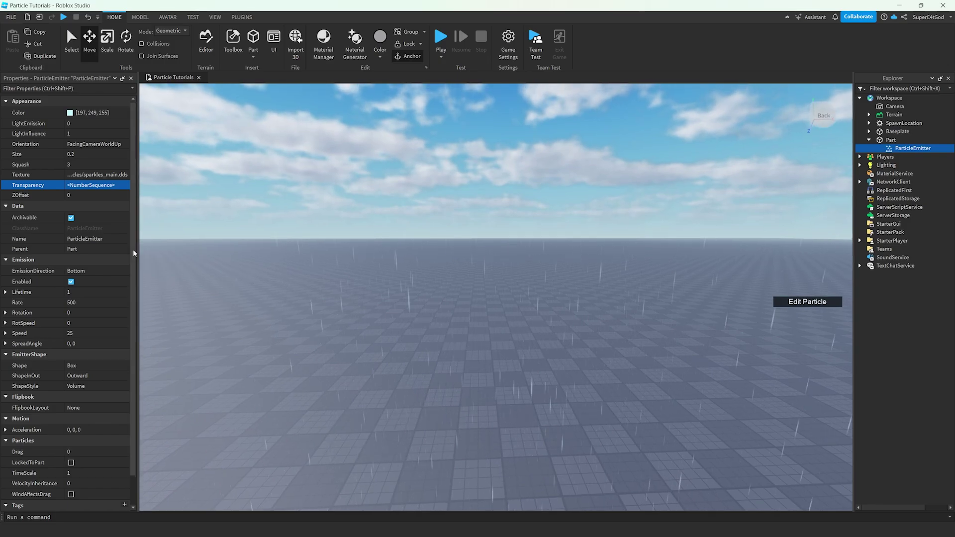
Step: Set the emitter's LightInfluence to 0 and LightEmission to 0.5
left_click(81, 133)
type("0")
scroll(82, 132, "up", 1)
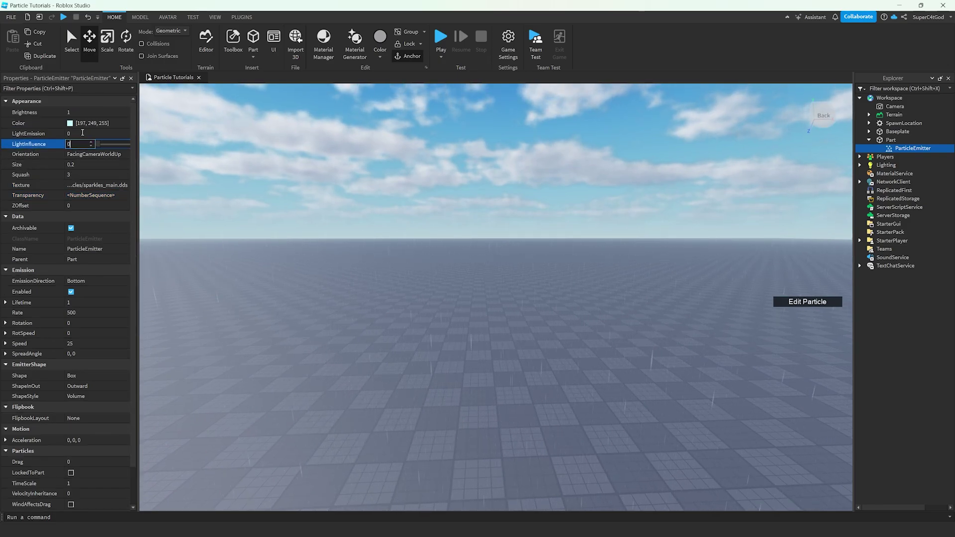
key("Return")
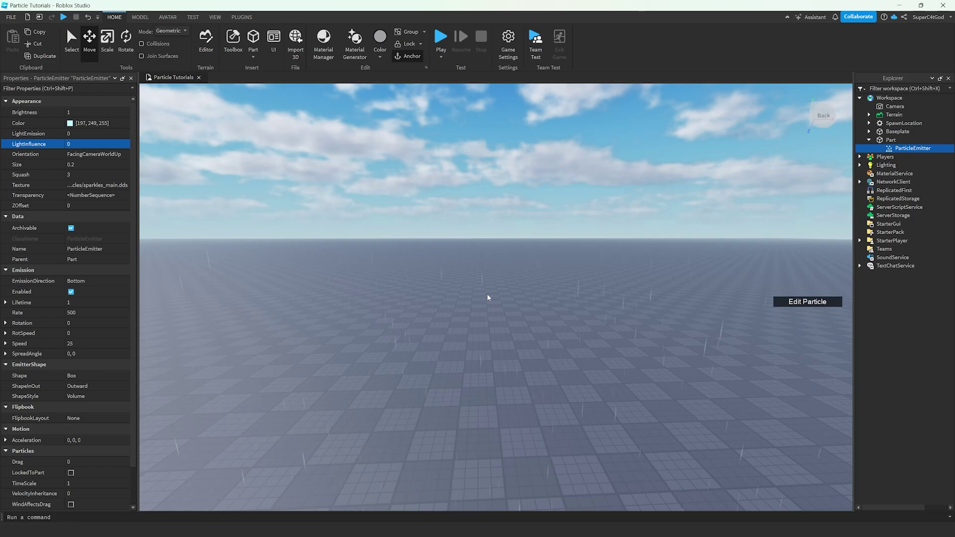
right_click_drag(488, 294, 488, 294)
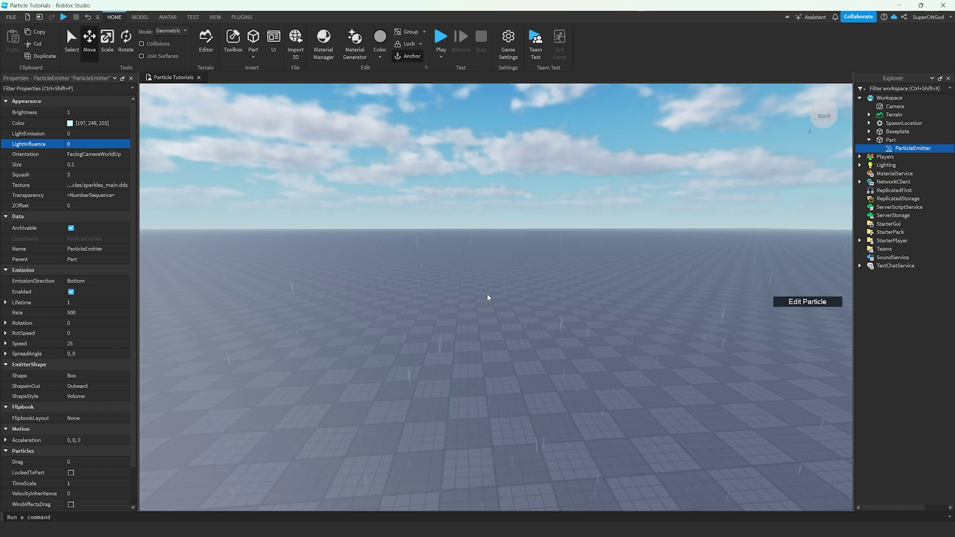
right_click_drag(488, 294, 488, 294)
left_click(102, 134)
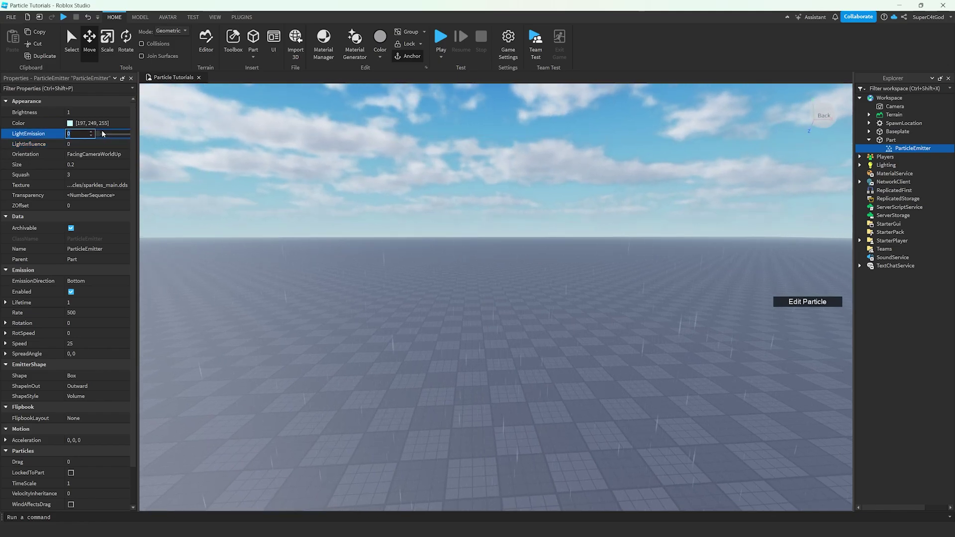
type("0.5")
key("Return")
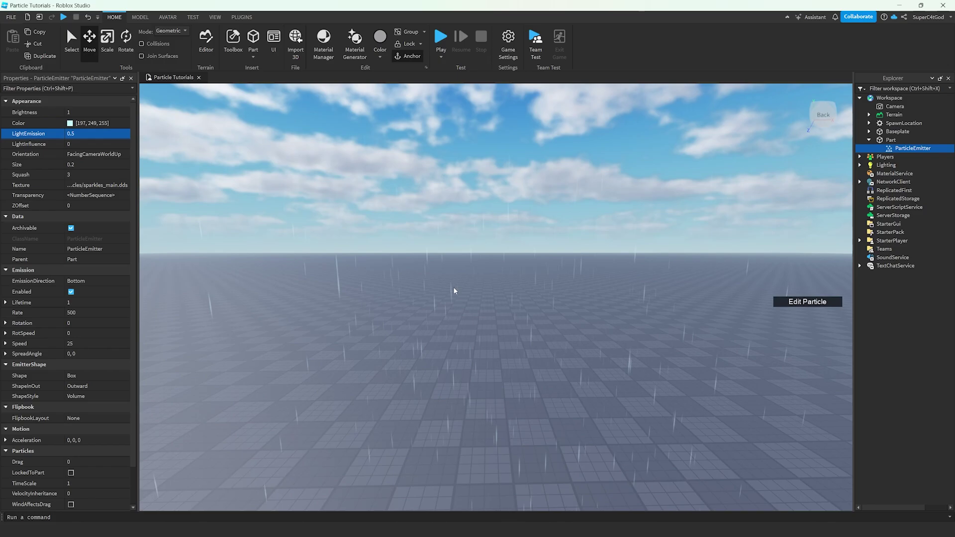
right_click_drag(521, 314, 521, 314)
key("e")
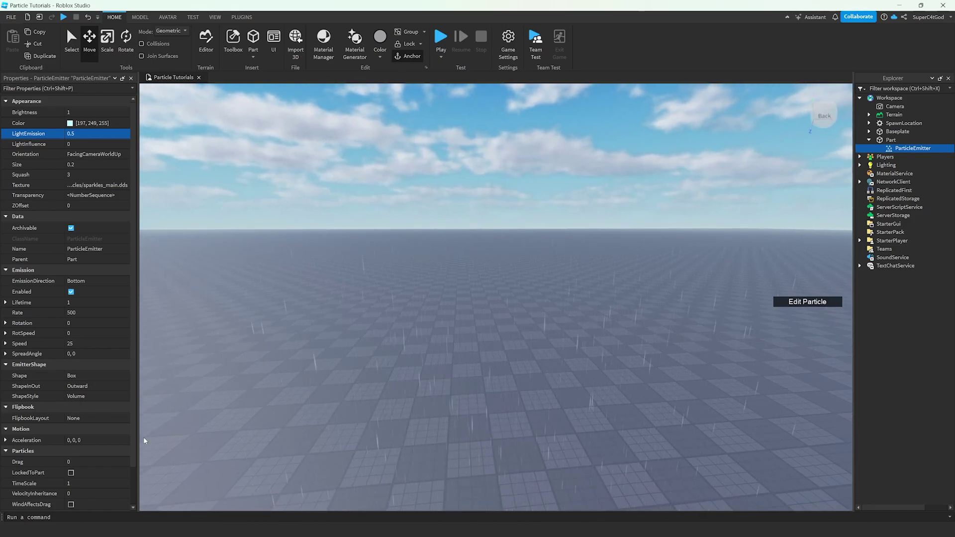
Step: Tick LockedToPart on the emitter and drag the Part left to test the rain
scroll(82, 471, "down", 1)
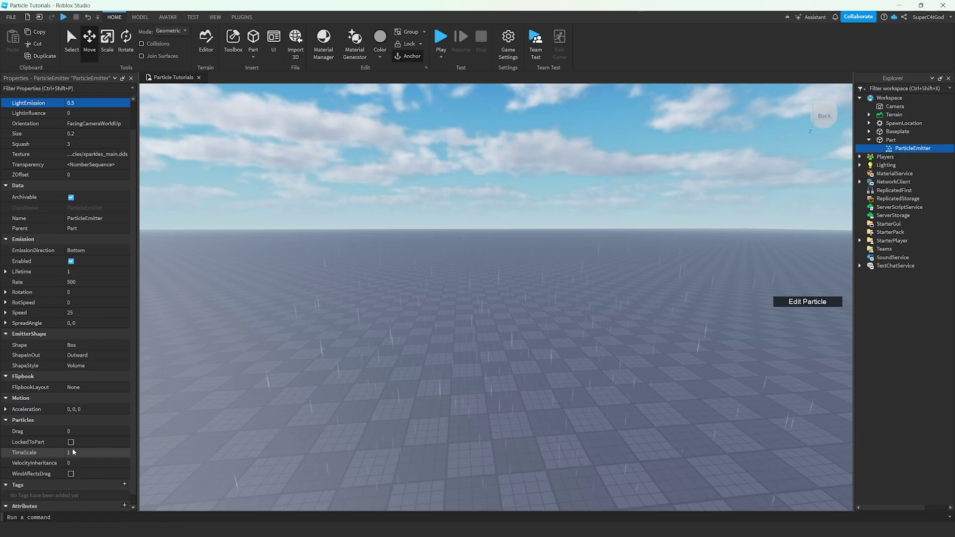
left_click(71, 441)
left_click(356, 367)
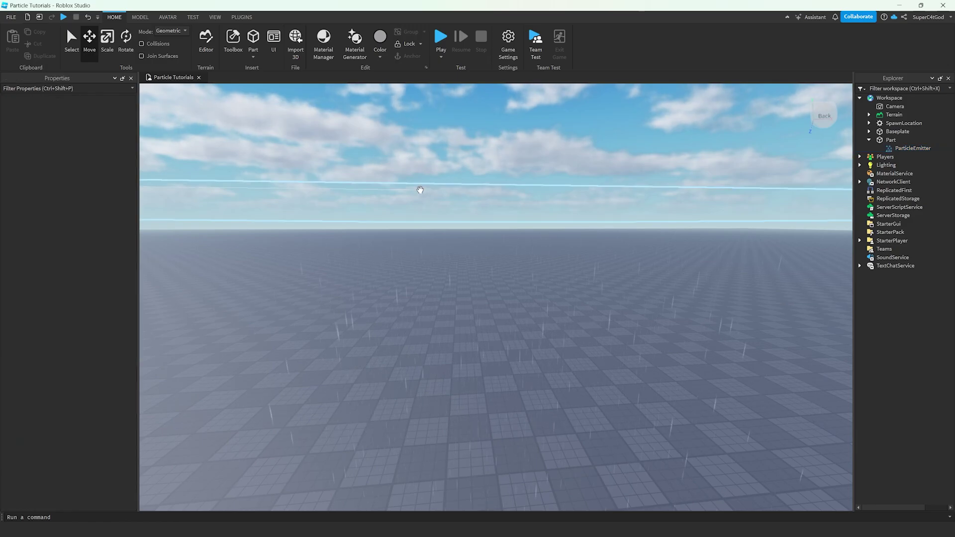
left_click(420, 190)
scroll(497, 219, "down", 4)
scroll(569, 241, "up", 1)
left_click_drag(582, 232, 535, 212)
scroll(550, 226, "up", 3)
Step: Re-enable LockedToPart on the ParticleEmitter and slide the Part to confirm rain follows
left_click(890, 149)
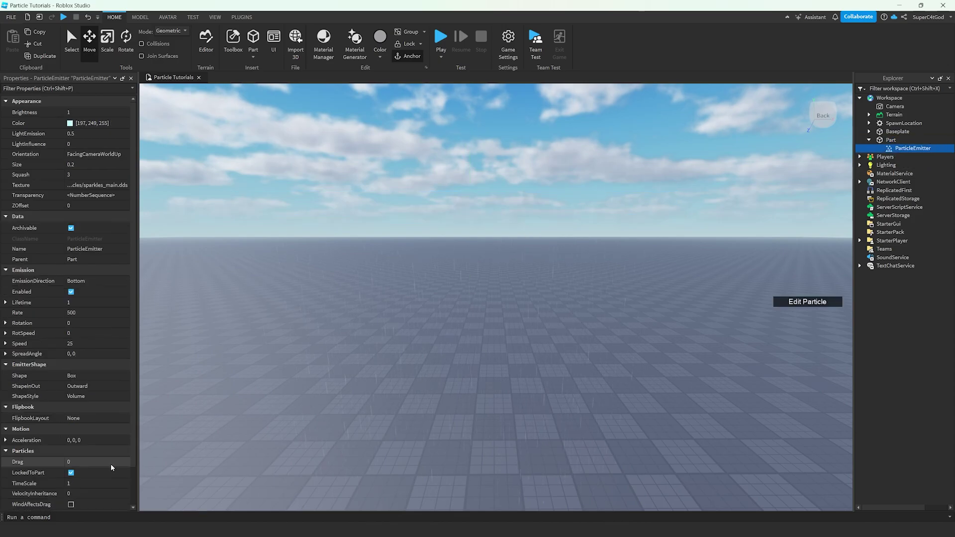
left_click(71, 472)
left_click_drag(541, 212, 503, 207)
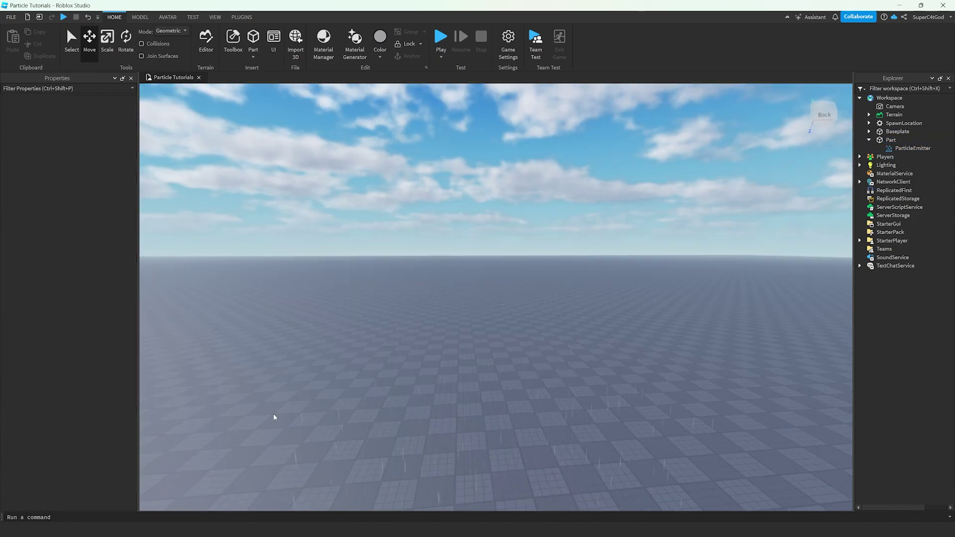
right_click_drag(273, 414, 273, 414)
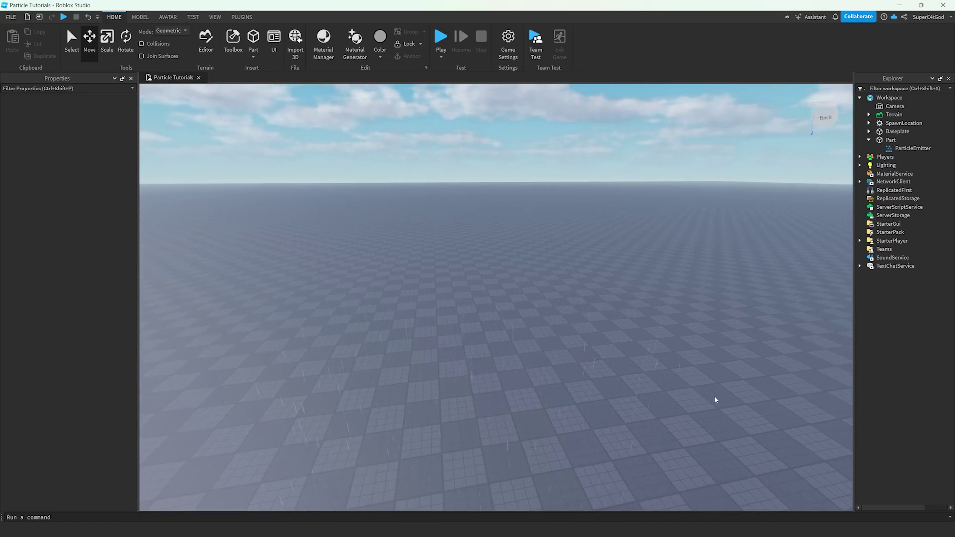
Step: Add a LocalScript under StarterPlayer > StarterPlayerScripts and delete its default print line
left_click(860, 241)
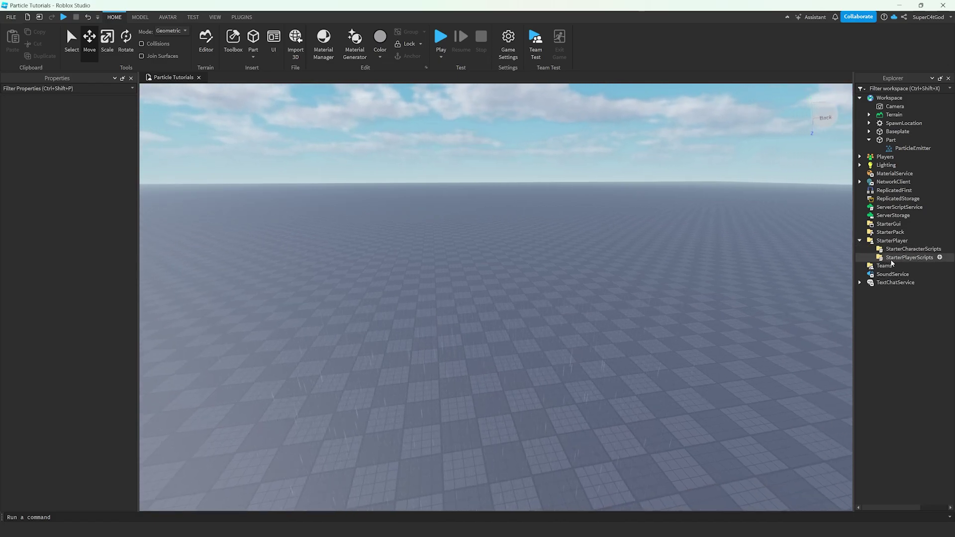
right_click(893, 257)
left_click(870, 236)
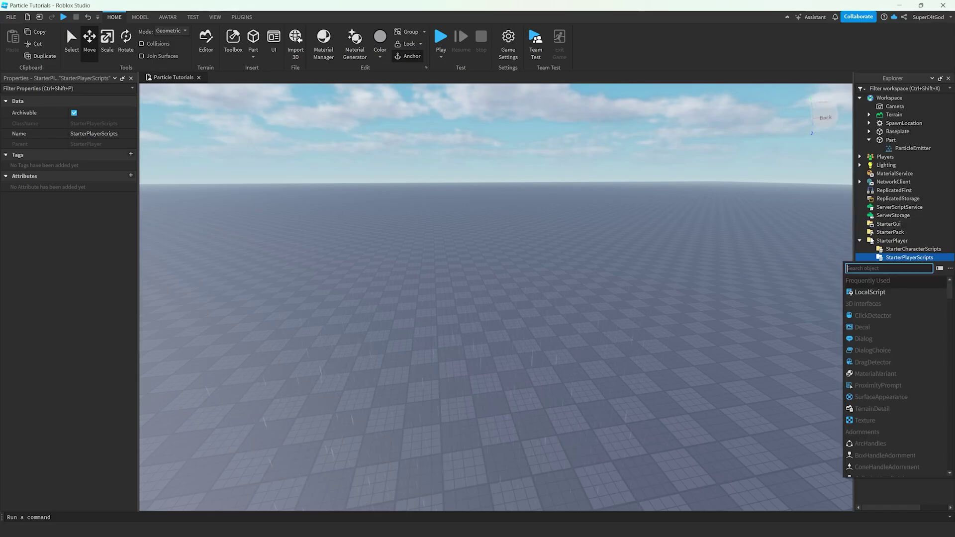
type("loca")
key("Return")
key("ctrl+a")
key("BackSpace")
key("Return")
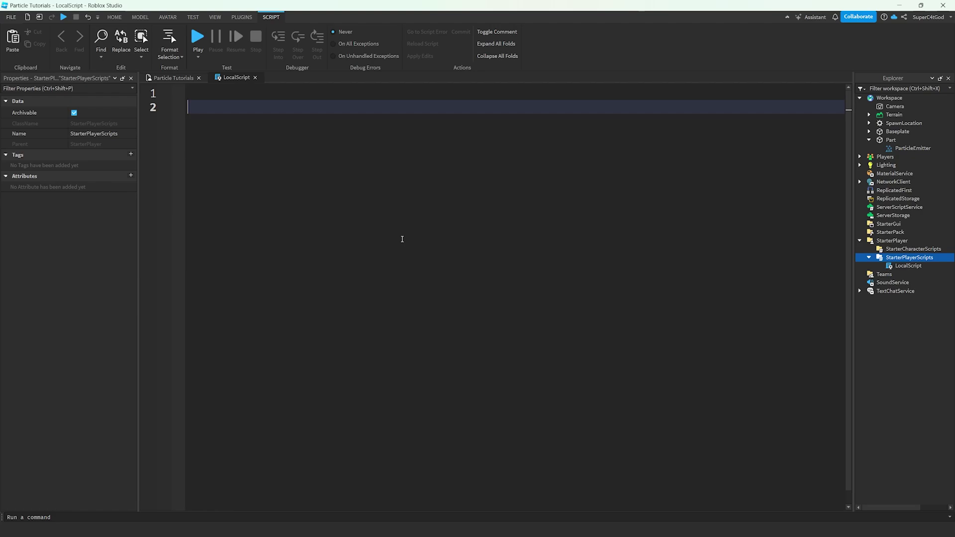
Step: Define Player as game.Players.LocalPlayer on line 2
type("local Player ")
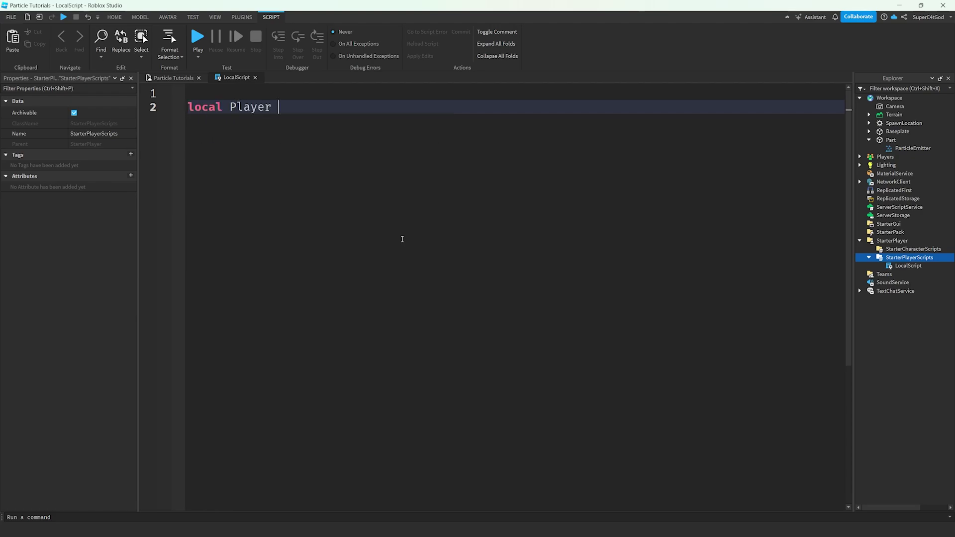
type("= game.Players")
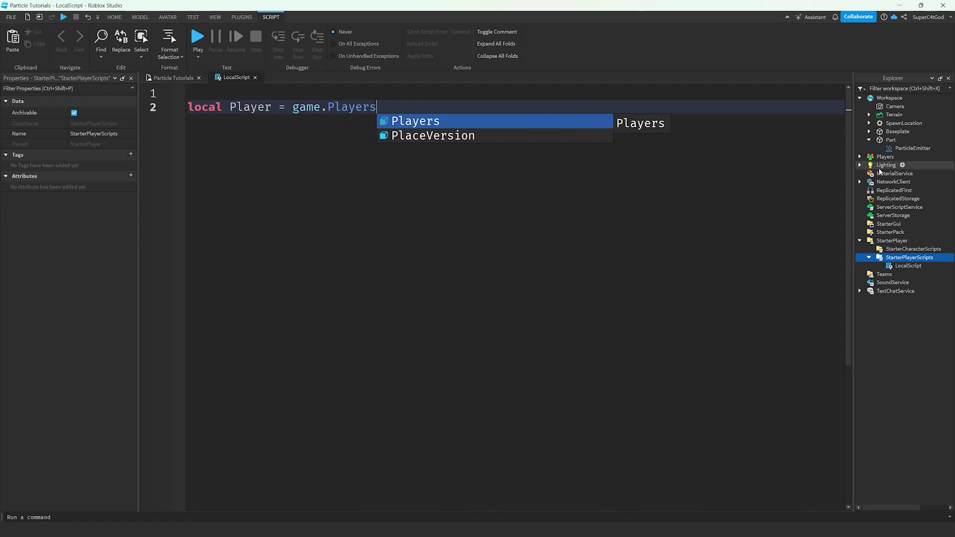
left_click(885, 157)
left_click(893, 267)
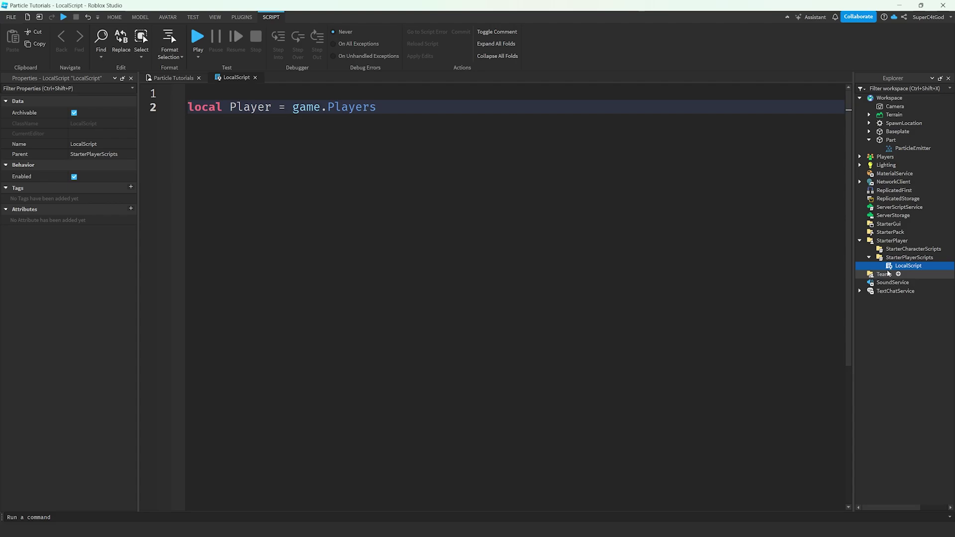
left_click(390, 106)
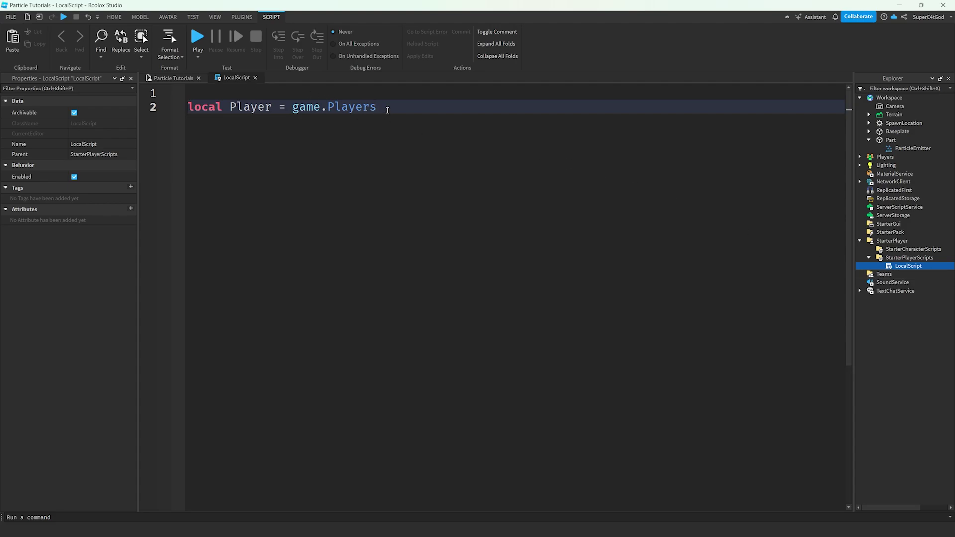
type(".LocalPlayer")
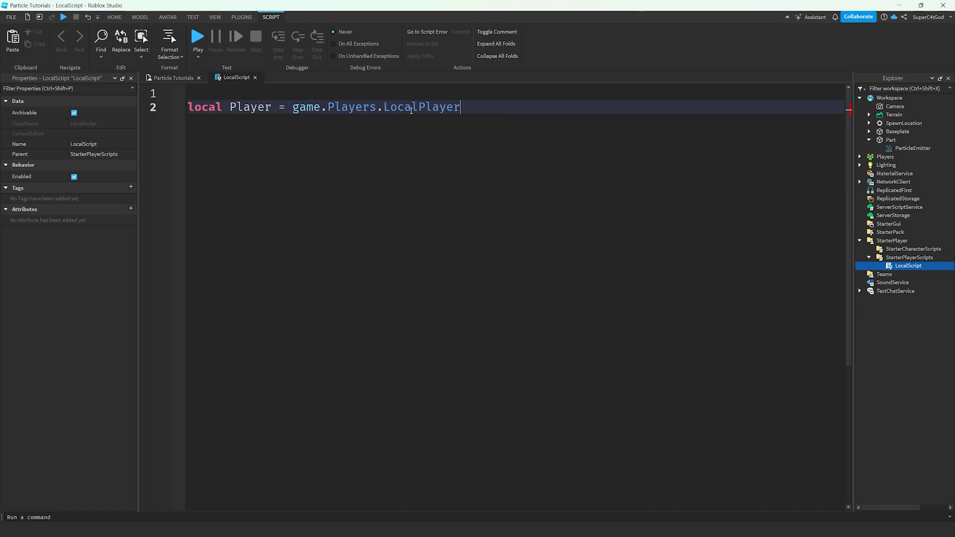
key("Return")
Step: Define Character as Player.Character or Player.CharacterAdded:Wait(), highlighting its parts to explain them
type("local Charac")
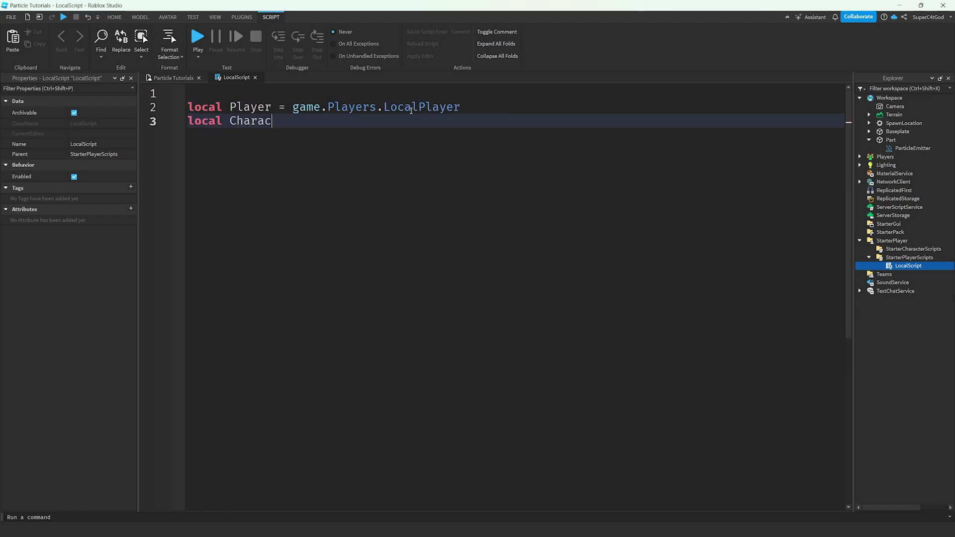
type("ter = Player.")
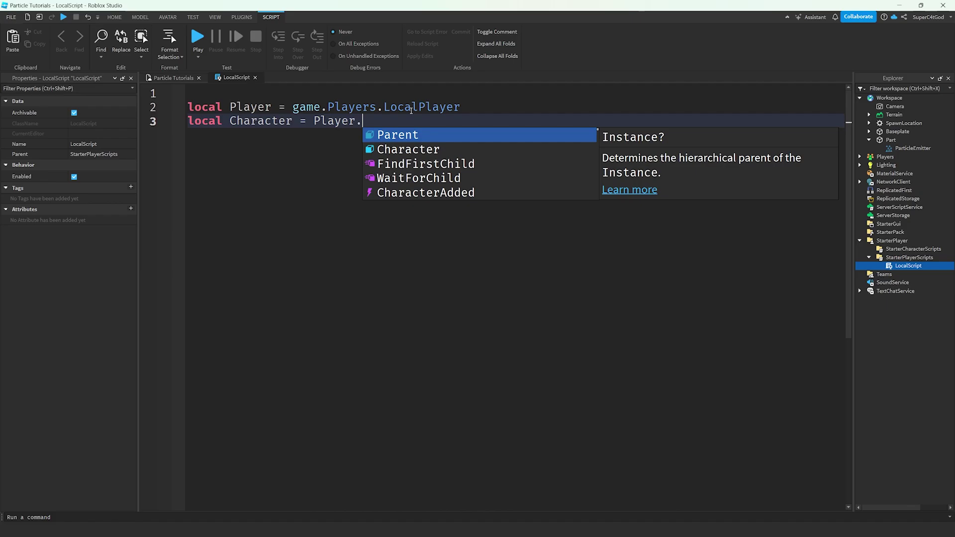
type("Character")
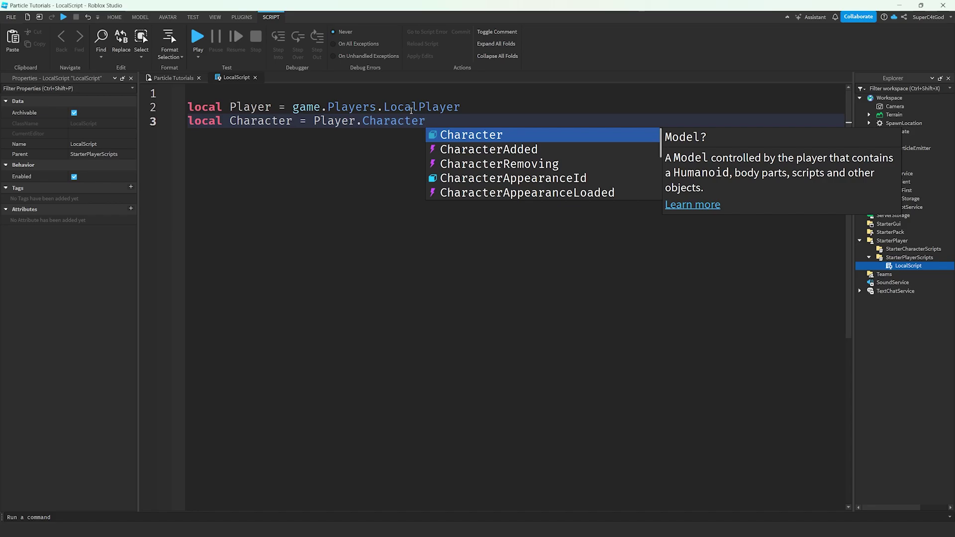
type("or Play")
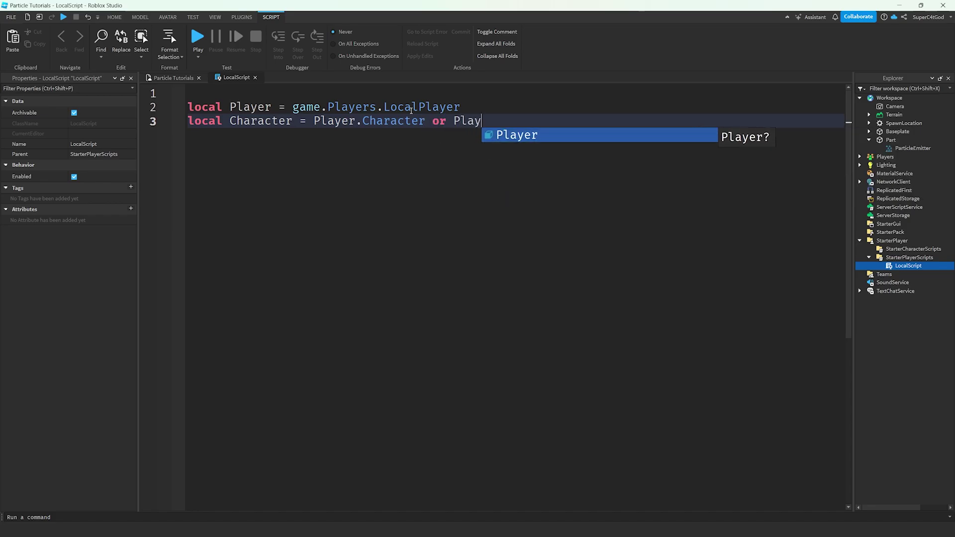
type("er.Chara")
key("Down")
key("Tab")
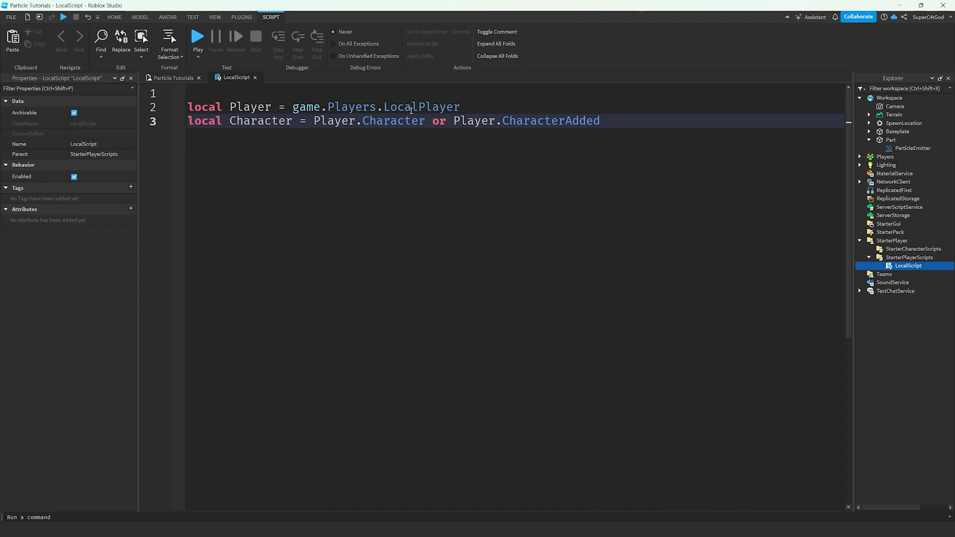
type(":Wa")
key("Tab")
left_click_drag(314, 121, 666, 121)
left_click(666, 121)
double_click(562, 122)
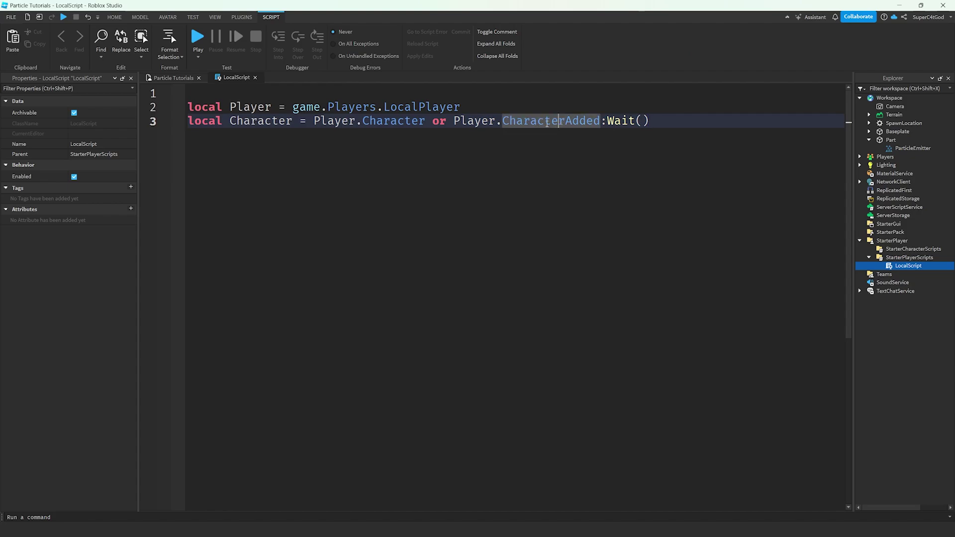
left_click_drag(506, 121, 653, 119)
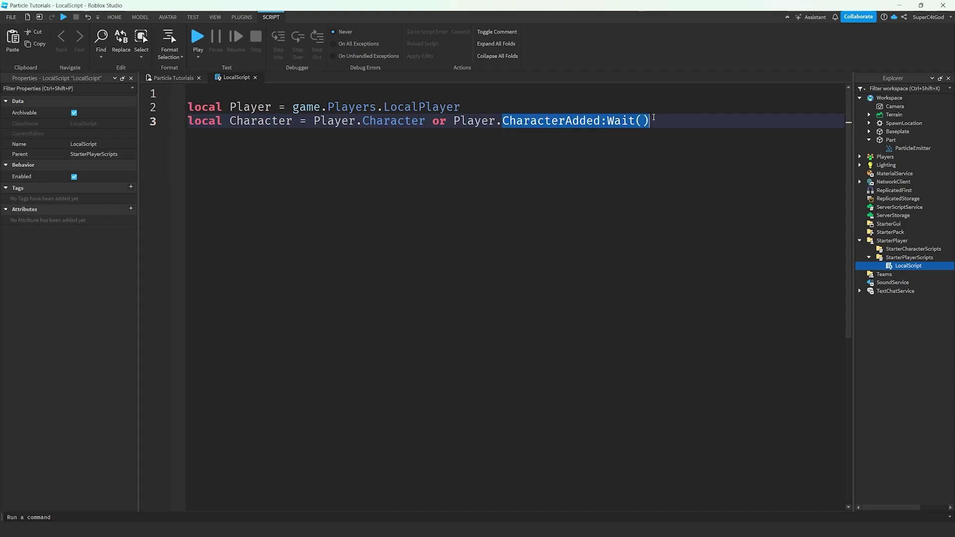
left_click(653, 119)
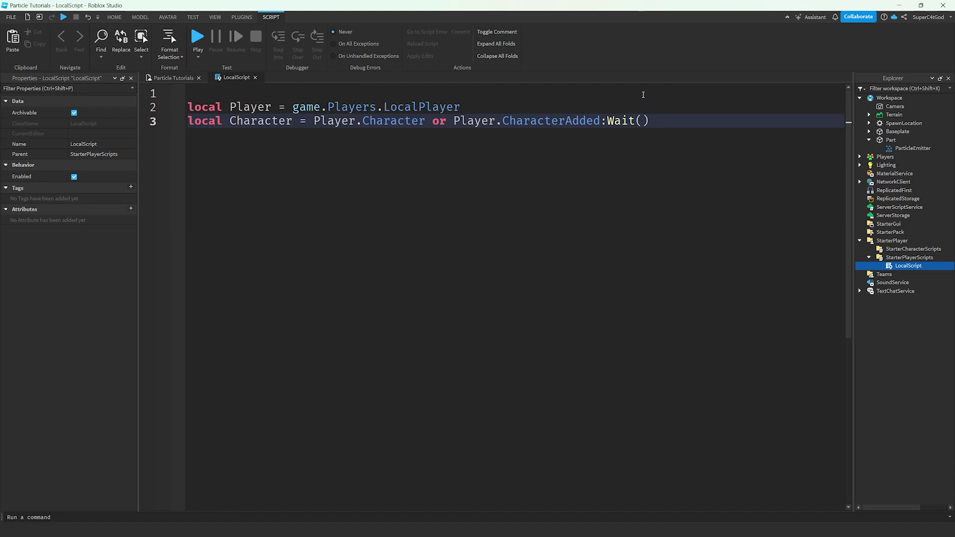
key("Return")
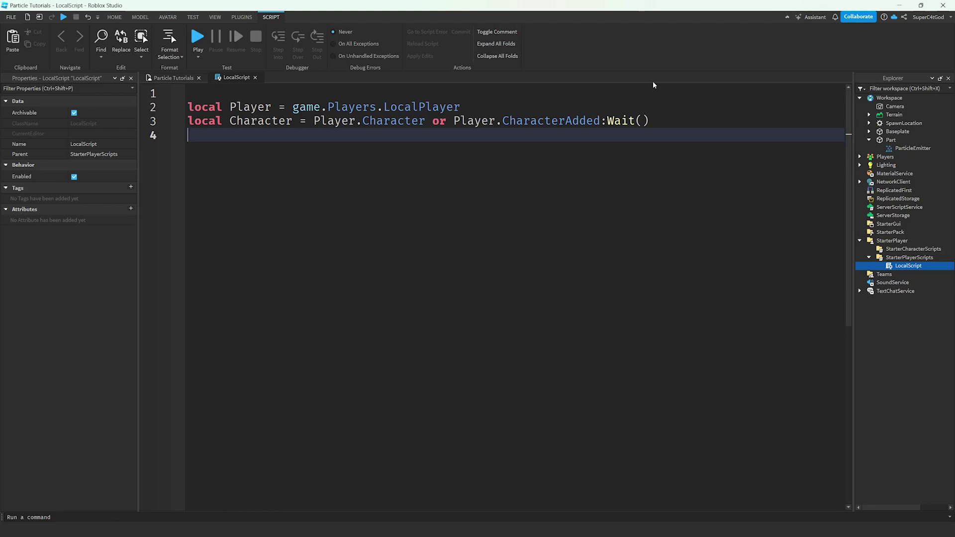
Step: Declare Humrp = Character:WaitForChild("HumanoidRootPart") on line 4 and add blank lines below
type("local Humrp")
key("BackSpace")
key("BackSpace")
key("BackSpace")
key("BackSpace")
type("RP")
key("ctrl+z")
key("ctrl+z")
type("= Character:Wait")
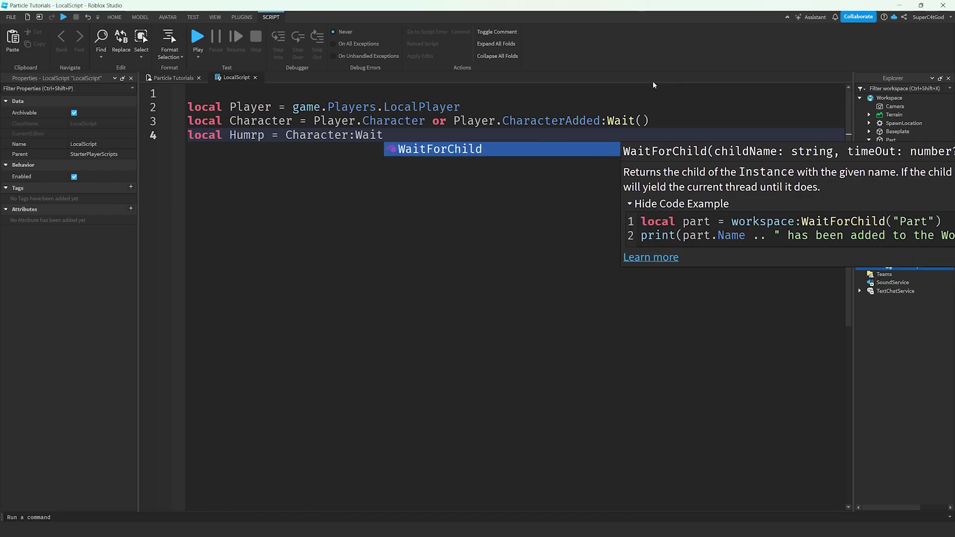
key("Tab")
type("(\"Human")
type("oidRoot")
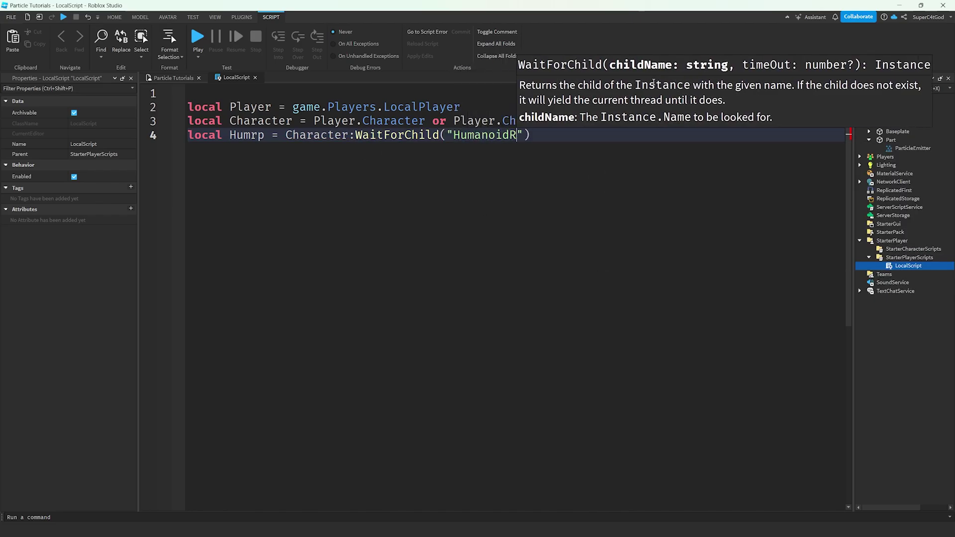
type("Part")
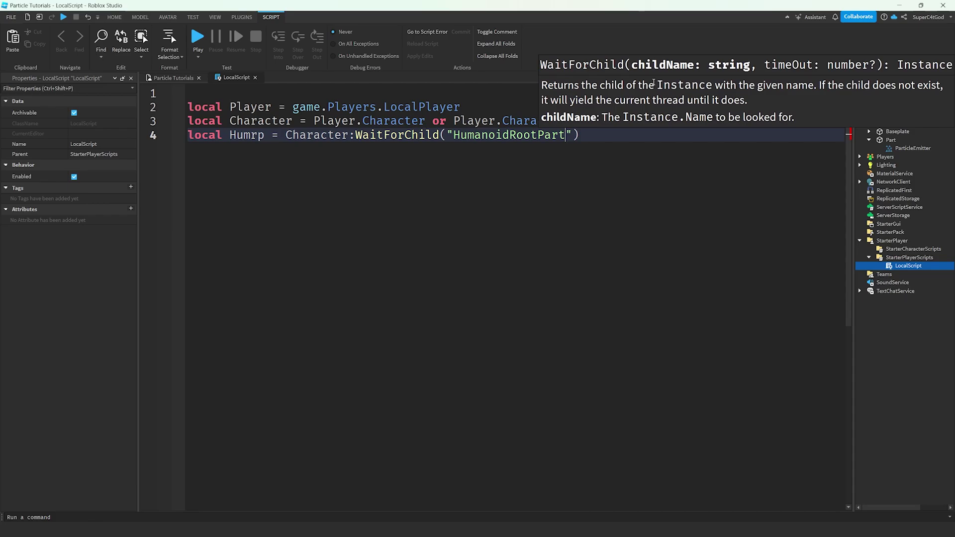
key("End")
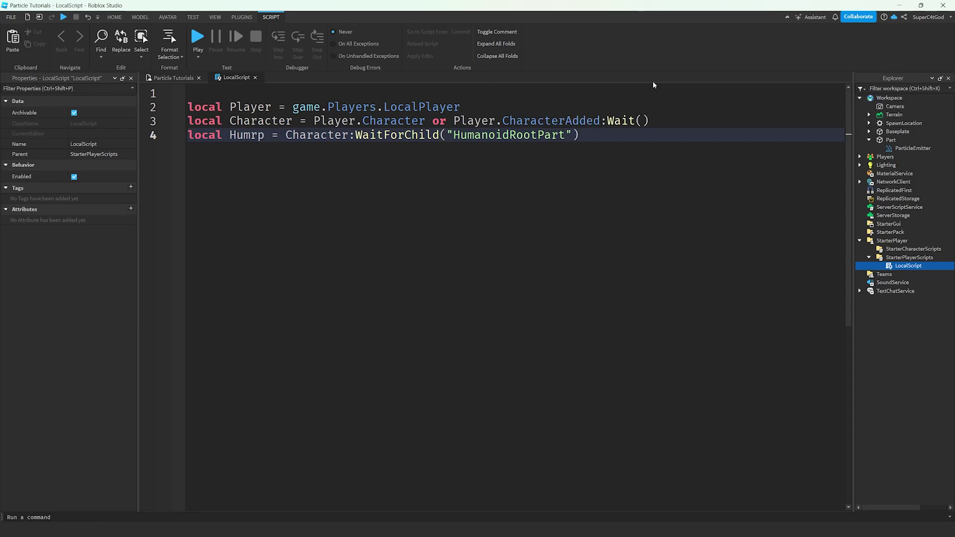
key("Return")
key("Return")
key("Up")
key("Up")
key("Up")
key("Up")
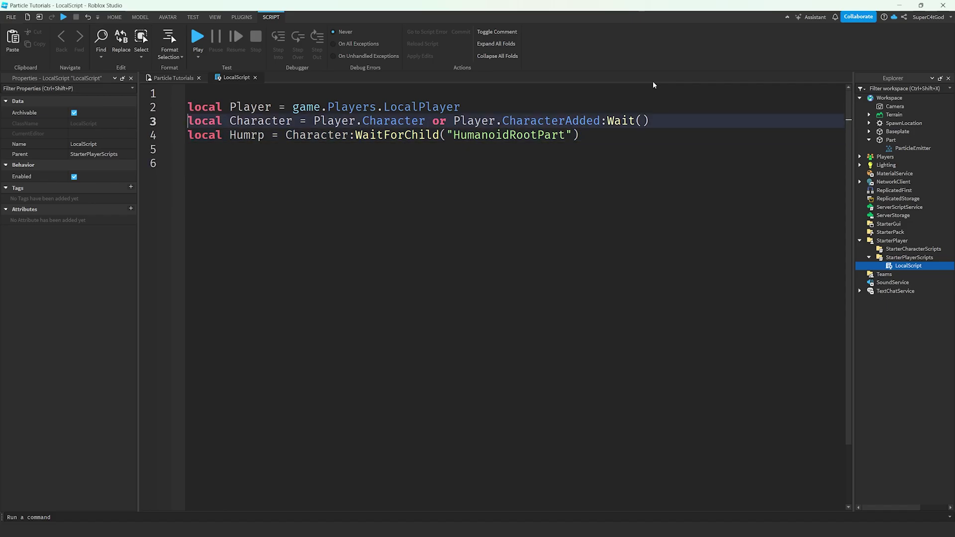
key("Down")
key("Down")
key("Down")
key("Down")
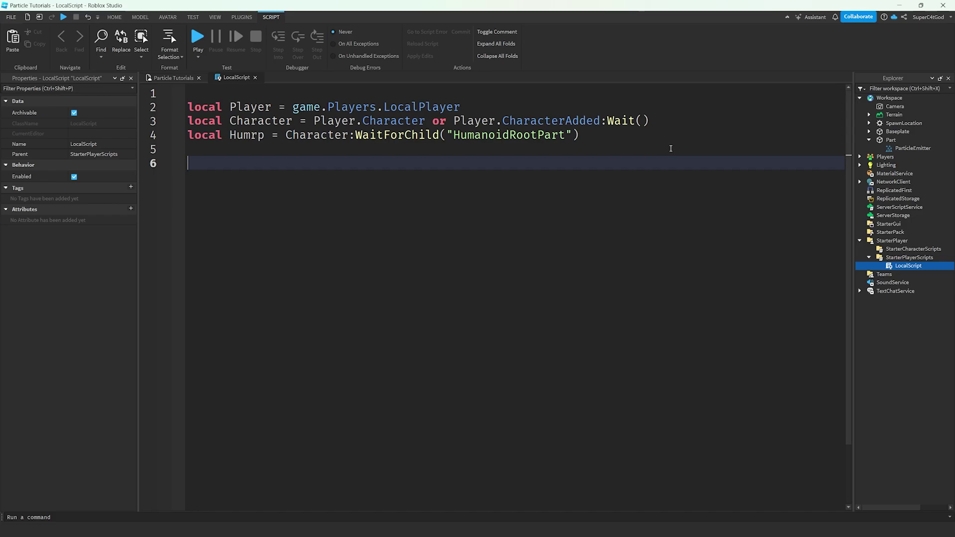
Step: Rename the rain Part to RainPart and move it into ReplicatedStorage
left_click(173, 78)
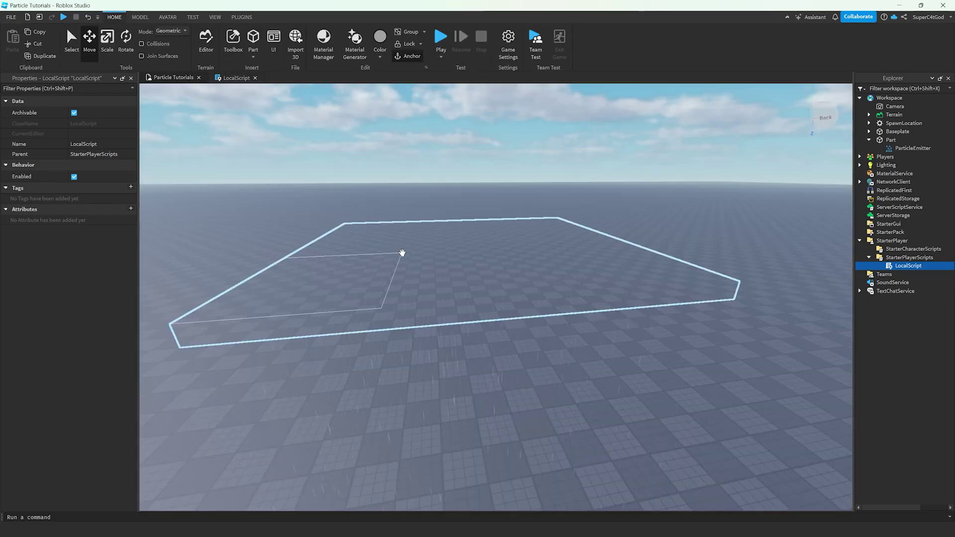
left_click(548, 376)
left_click(486, 277)
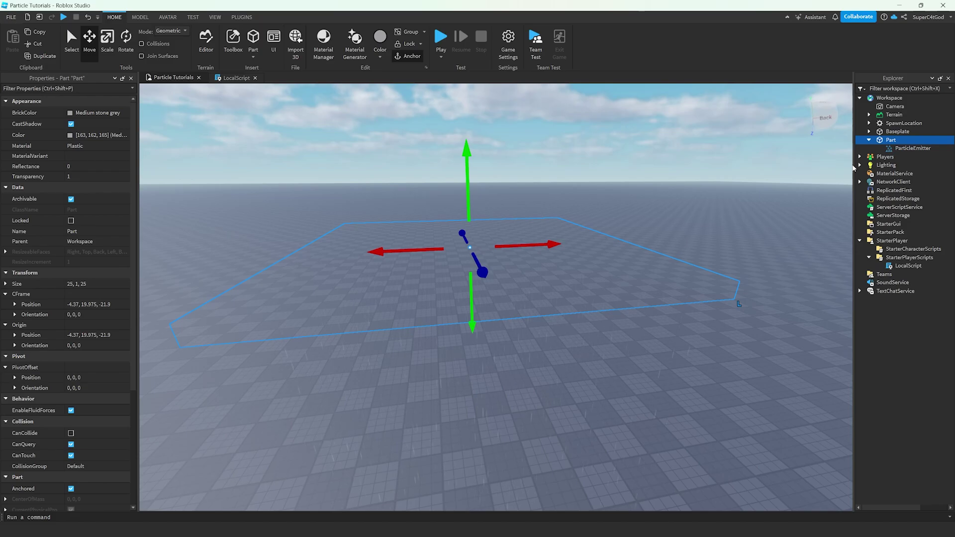
left_click(934, 140)
type("Rain")
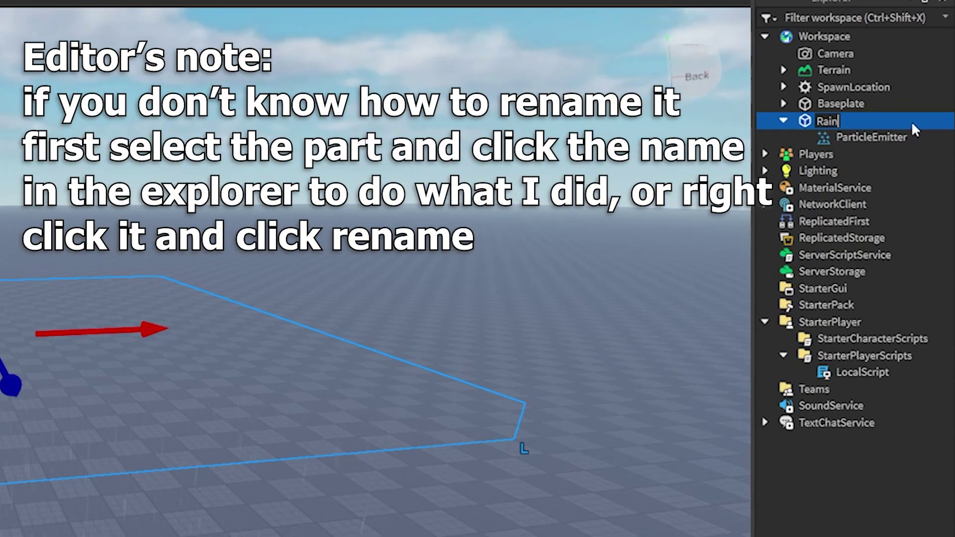
type("Part")
key("Return")
left_click_drag(913, 123, 839, 141)
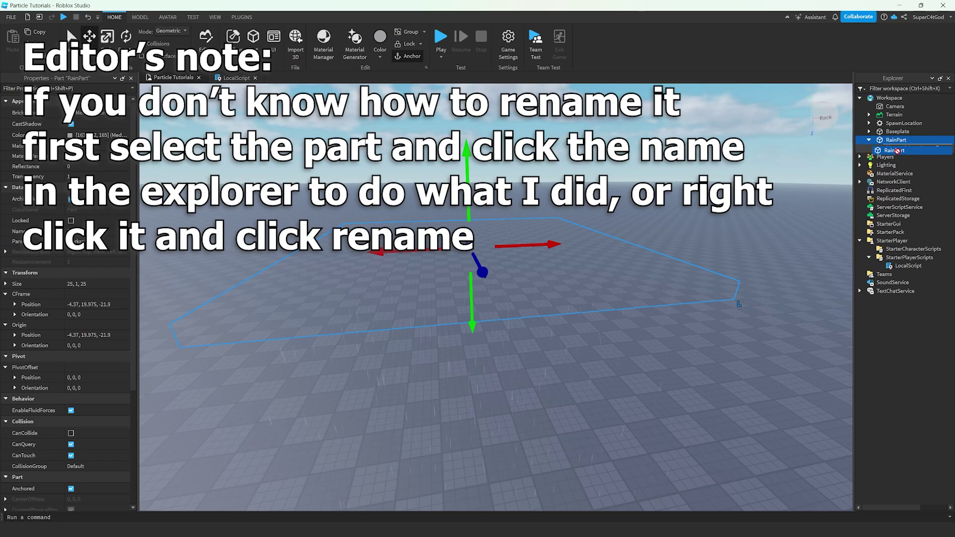
left_click_drag(897, 150, 898, 198)
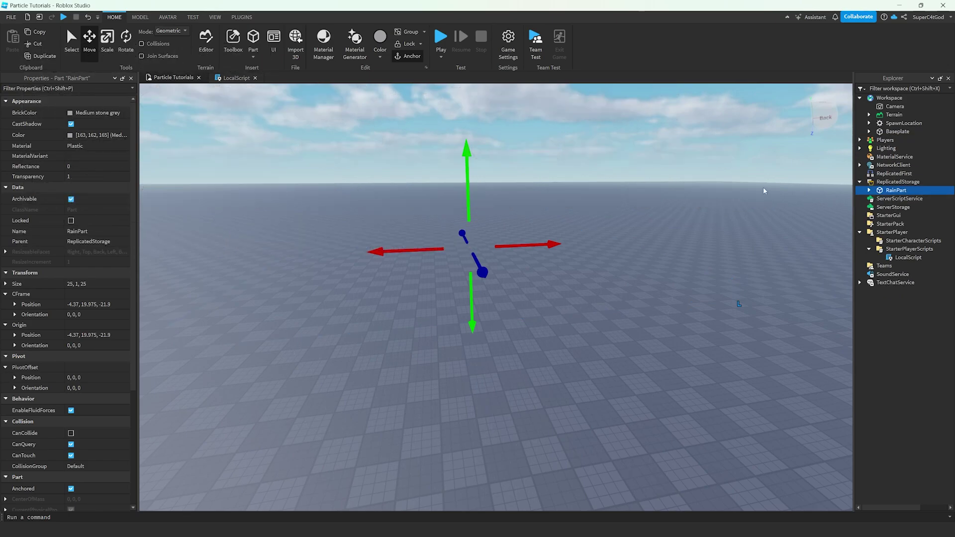
left_click(765, 190)
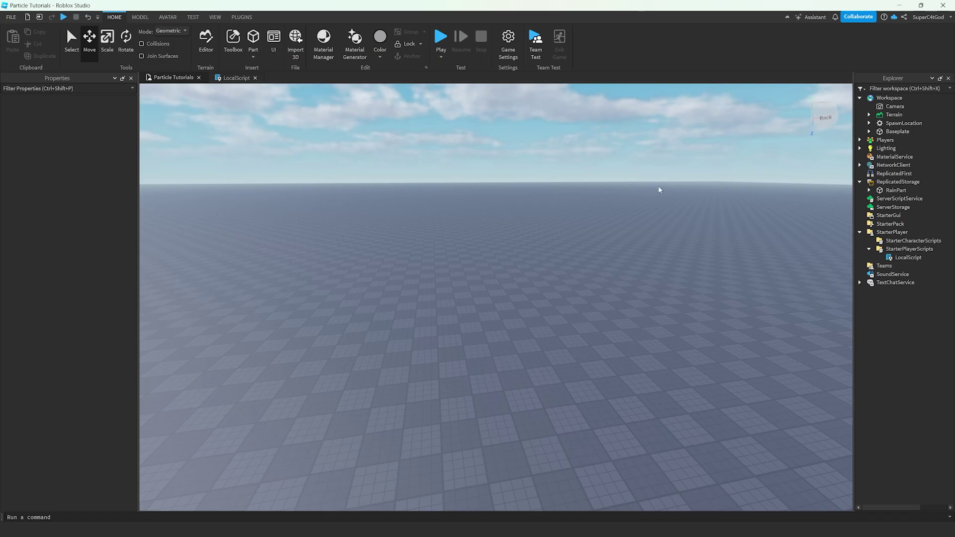
Step: Insert two Folders into ReplicatedStorage, undoing the accidental extra RainPart copies
right_click(890, 184)
left_click(855, 273)
type("f")
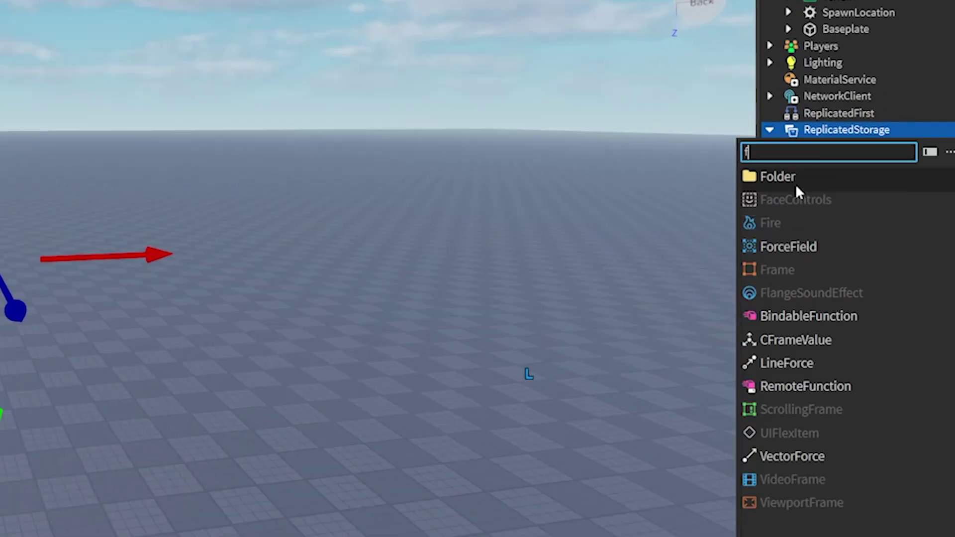
left_click(796, 184)
key("ctrl+d")
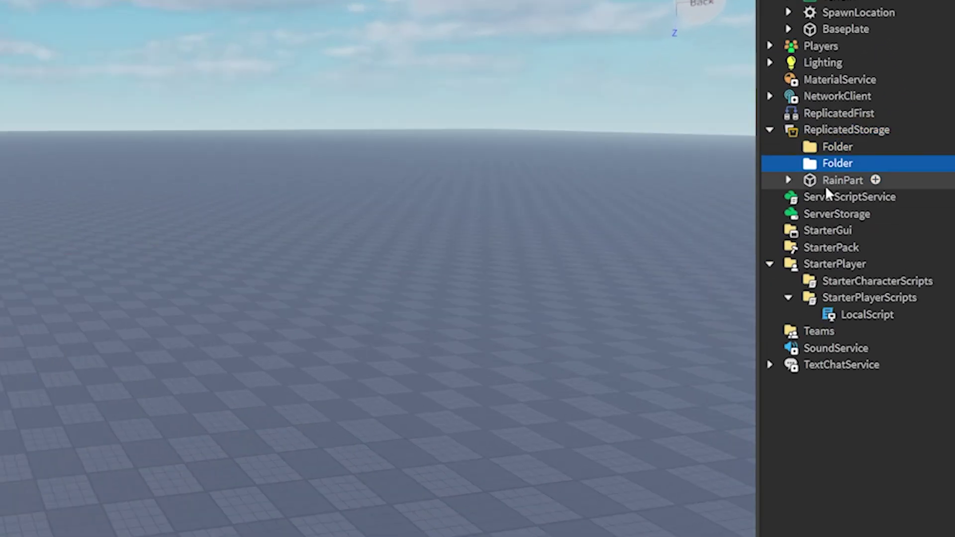
left_click(826, 181)
key("ctrl+d")
key("ctrl+d")
key("ctrl+d")
key("ctrl+d")
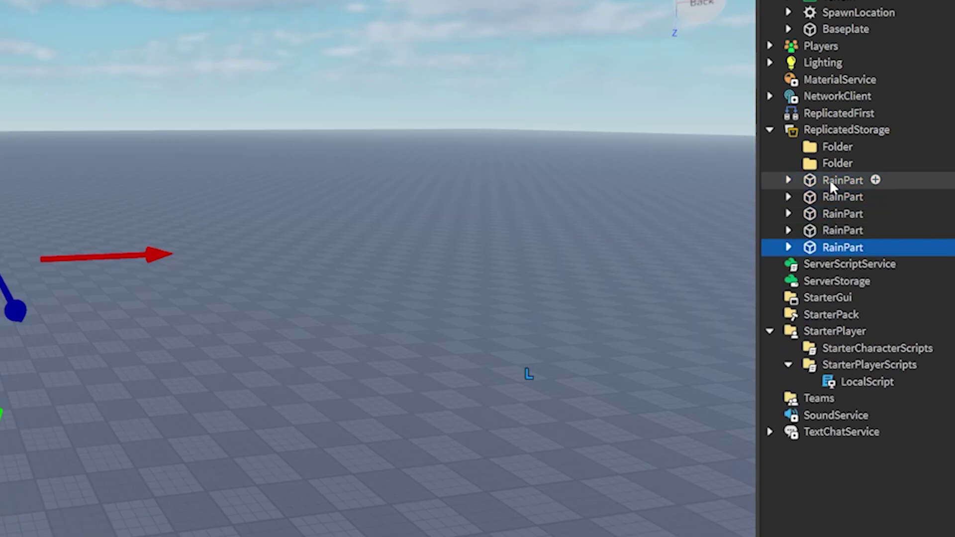
key("ctrl+d")
key("ctrl+d")
key("ctrl+d")
key("ctrl+d")
key("ctrl+d")
key("ctrl+d")
key("ctrl+d")
key("ctrl+d")
key("ctrl+d")
key("ctrl+d")
left_click(841, 180)
left_click(834, 415, "shift")
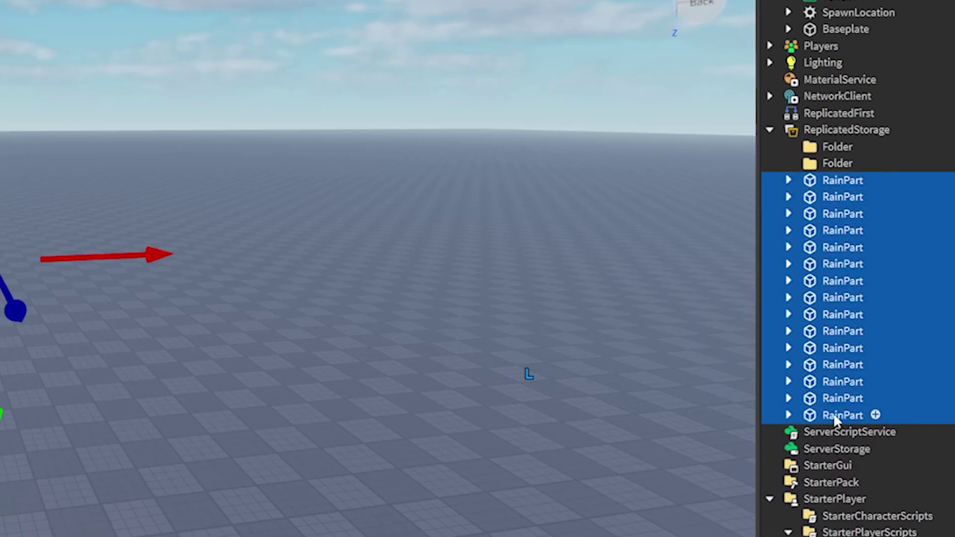
left_click(752, 194)
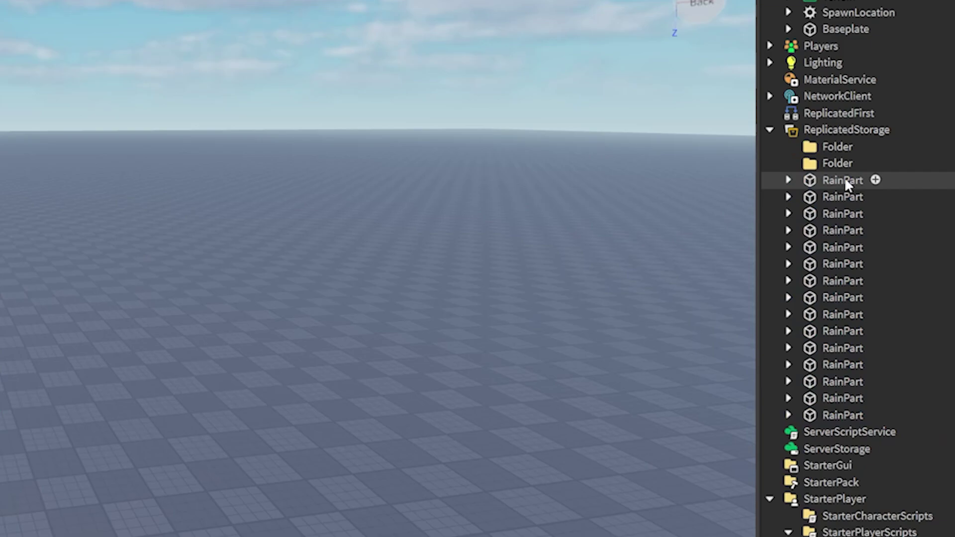
left_click(844, 195)
key("ctrl+z")
key("ctrl+z")
key("ctrl+z")
key("ctrl+z")
key("ctrl+z")
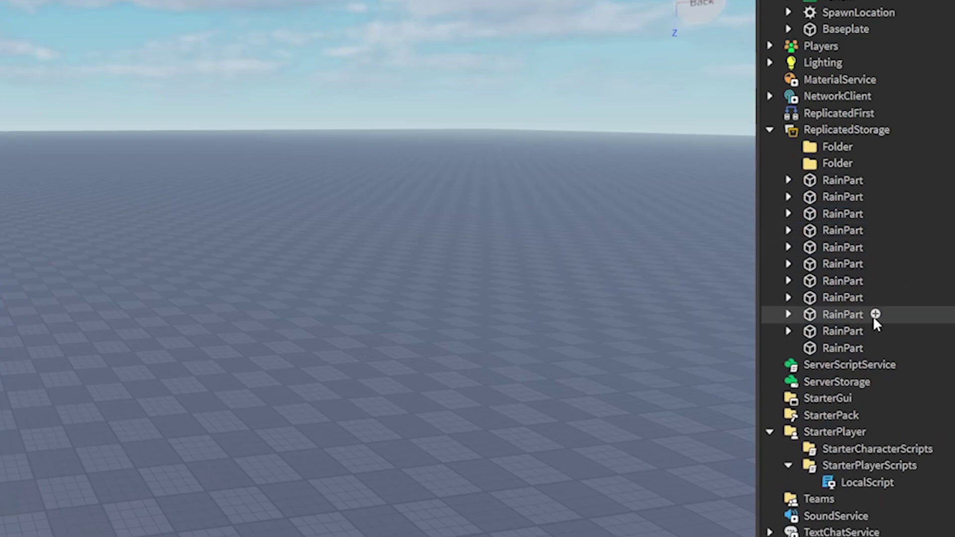
Step: Name the folders Particles and Weather, nest Weather in Particles, and put RainPart inside Weather
left_click(835, 149)
left_click(835, 148)
type("Partic")
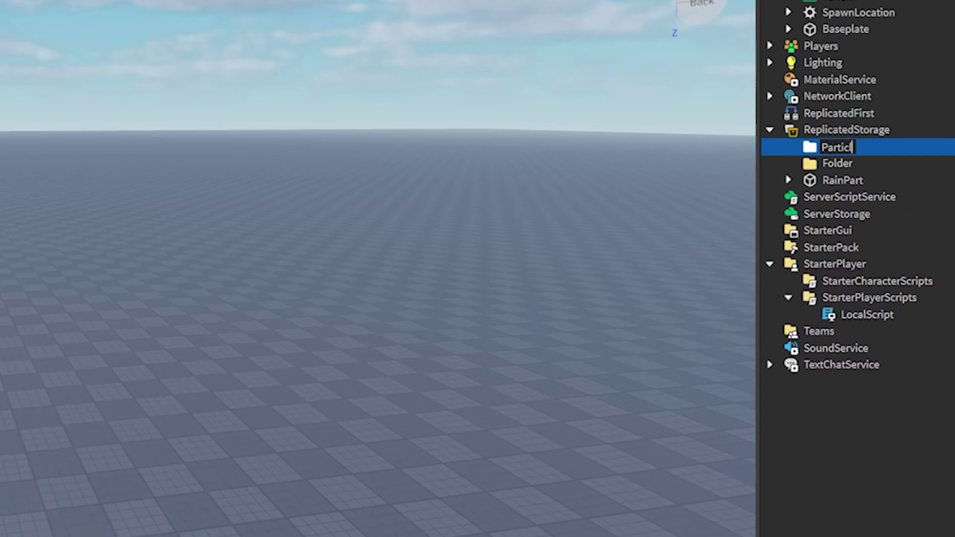
type("les")
key("Return")
left_click_drag(837, 164, 840, 150)
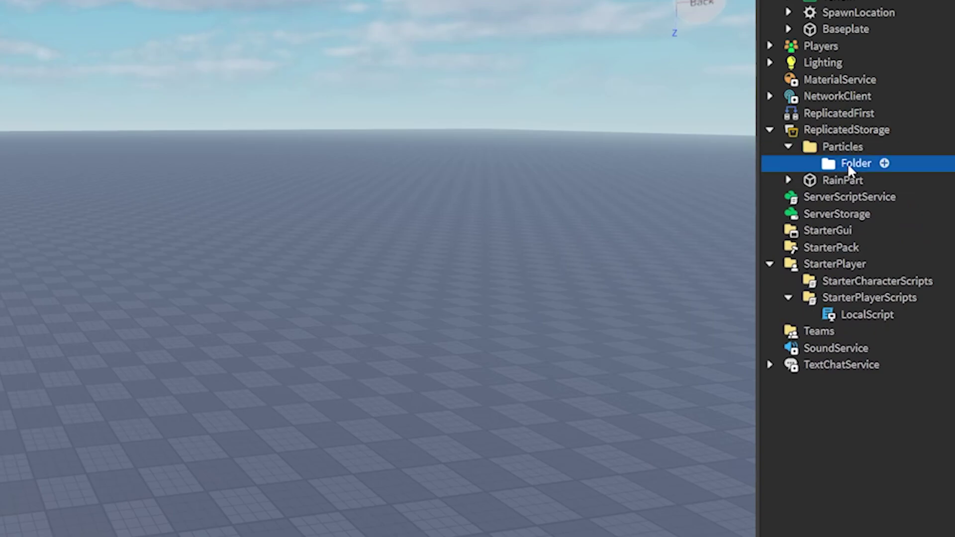
left_click(850, 166)
type("Weather")
key("Return")
left_click_drag(905, 179, 841, 163)
left_click(534, 160)
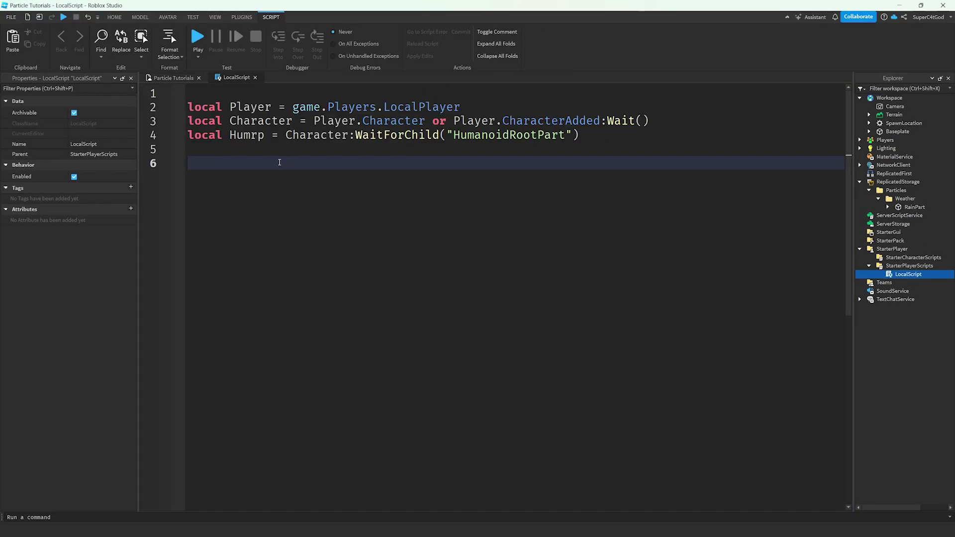
Step: On line 6, set RainPart to game.ReplicatedStorage.Particles.Weather.RainPart:Clone()
type("local RainPart")
double_click(281, 162)
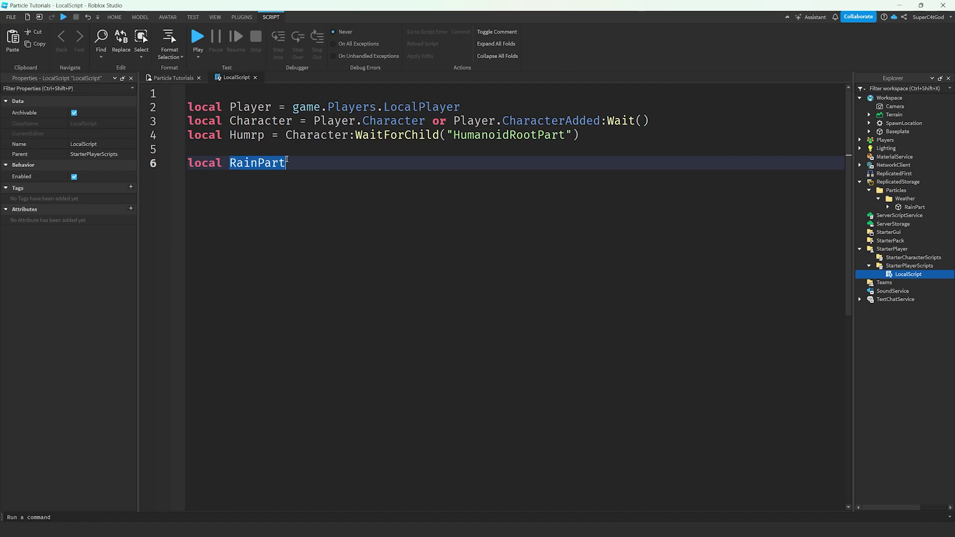
type("RP")
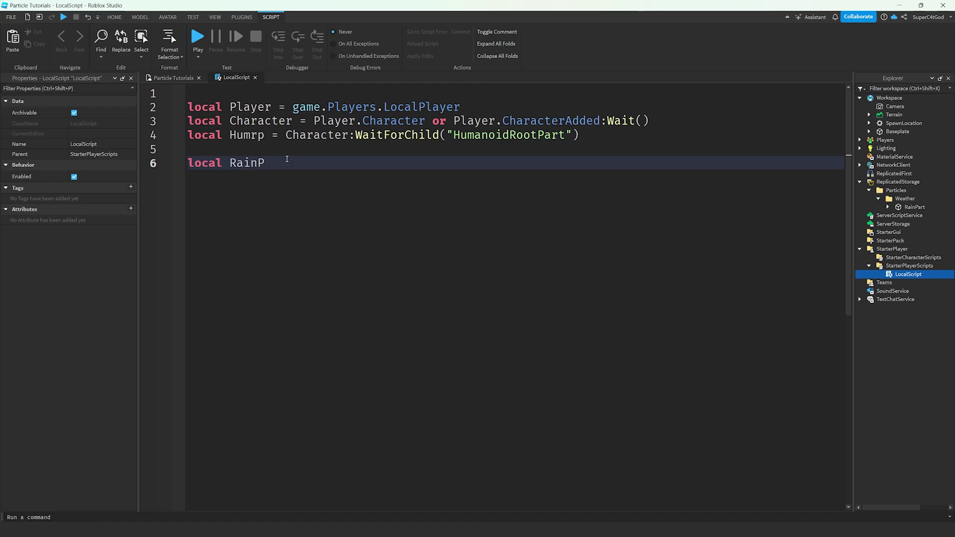
type("art =game.")
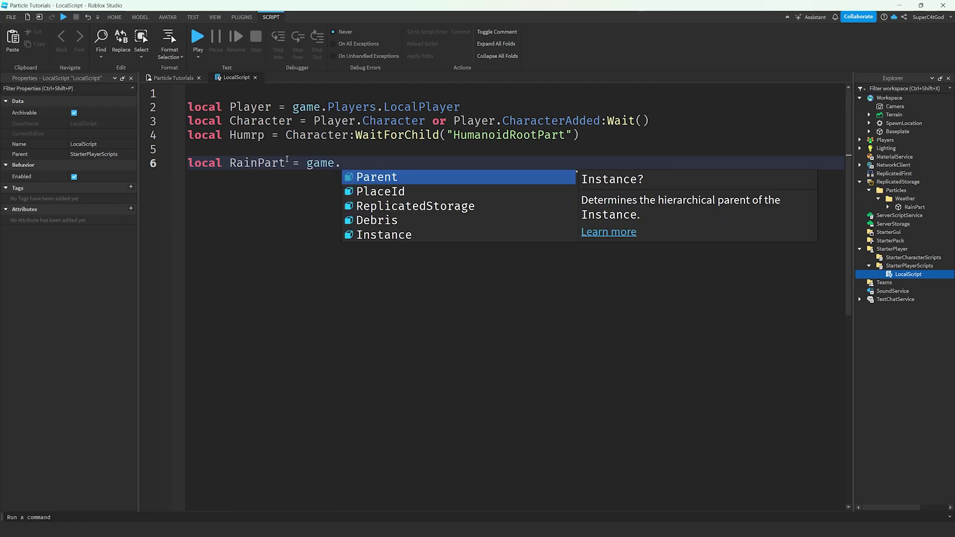
key("BackSpace")
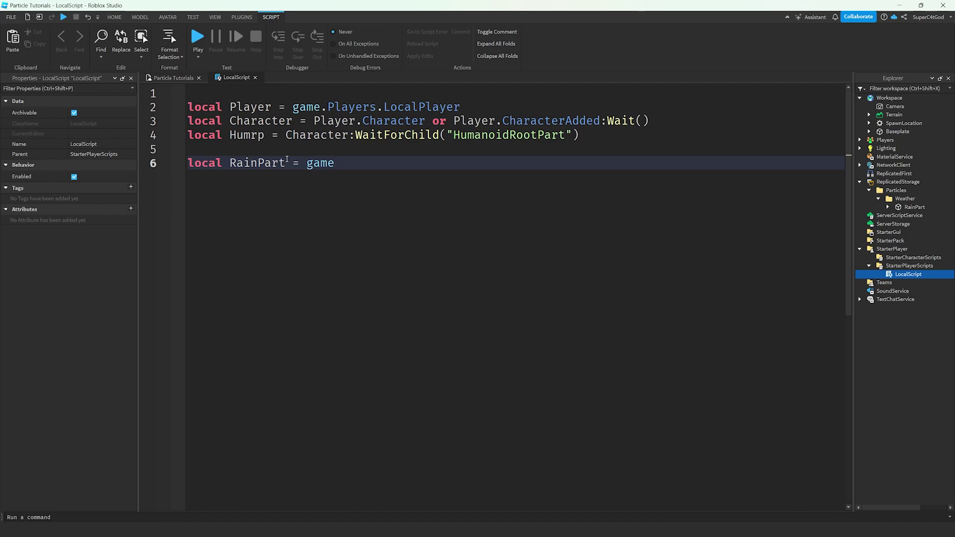
type(".Re")
key("Tab")
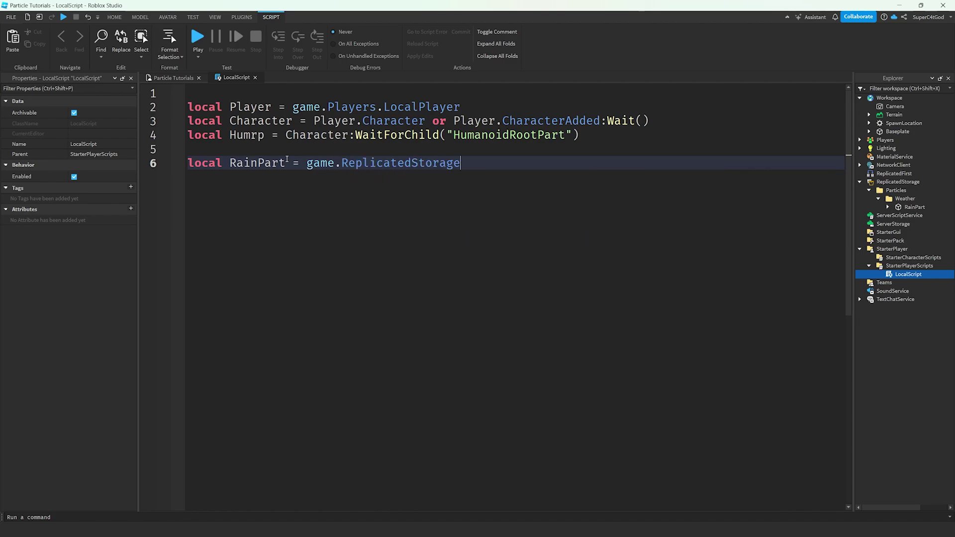
type(".Par")
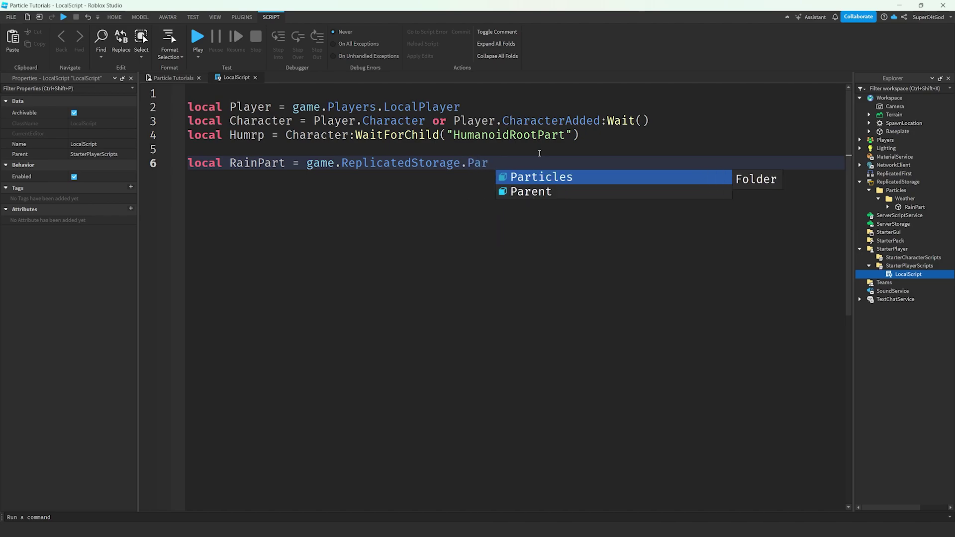
key("Tab")
type(".Weat")
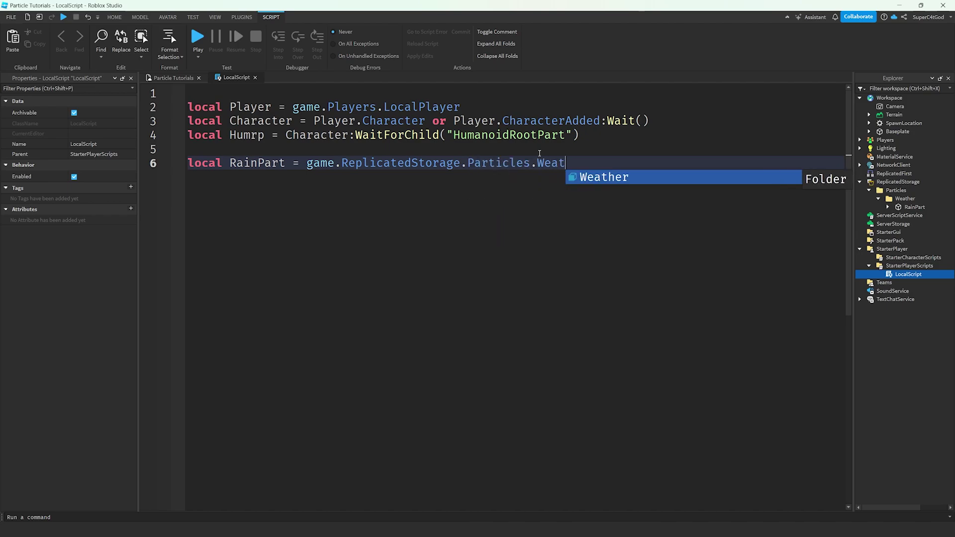
key("Tab")
type(".RainP")
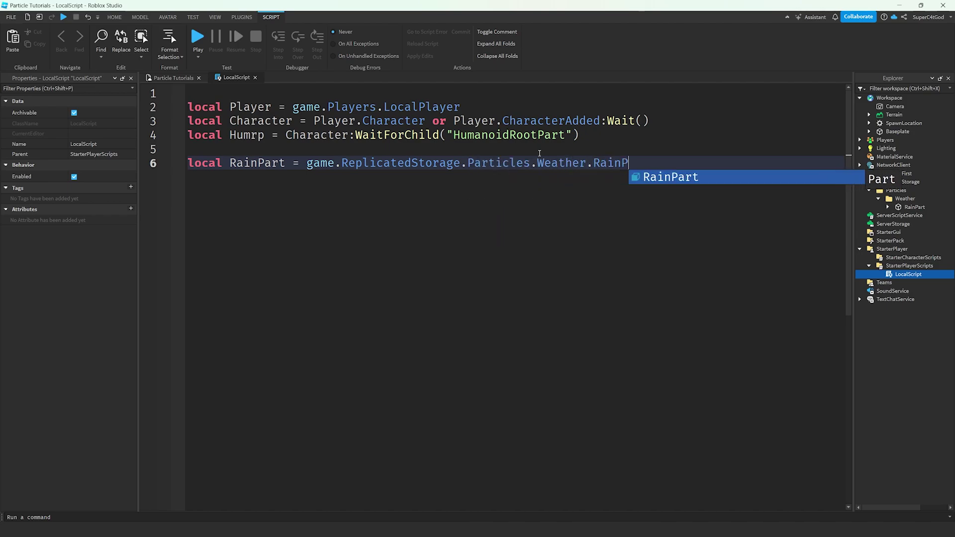
key("Tab")
type(":Clon")
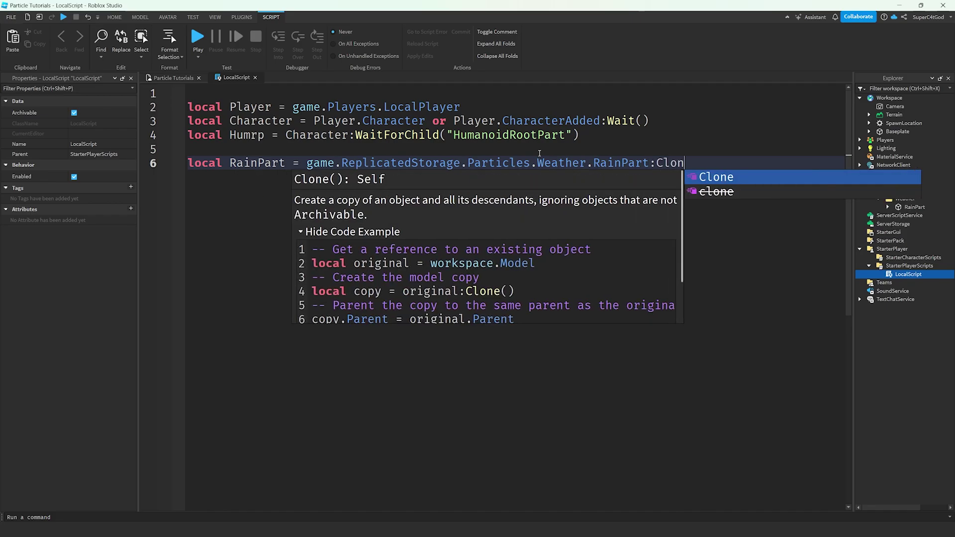
key("Tab")
type(")")
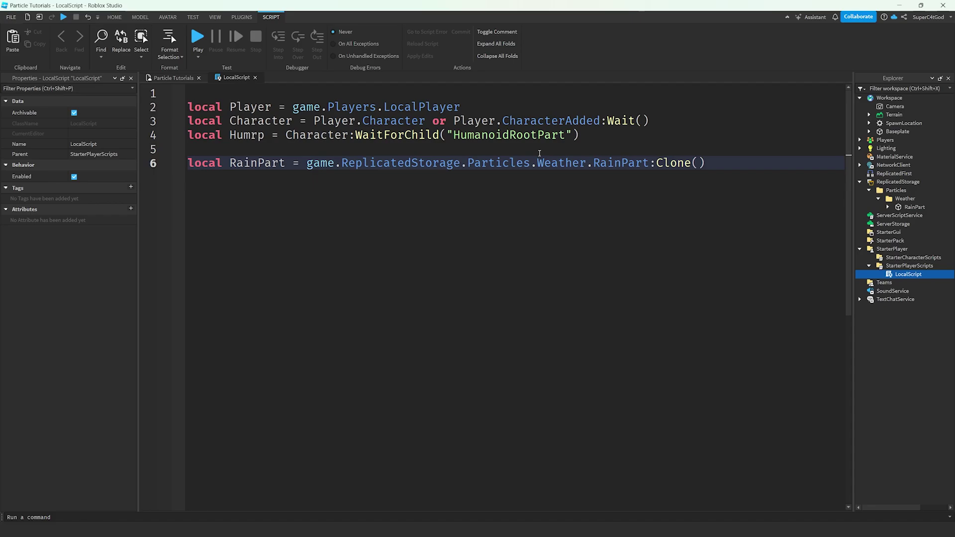
Step: Start line 7 with RainPart.Parent and inspect RainPart's properties
key("Return")
type("local ")
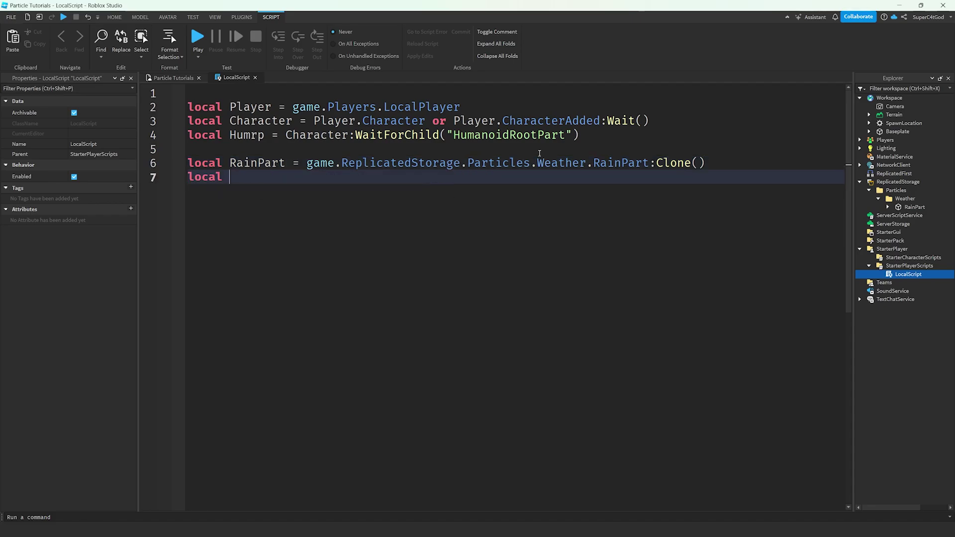
type("RainPar")
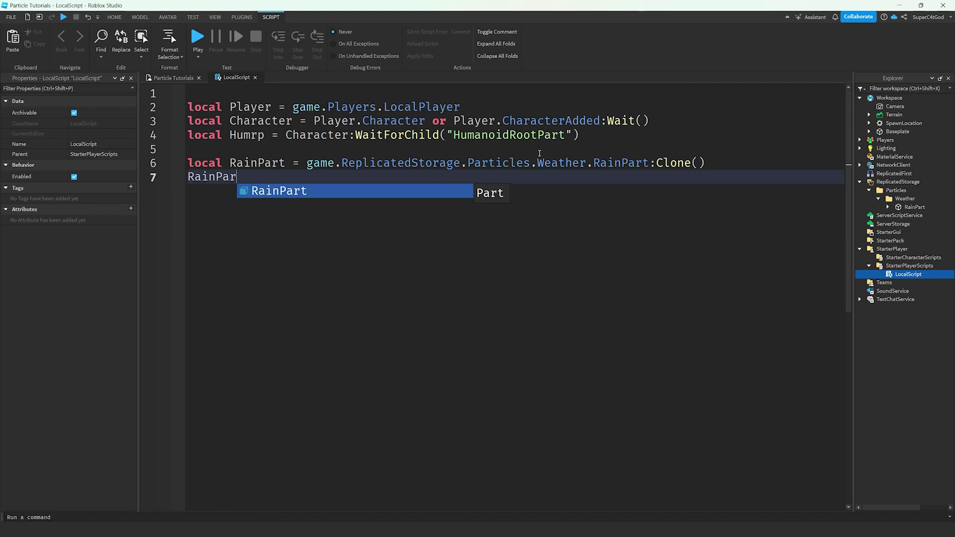
type("t.Parent")
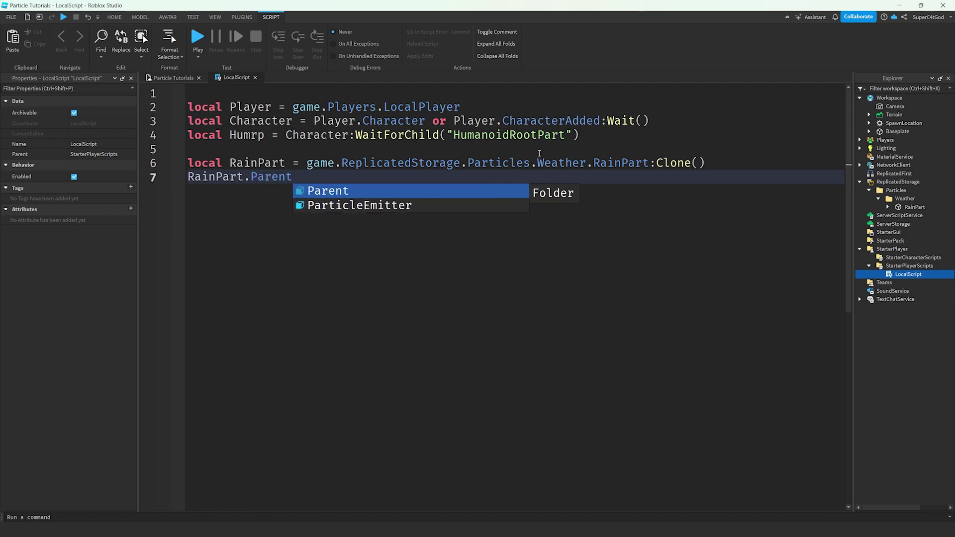
left_click(914, 207)
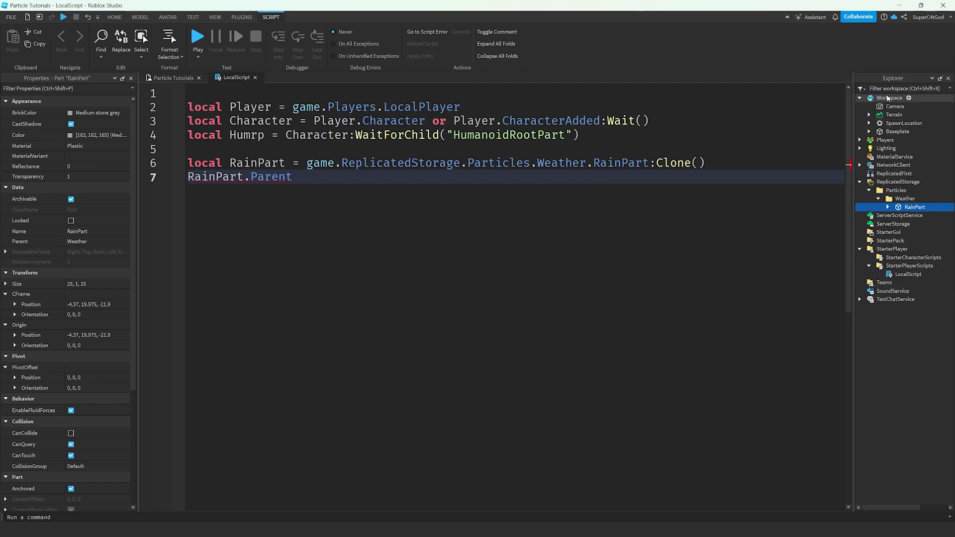
Step: Insert a Folder into Workspace and name it Debris
left_click(857, 98)
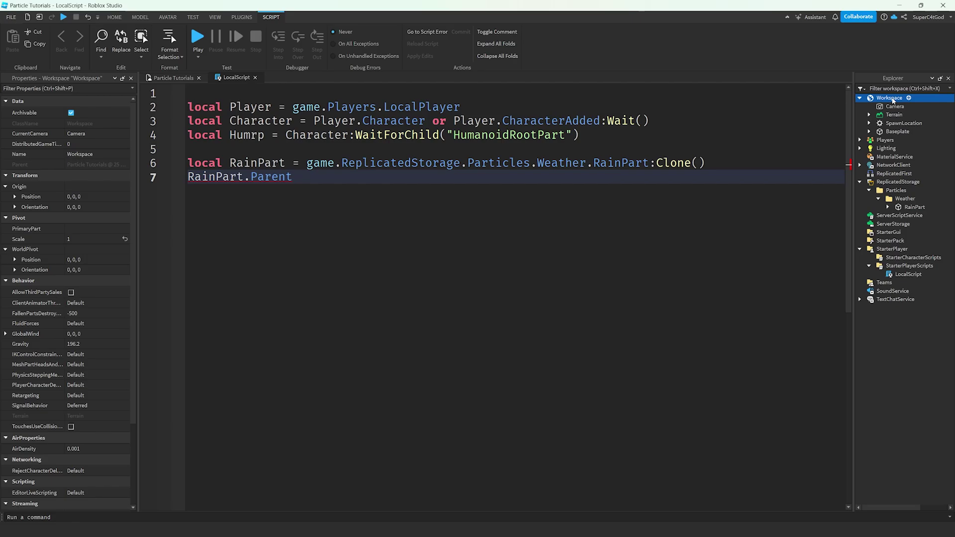
left_click(908, 98)
type("f")
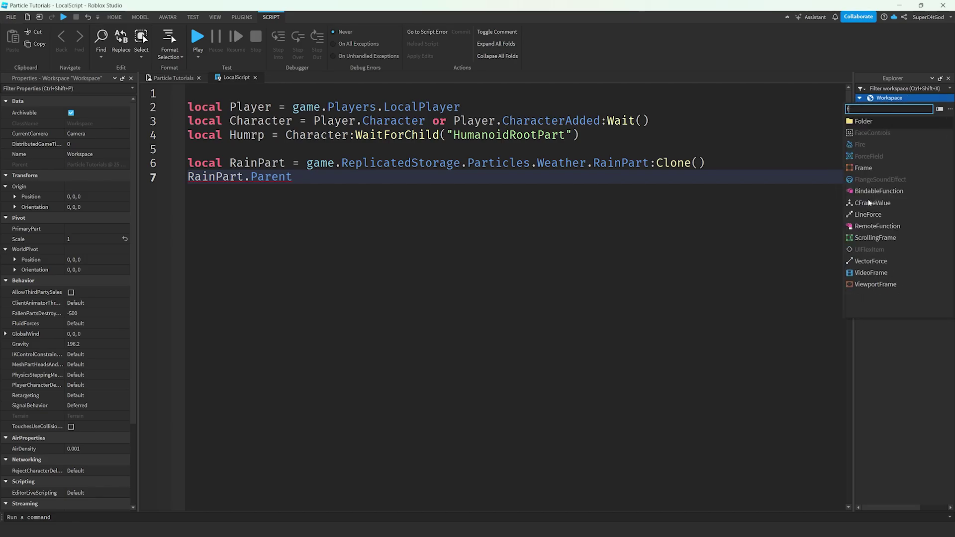
type("old")
key("Return")
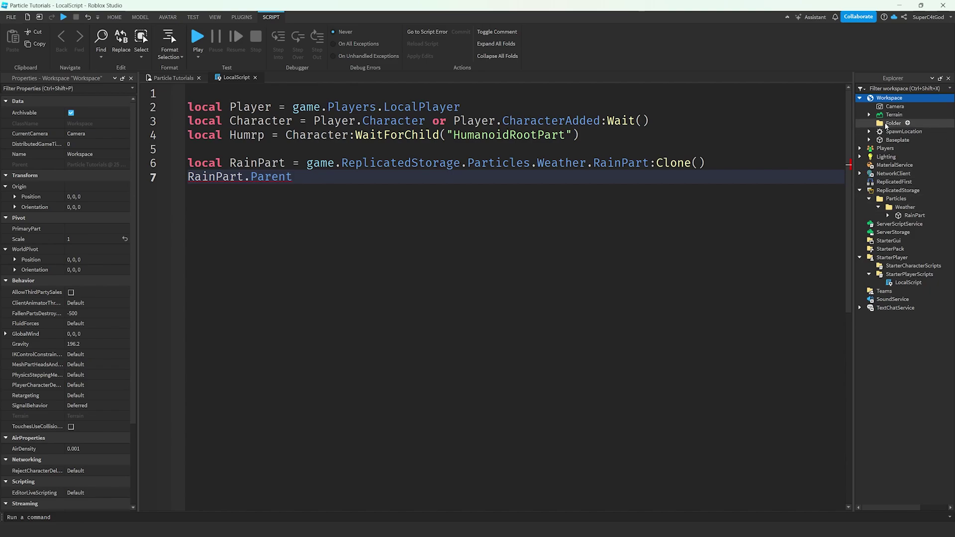
left_click(903, 123)
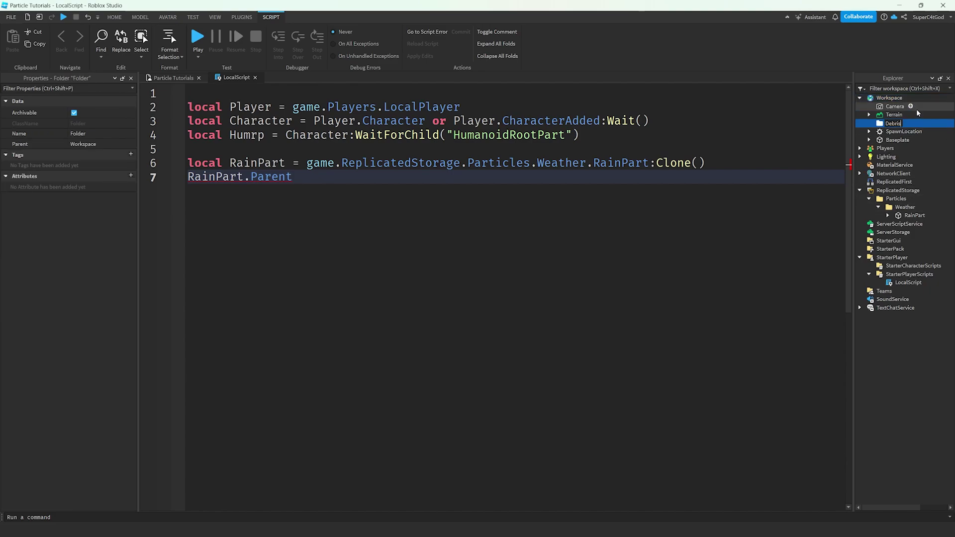
key("Return")
left_click(891, 124, "ctrl")
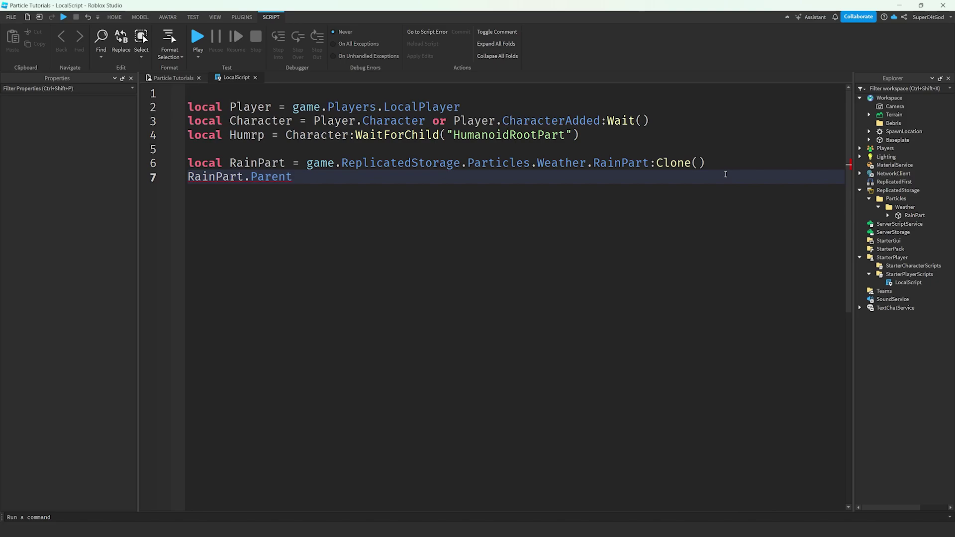
left_click(369, 177)
Step: Finish line 7 as RainPart.Parent = workspace.Debris and add local RS = game:GetService("RunService") at the top
type("= workspace.Debris")
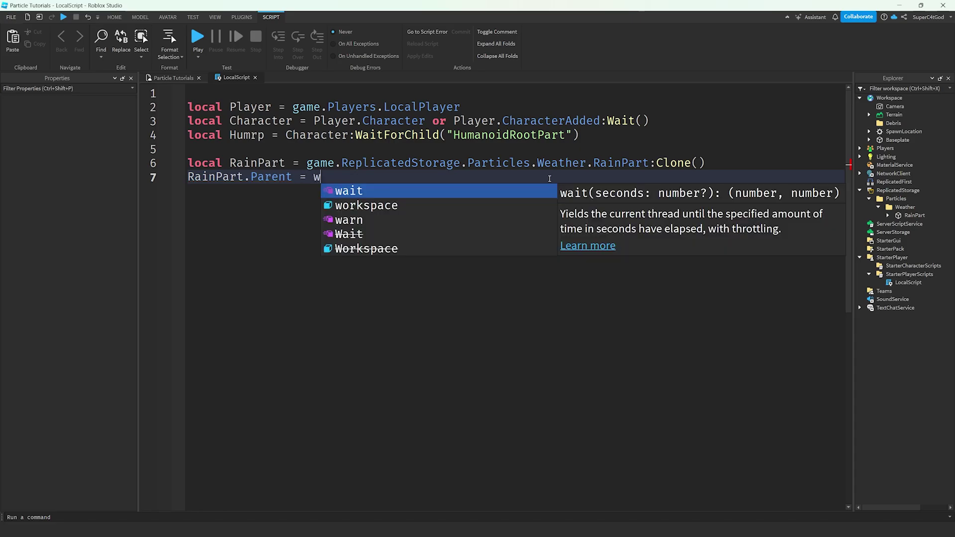
key("Return")
key("Up")
key("Up")
key("Up")
key("Up")
key("Up")
key("Up")
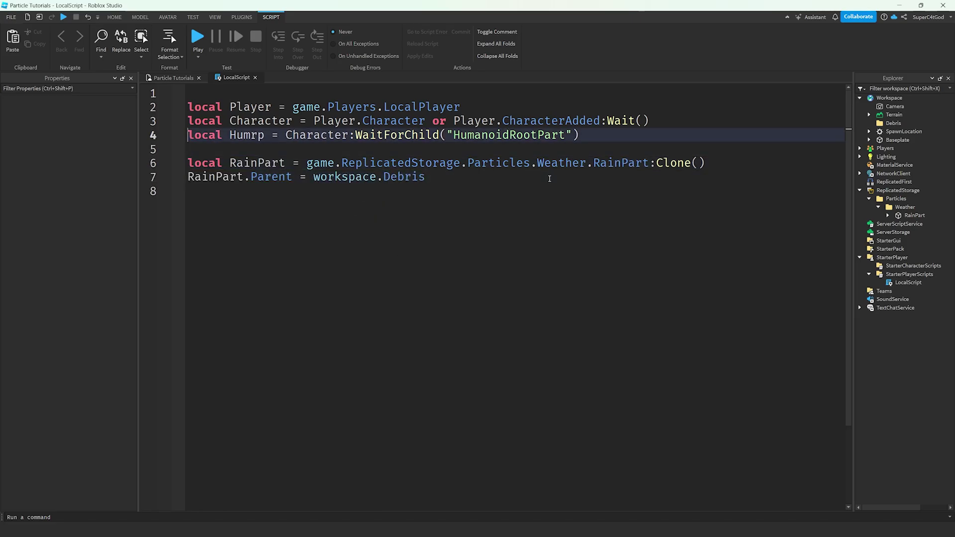
key("Return")
key("Up")
key("Up")
key("Return")
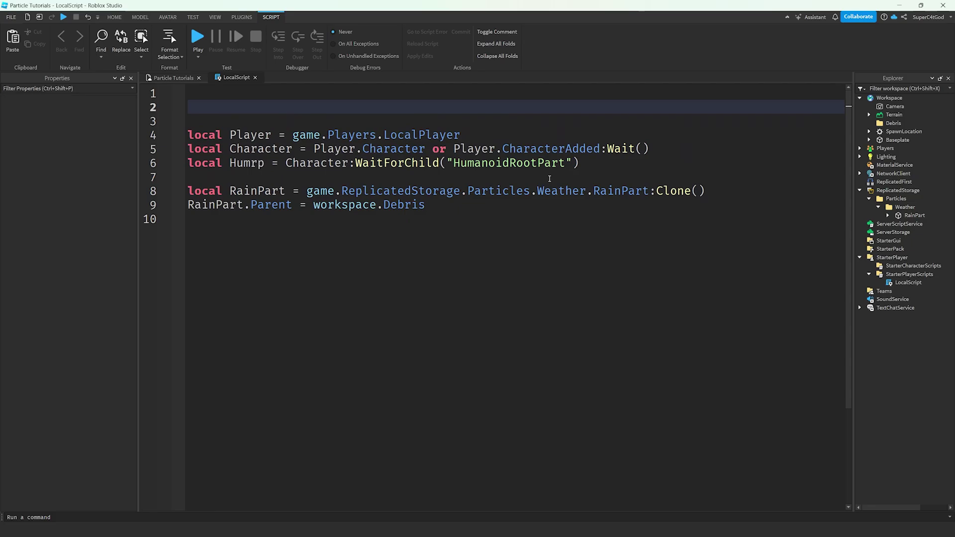
type("local RS = game")
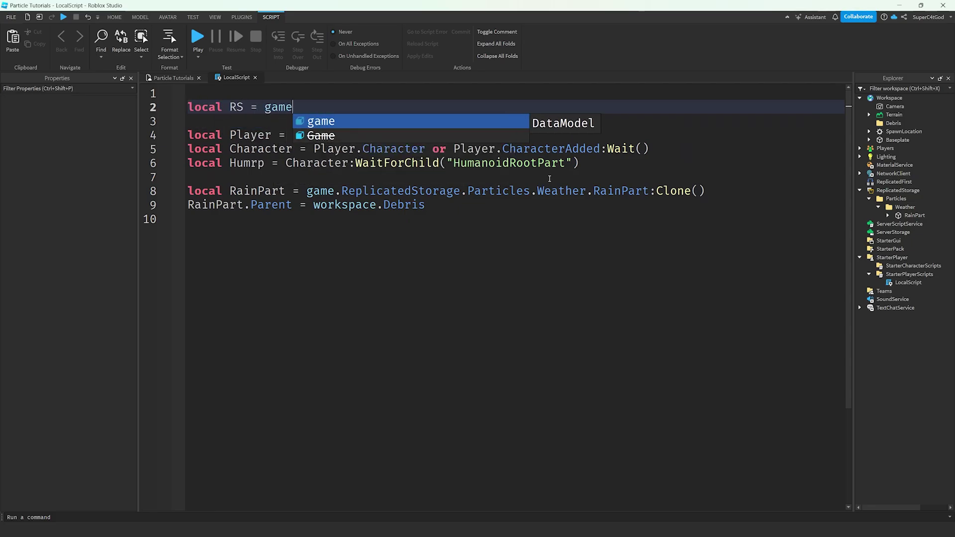
type(":GetService(\"RunService")
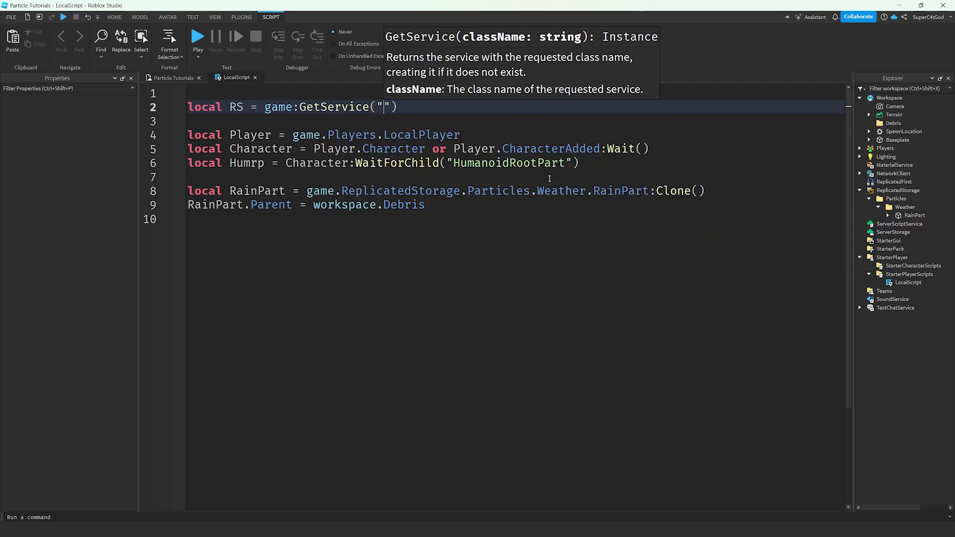
Step: Declare local conn below the RainPart code and begin conn = RS.Heartbeat:Connect(function
left_click(288, 235)
key("Return")
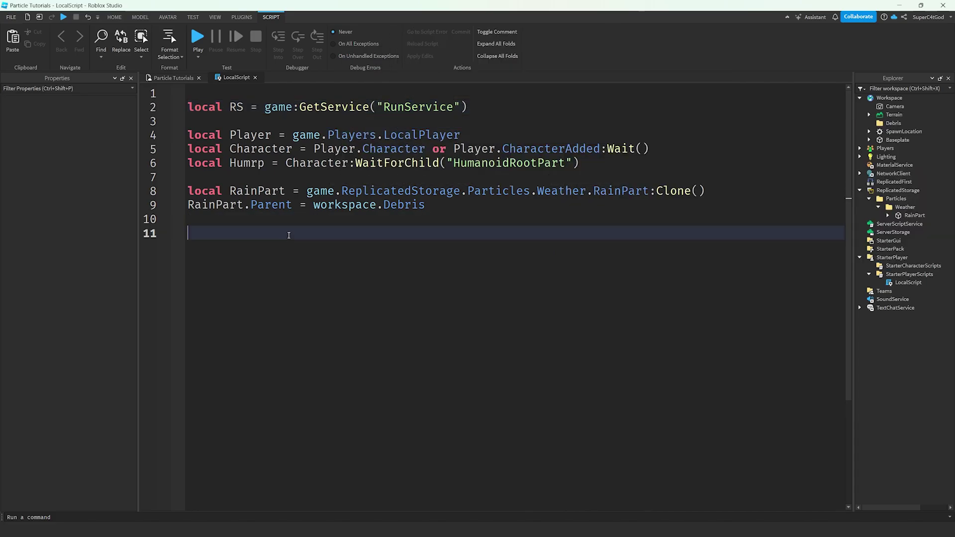
type("local conn")
key("Return")
type("c")
key("BackSpace")
key("BackSpace")
key("Return")
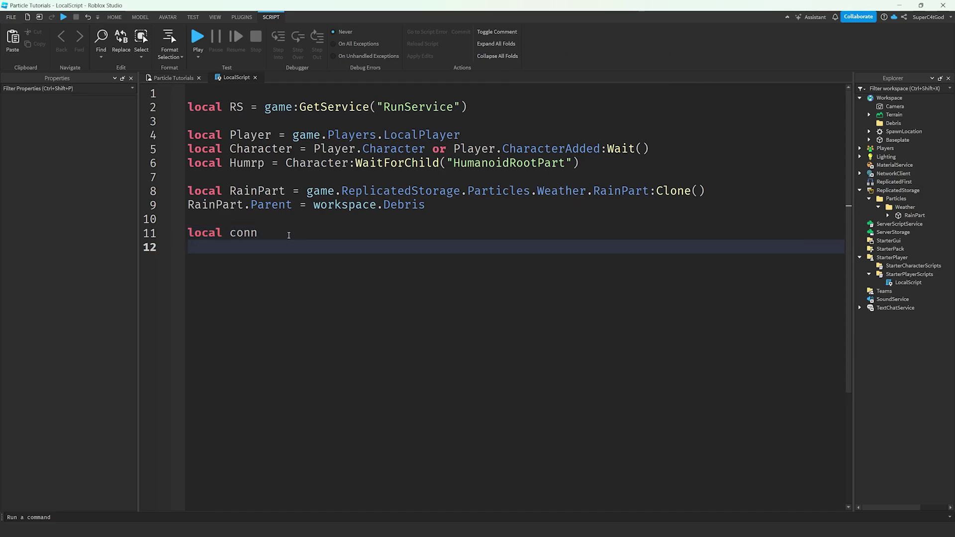
type("conn ")
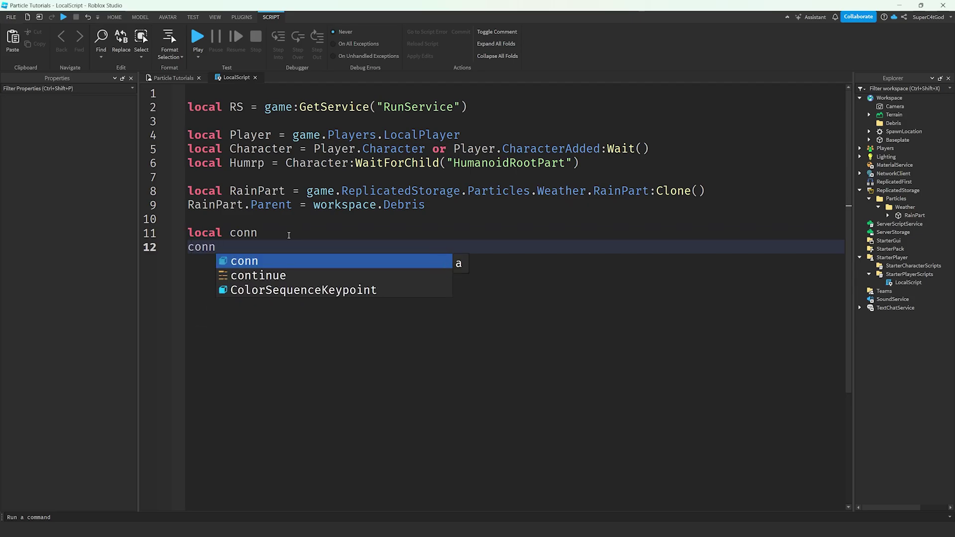
type("= RS.Heartbeat:Connect(fu")
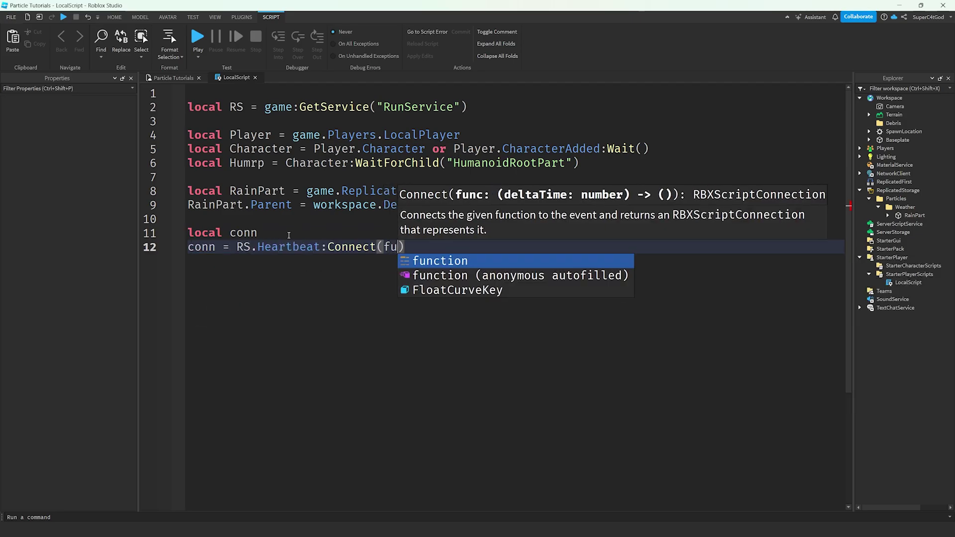
Step: Complete the Heartbeat connection as function() with its closing end)
key("Tab")
type("(")
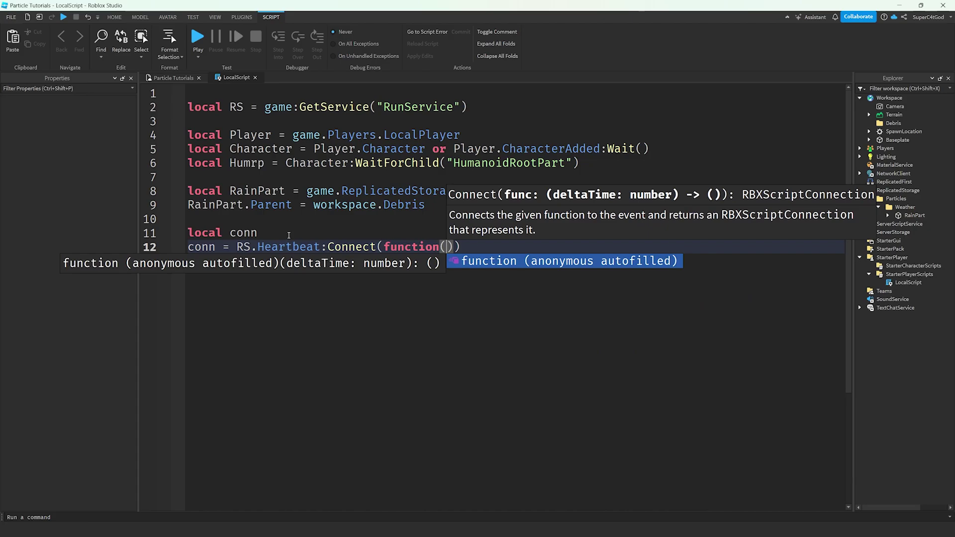
key("Return")
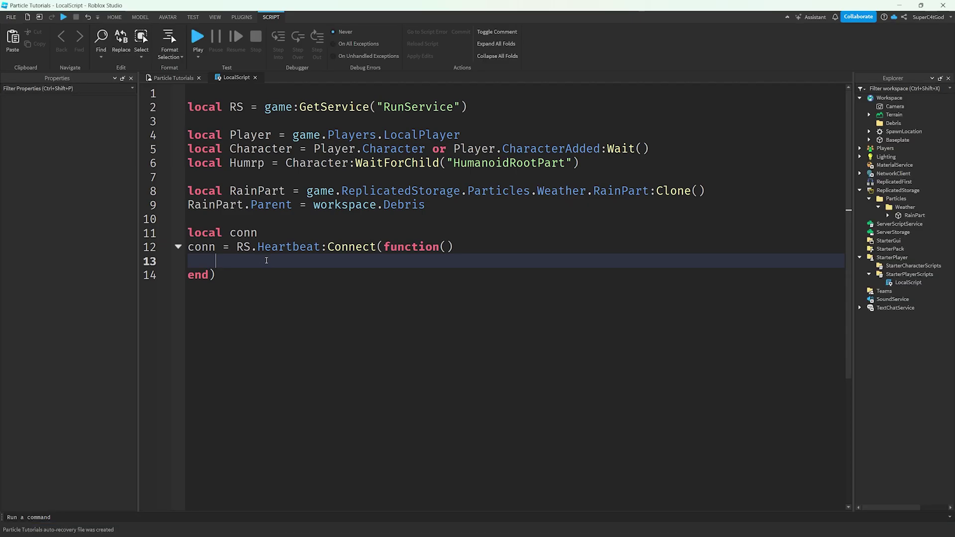
left_click(259, 232)
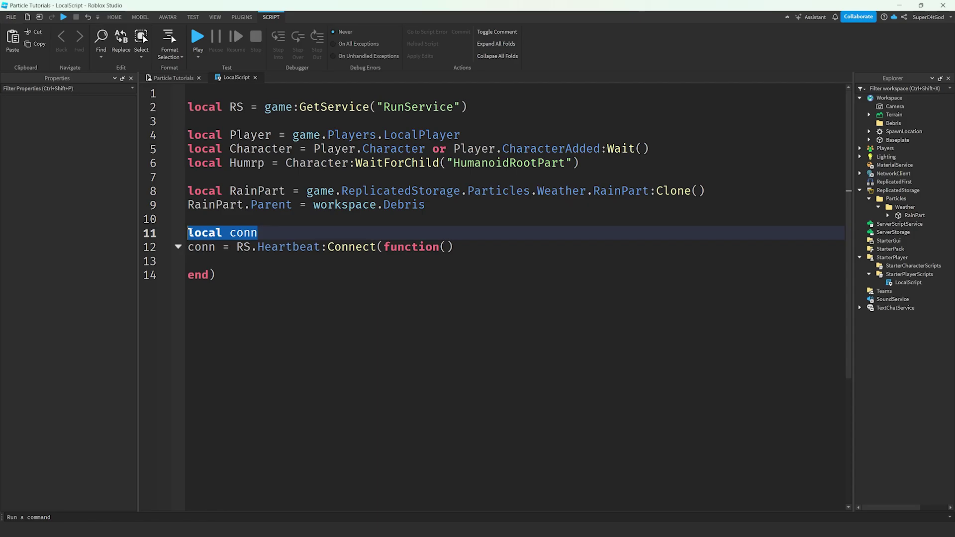
left_click(249, 262)
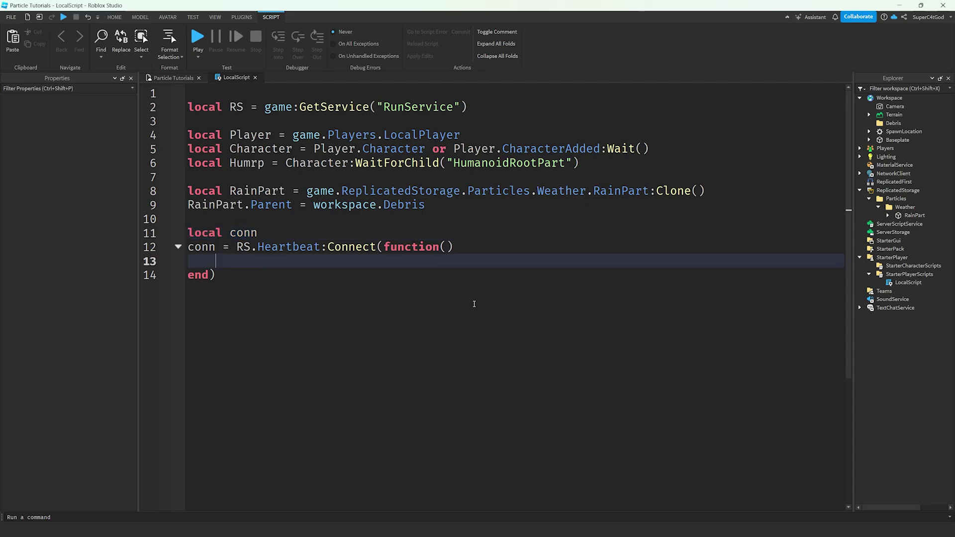
Step: Add an if Character and Character.Parent check with an else branch calling conn:Disconnect()
type("if Character and")
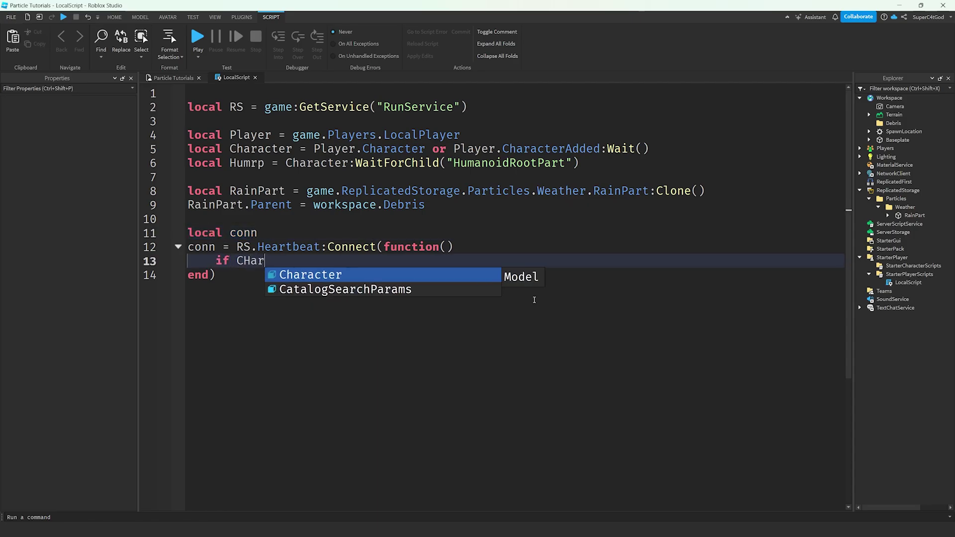
type(" Character.")
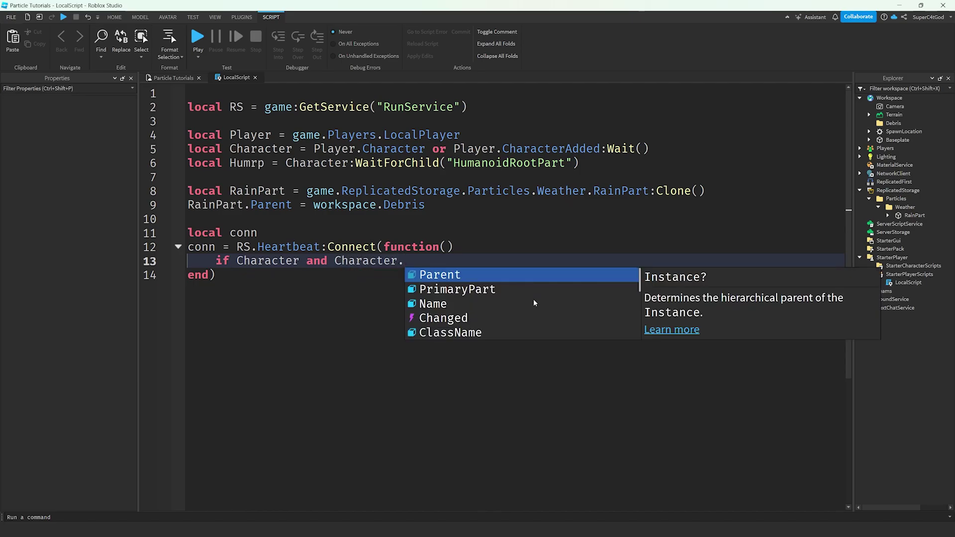
type("Parent then")
key("Return")
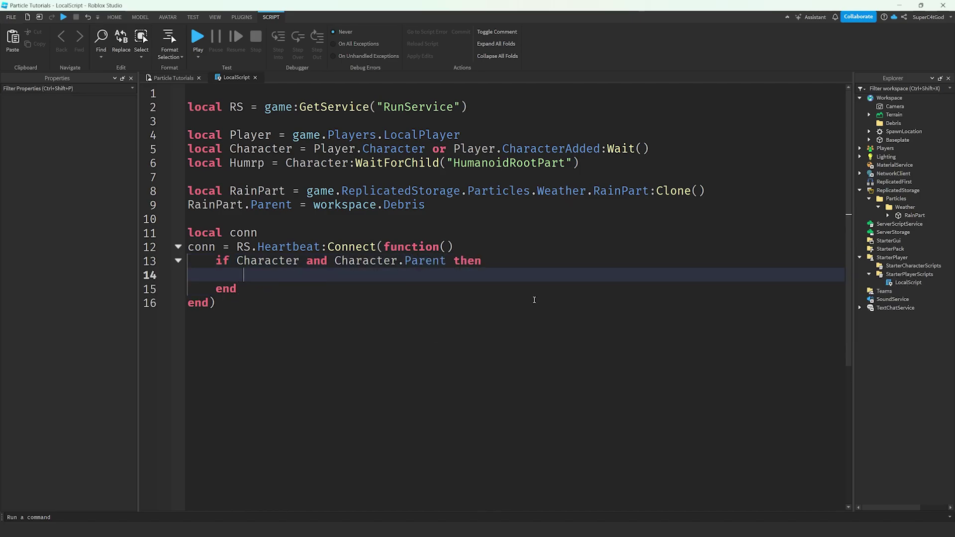
type("else")
key("Return")
left_click(505, 264)
key("Return")
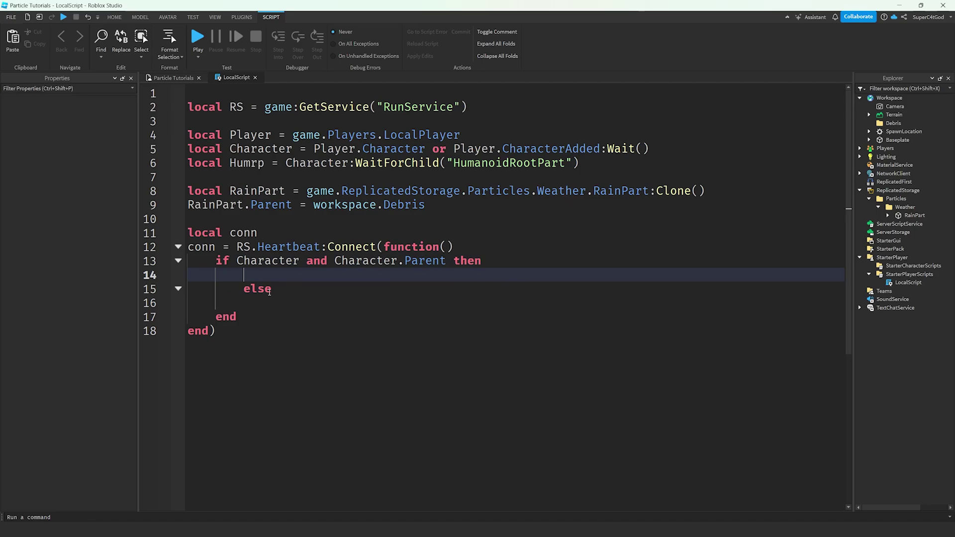
left_click(262, 298)
left_click(257, 292)
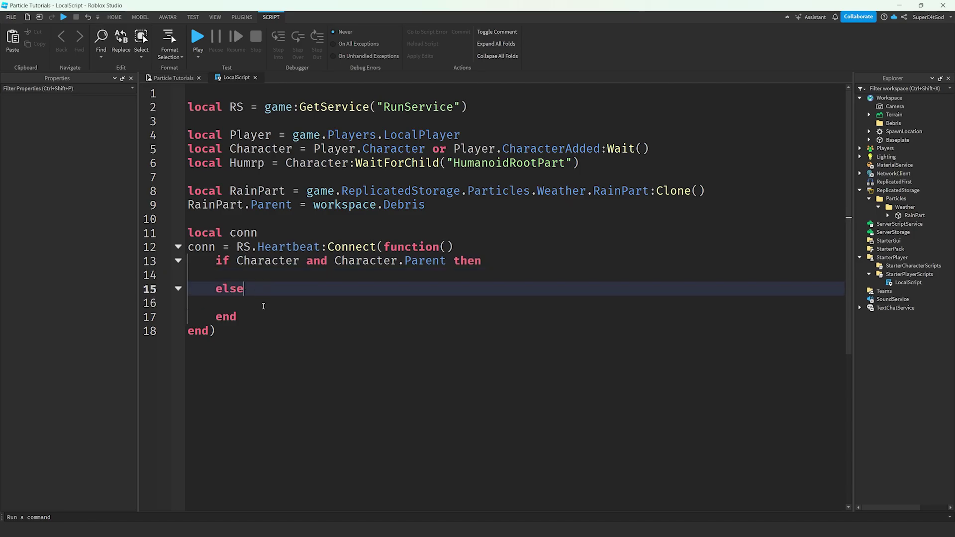
left_click(361, 300)
type("conn")
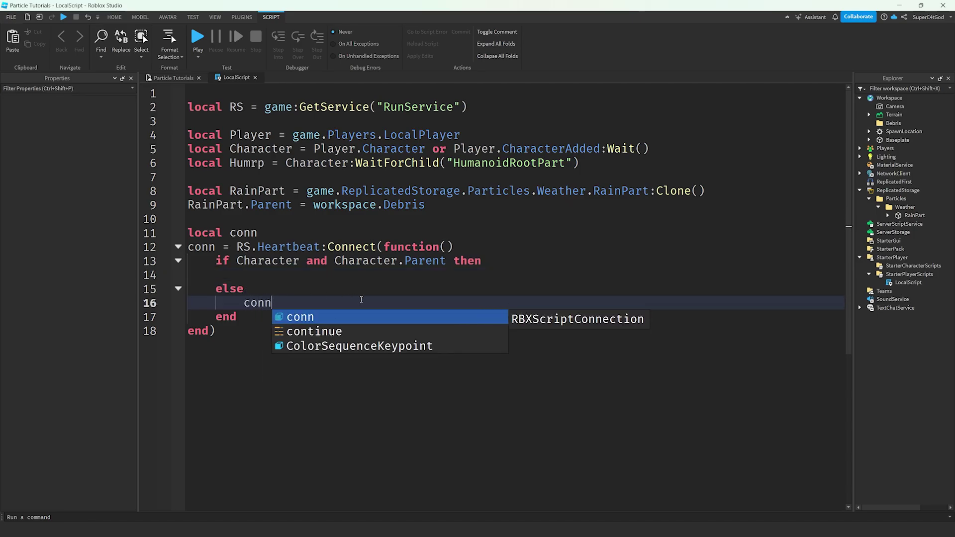
type(":Disconnect(")
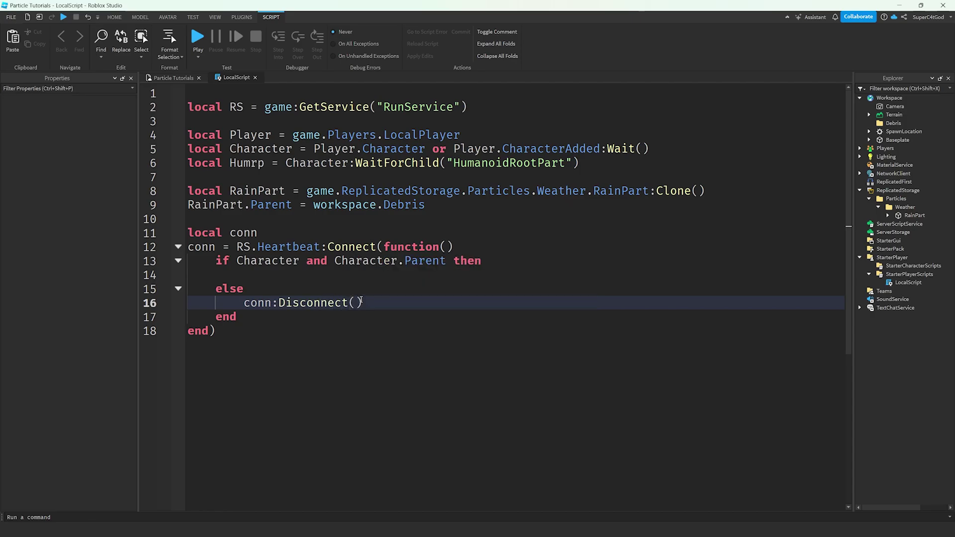
left_click_drag(278, 347, 174, 245)
left_click(336, 275)
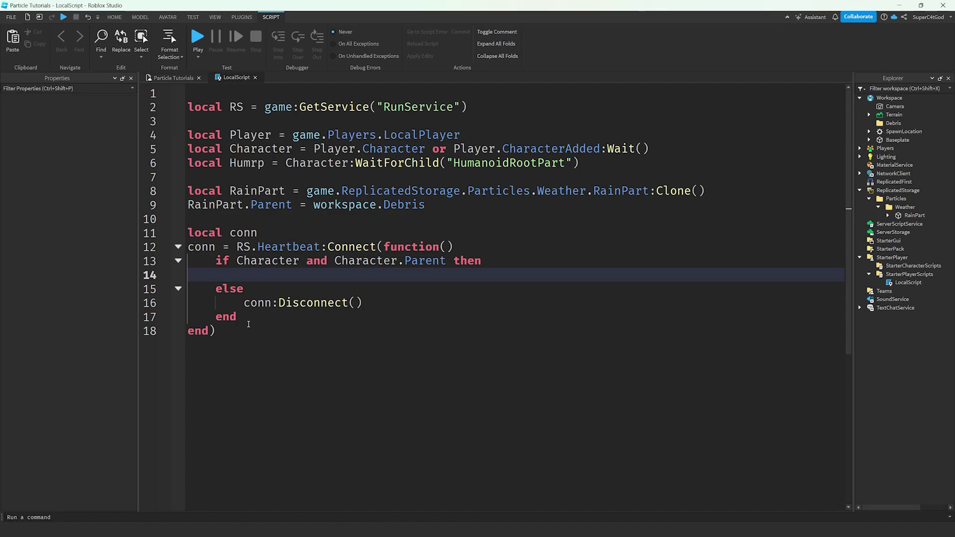
left_click_drag(248, 324, 169, 249)
left_click(287, 281)
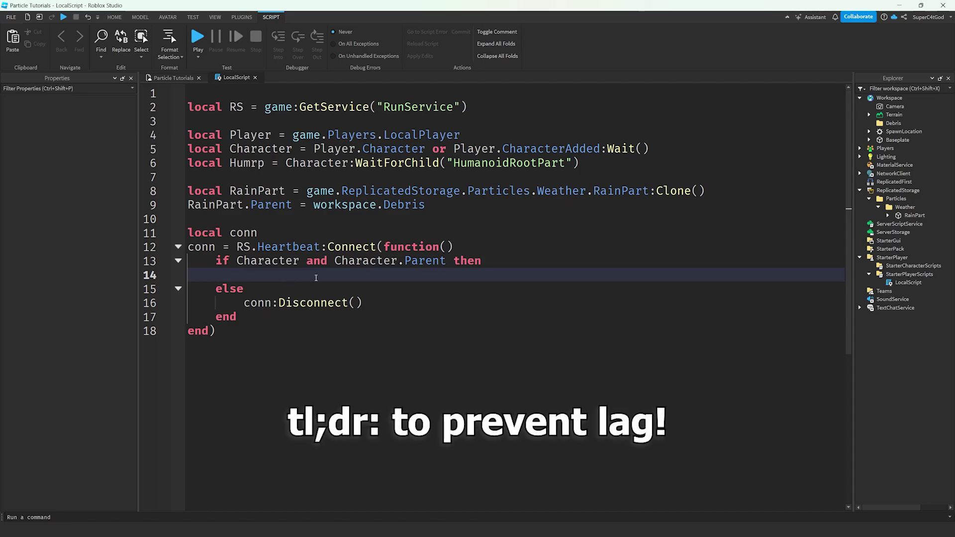
Step: Set RainPart.CFrame = Humrp.CFrame in the if block and playtest to see RainPart at the character
type("RainPart.")
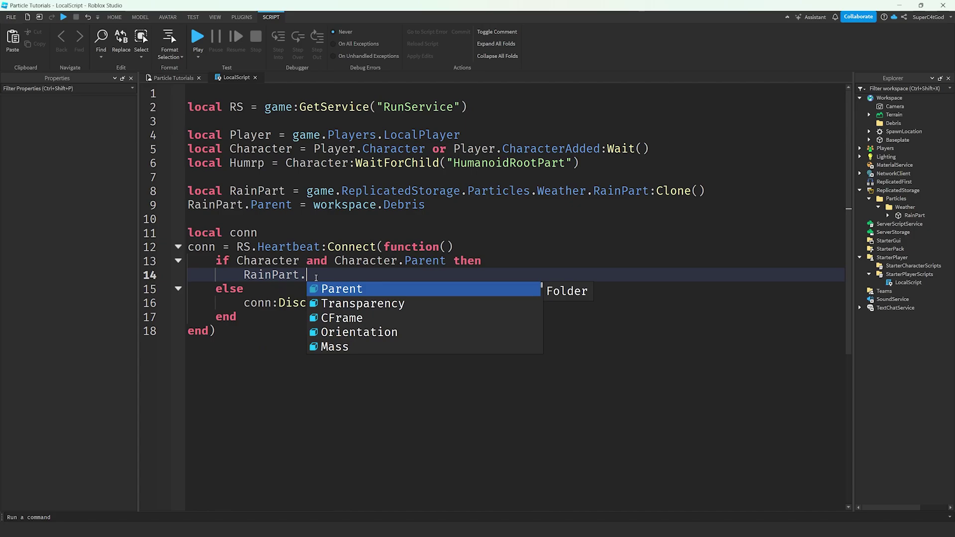
type("CFrame =")
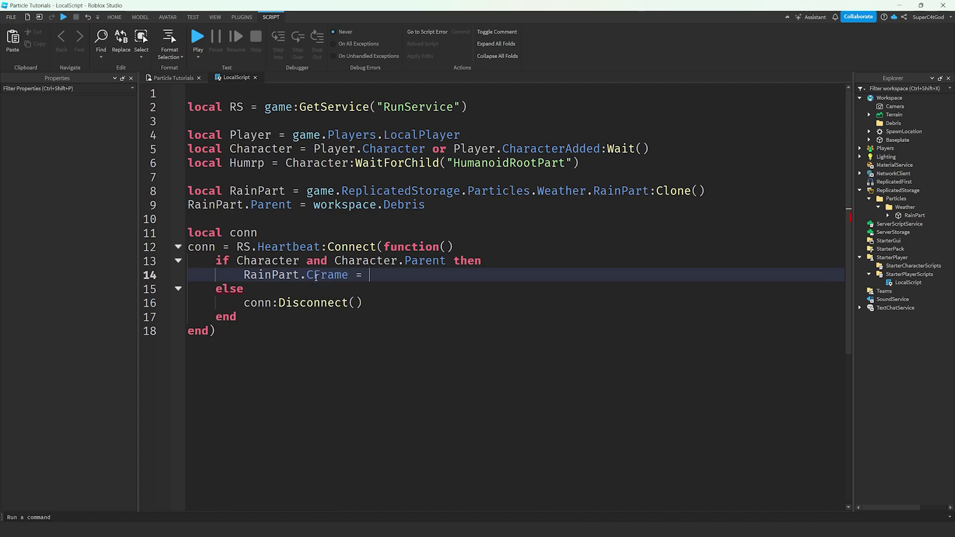
type(" Humrp.CFrame")
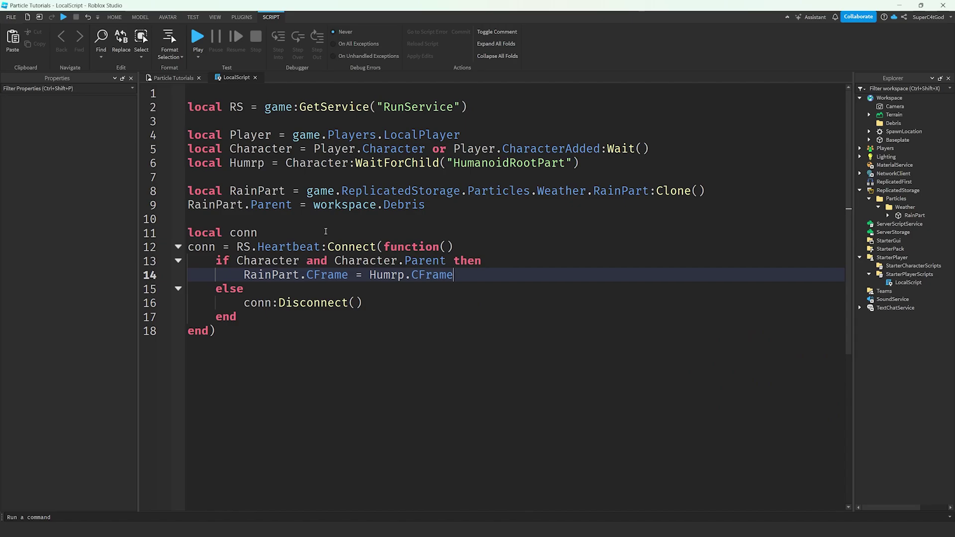
left_click(198, 38)
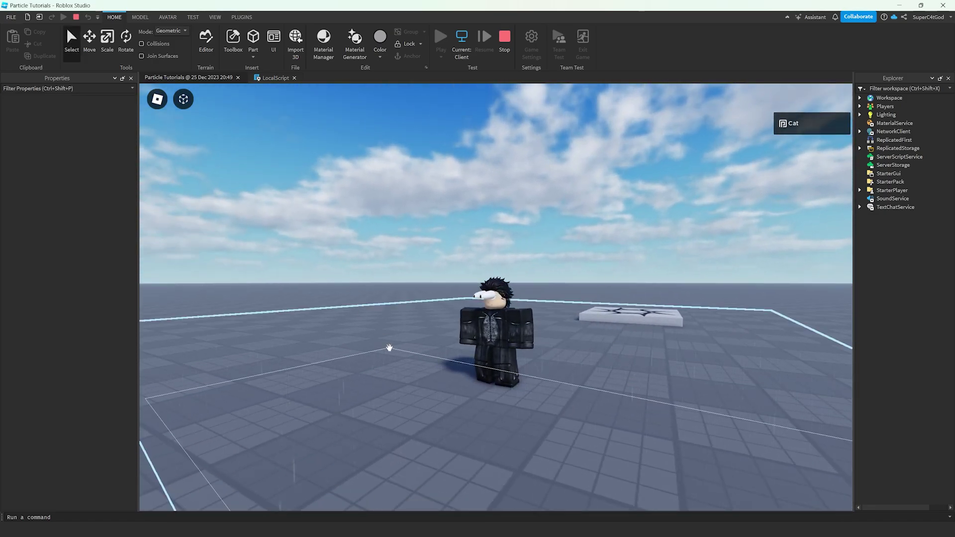
left_click(396, 365)
right_click_drag(402, 365, 544, 338)
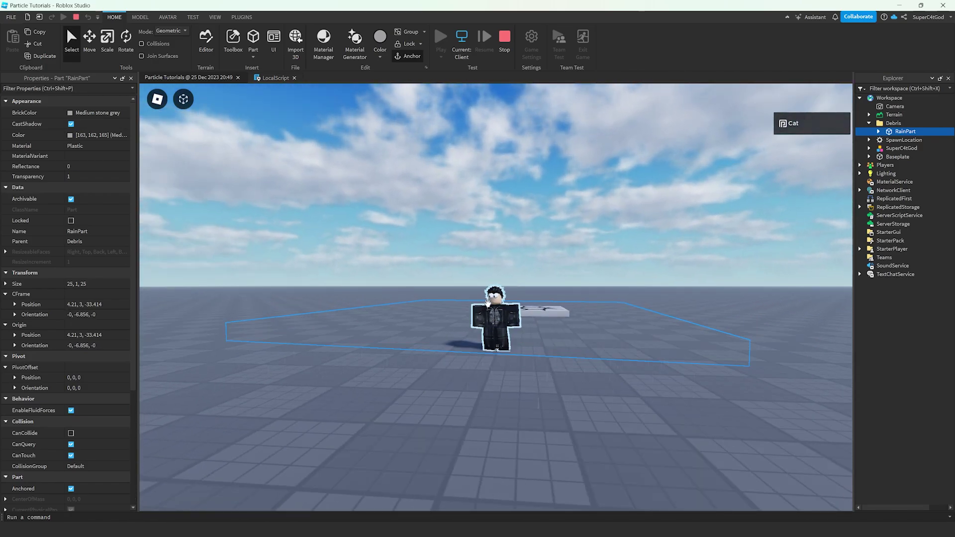
right_click_drag(487, 305, 485, 293)
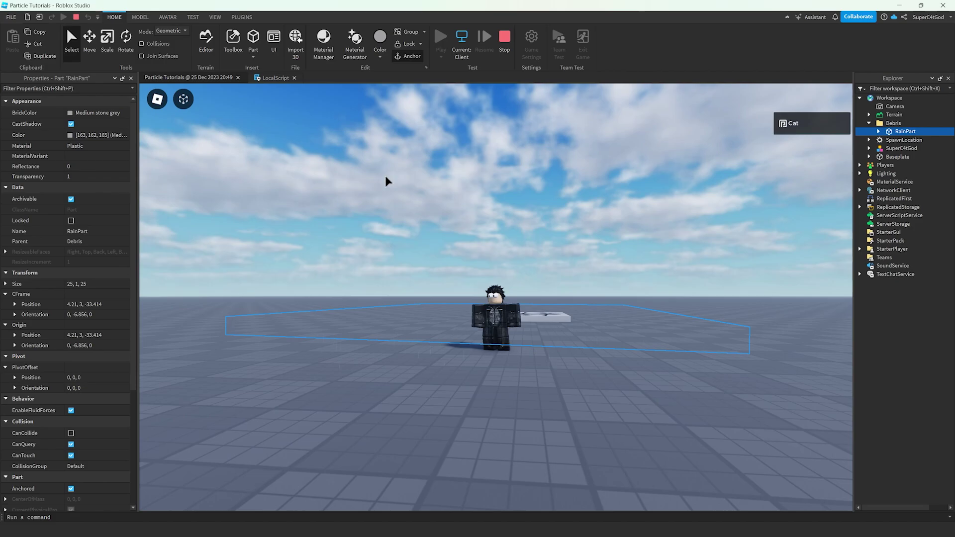
left_click(504, 40)
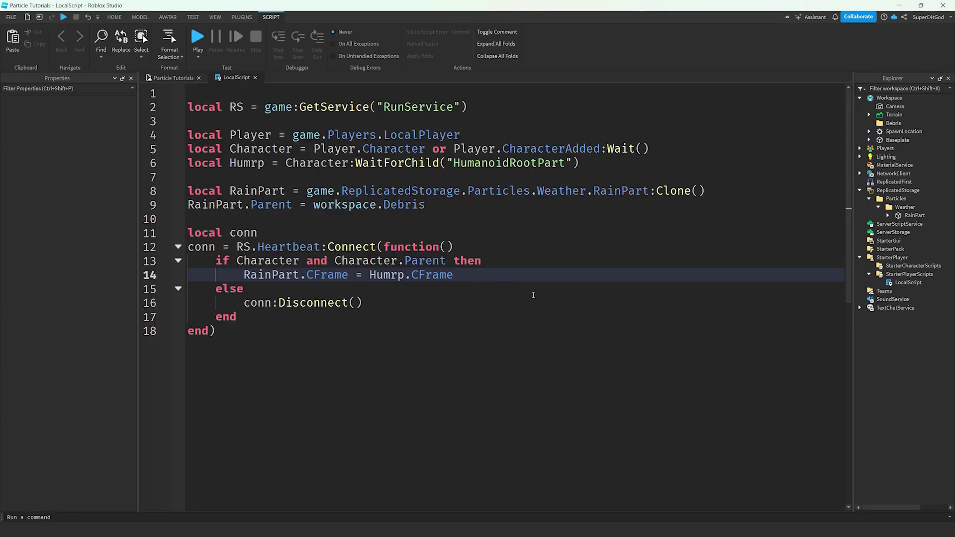
Step: Offset RainPart by CFrame.new(0,25,0) above the root part and playtest the rain
type("CF")
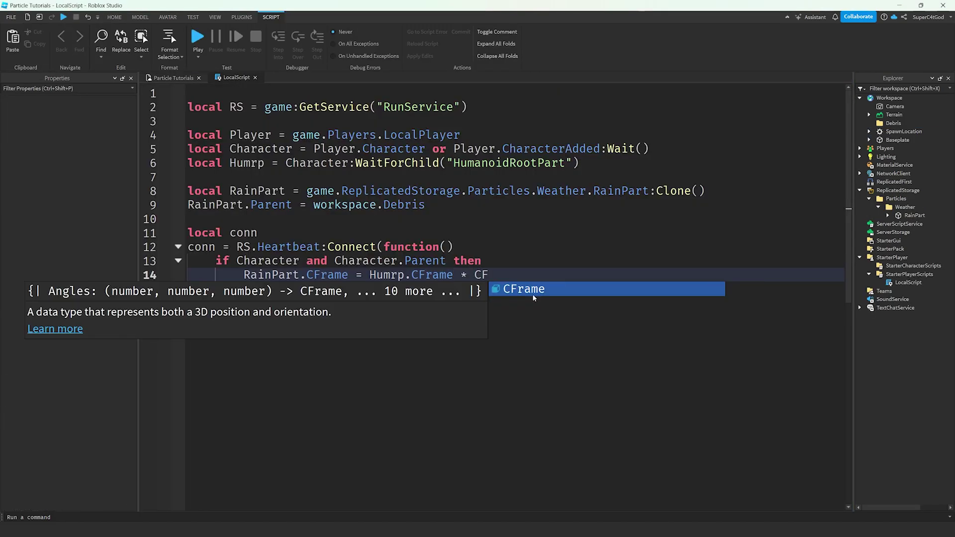
type("rame.new(0,25,0")
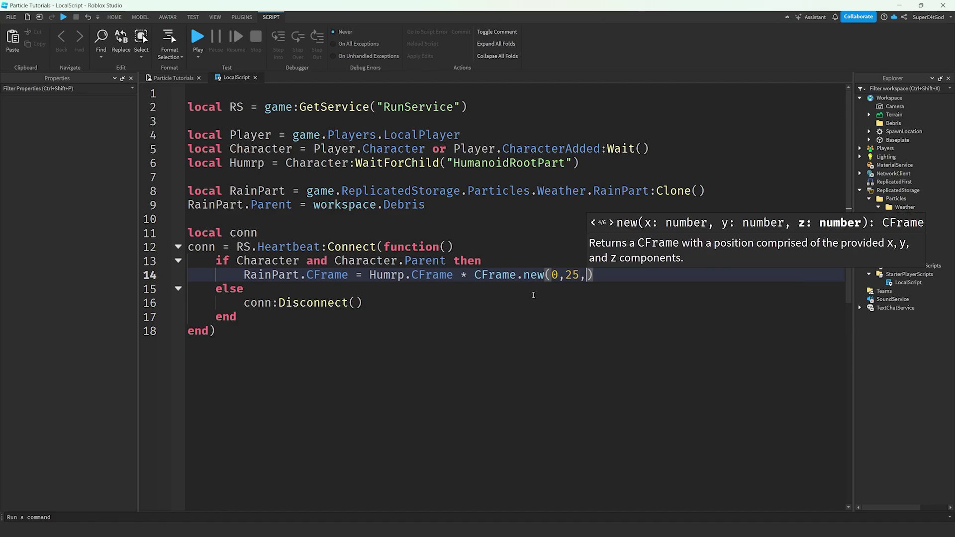
key("F5")
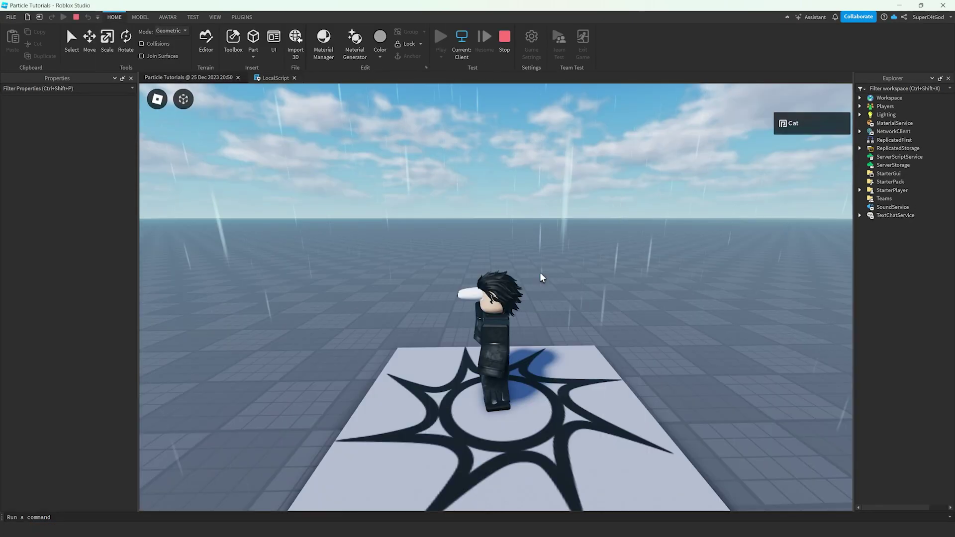
scroll(541, 273, "down", 2)
right_click_drag(540, 273, 541, 274)
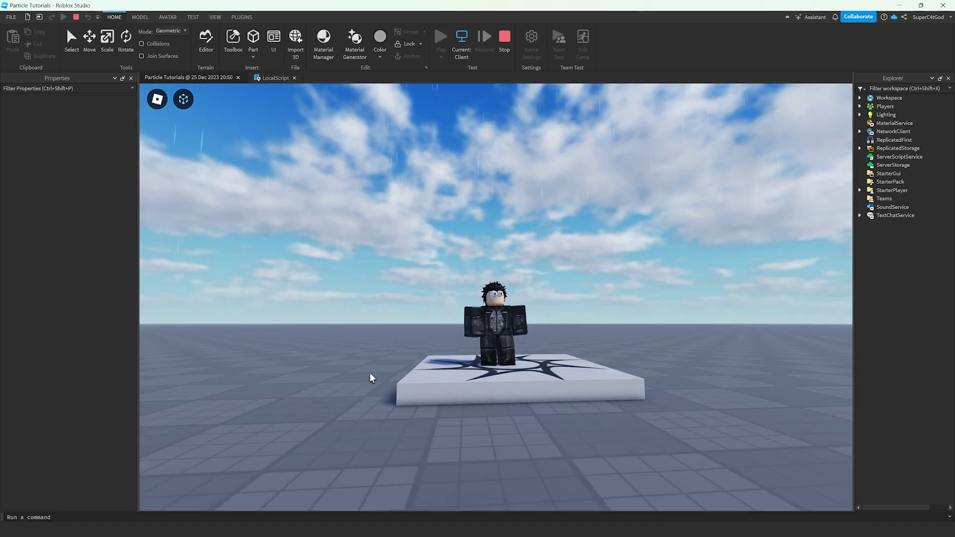
right_click_drag(524, 230, 526, 231)
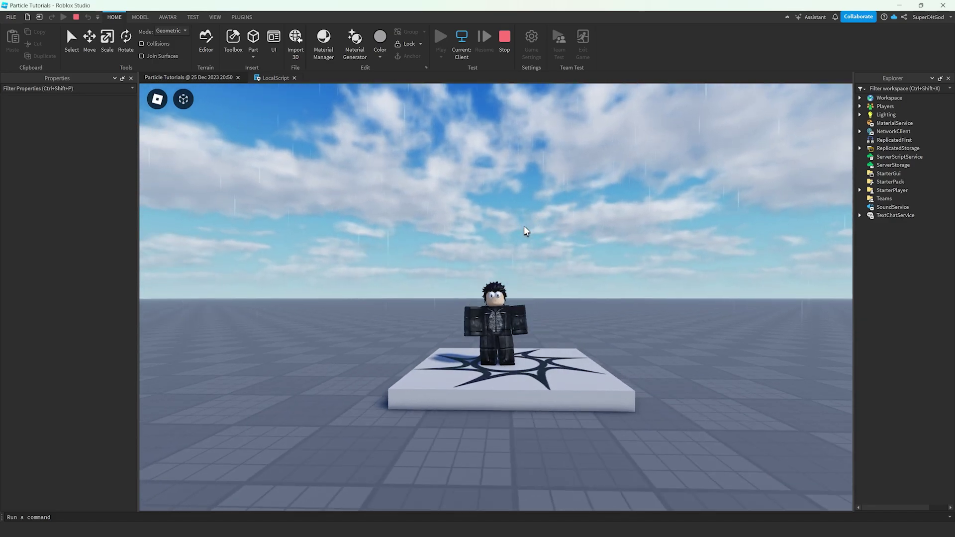
left_click(504, 39)
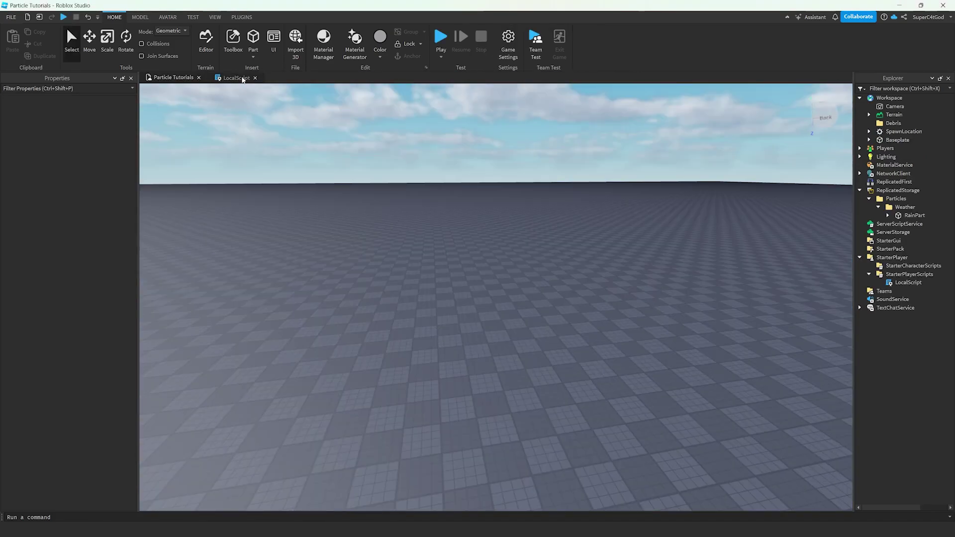
left_click(237, 78)
Step: Lower the offset to CFrame.new(0,20,0) and playtest the falling rain again
type("0,20,0)")
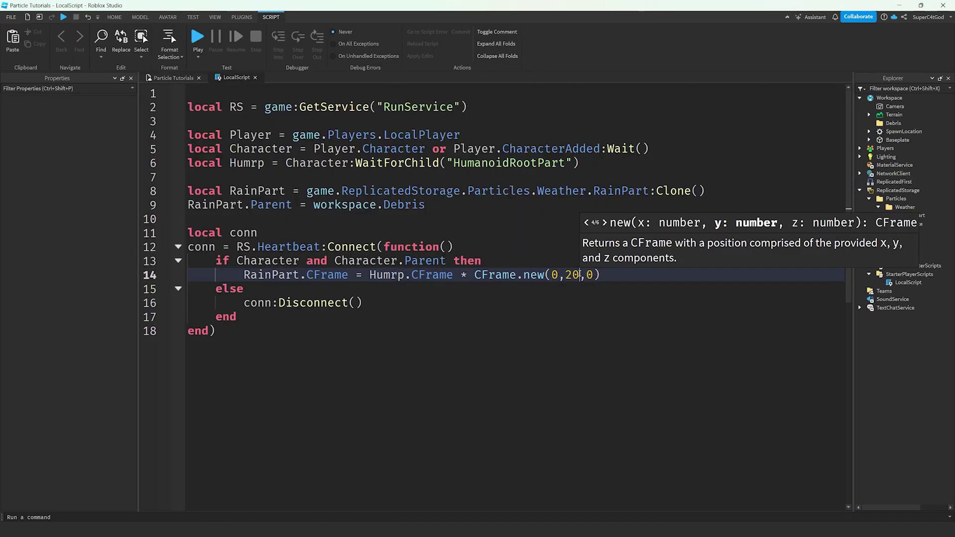
key("F5")
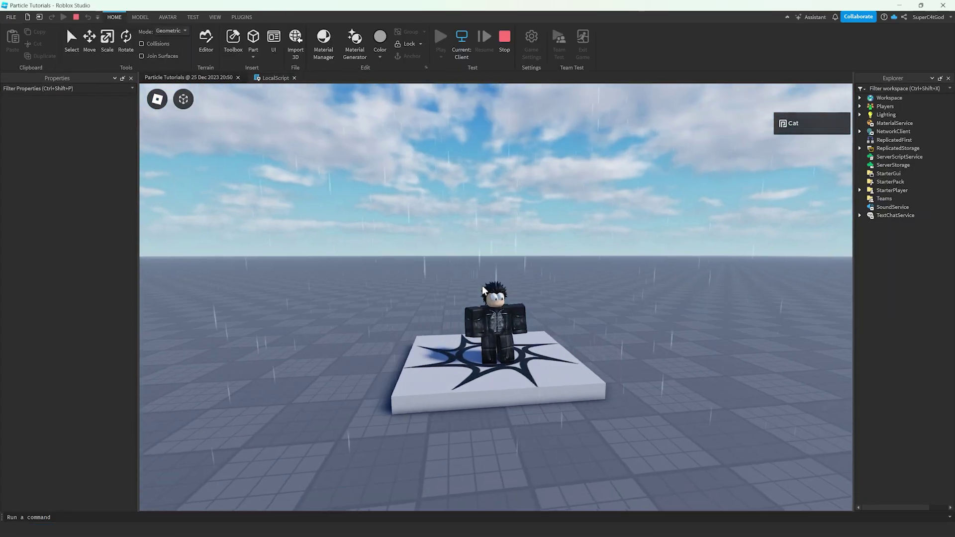
right_click_drag(483, 287, 481, 290)
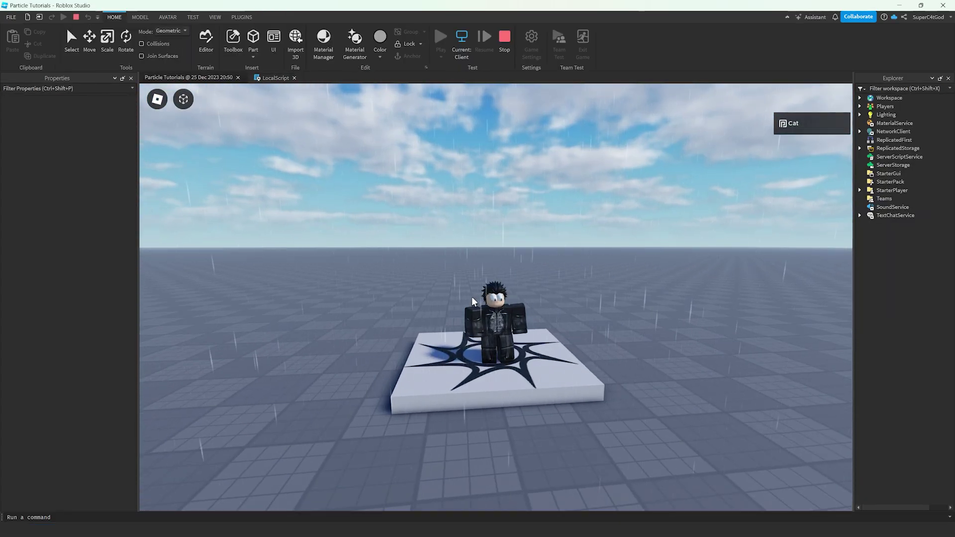
left_click(504, 40)
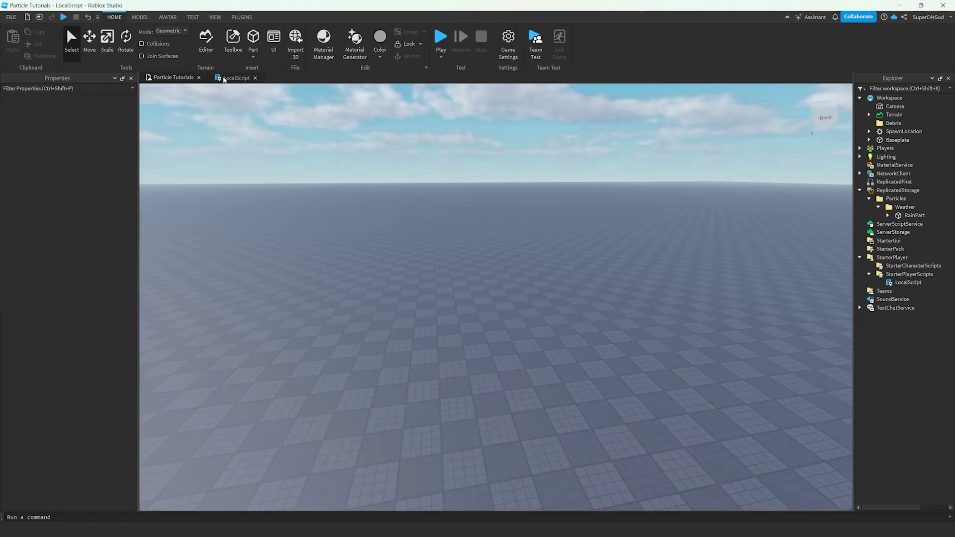
left_click(224, 79)
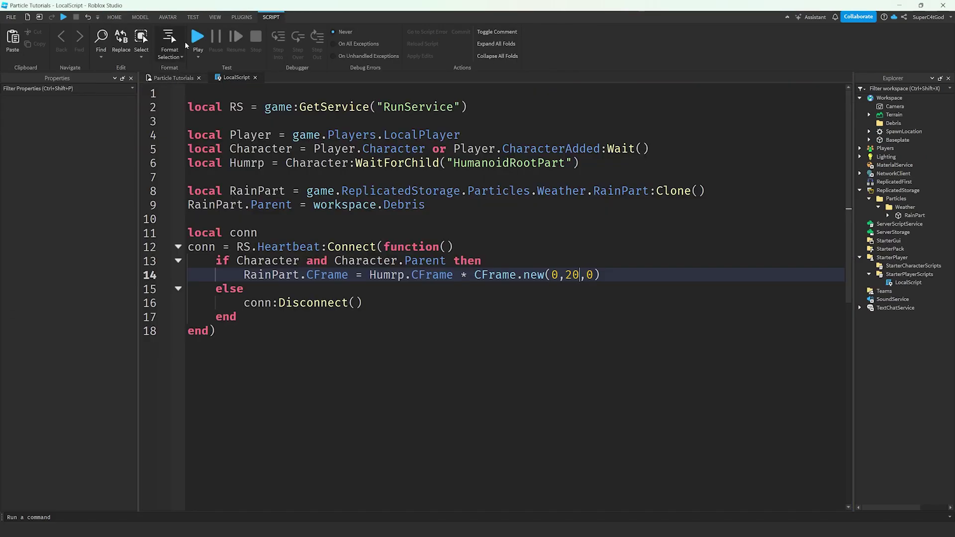
Step: Start a play-test and run the character around with WASD through the falling rain
left_click(197, 40)
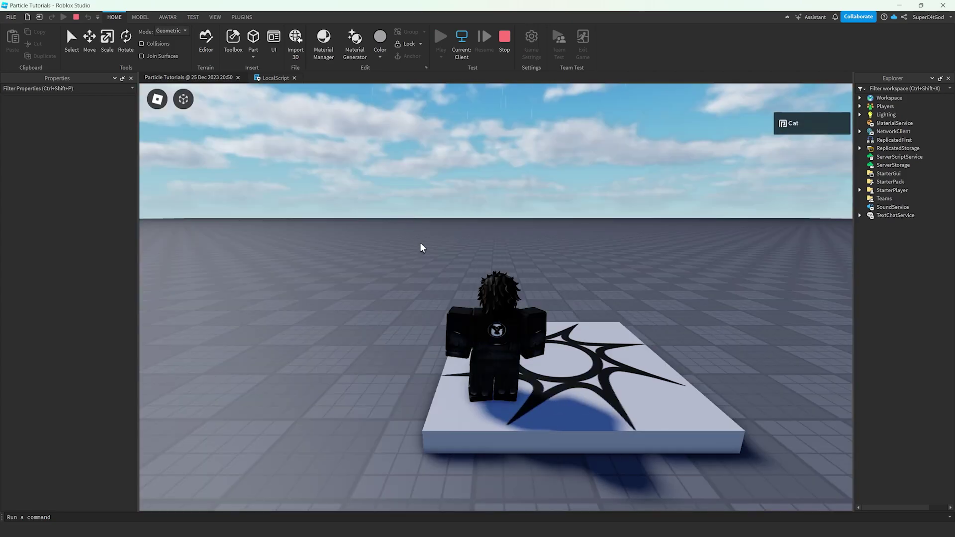
right_click_drag(428, 253, 428, 253)
key("a")
scroll(429, 253, "down", 1)
key("a")
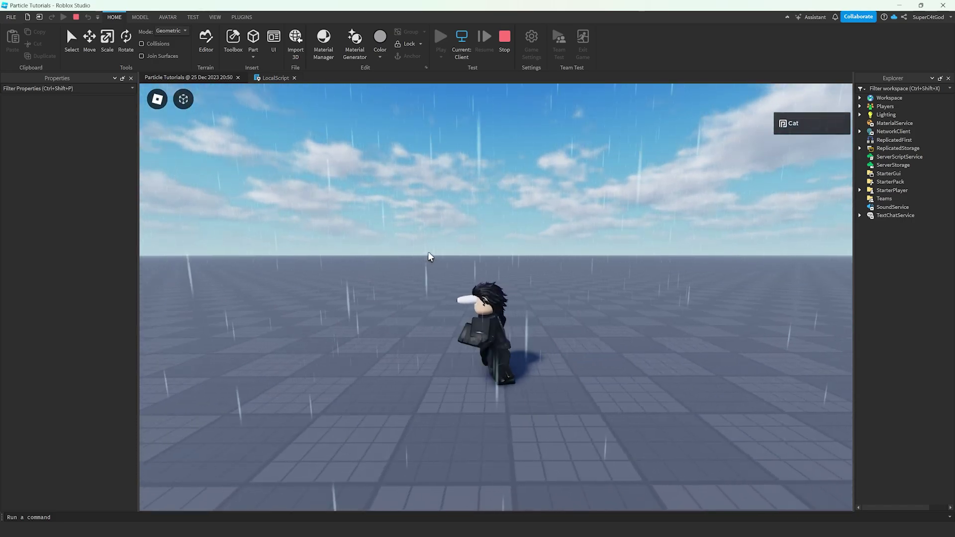
key("a")
key("d")
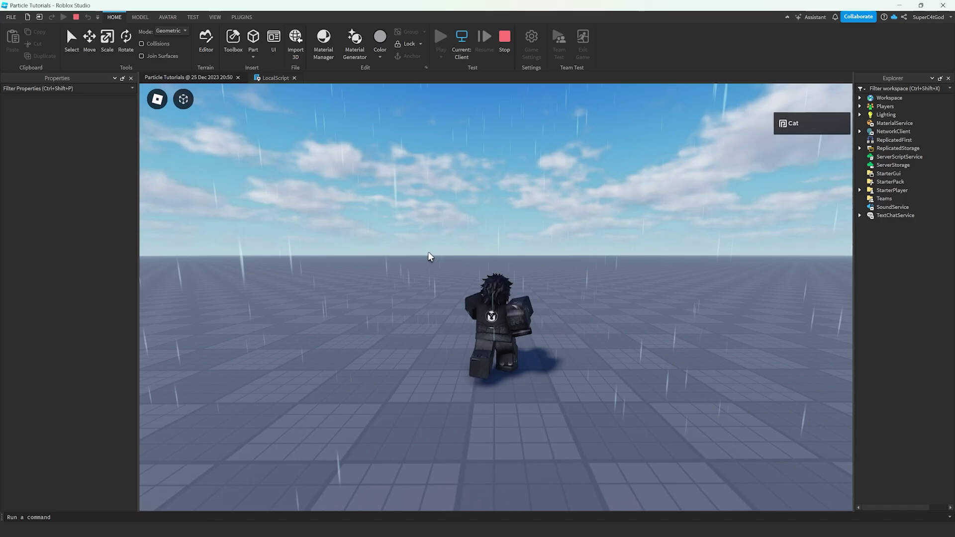
key("a")
key("d")
key("a")
key("s")
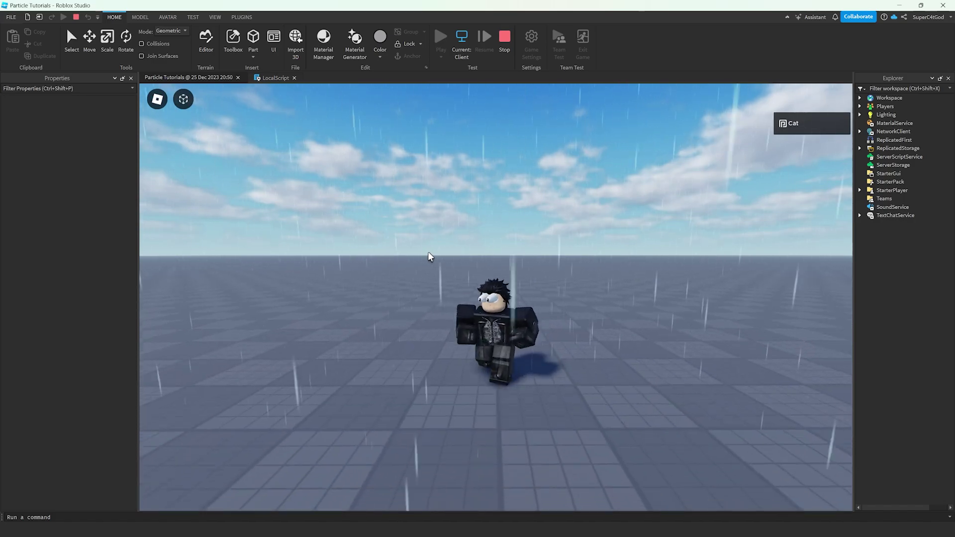
key("w")
key("a")
key("s")
scroll(431, 257, "down", 3)
key("a")
right_click_drag(431, 257, 429, 257)
key("s")
Step: Select the cloned RainPart to watch it follow the running character, then stop and return to the script
left_click(492, 117)
right_click_drag(495, 181, 494, 179)
key("shift")
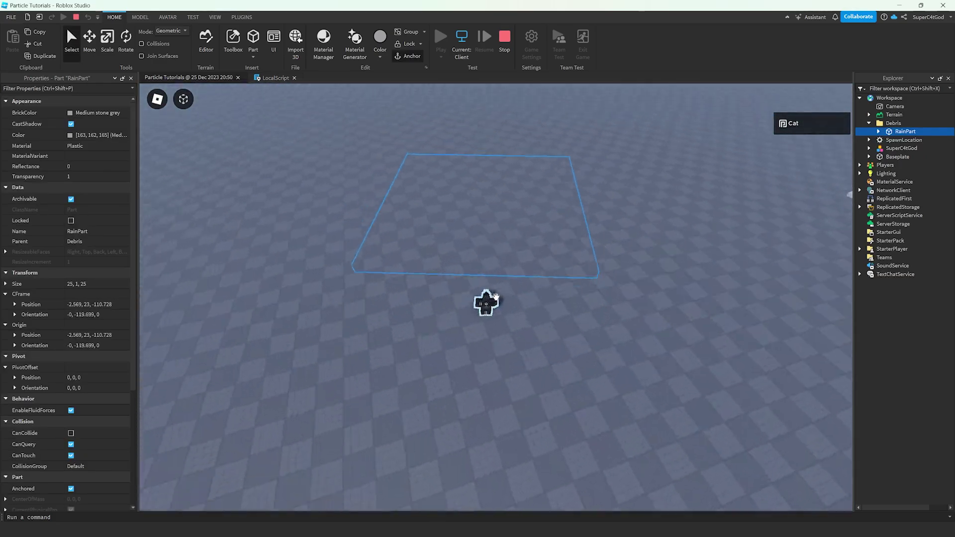
key("shift")
scroll(562, 326, "up", 6)
right_click_drag(563, 327, 562, 327)
key("a")
key("w")
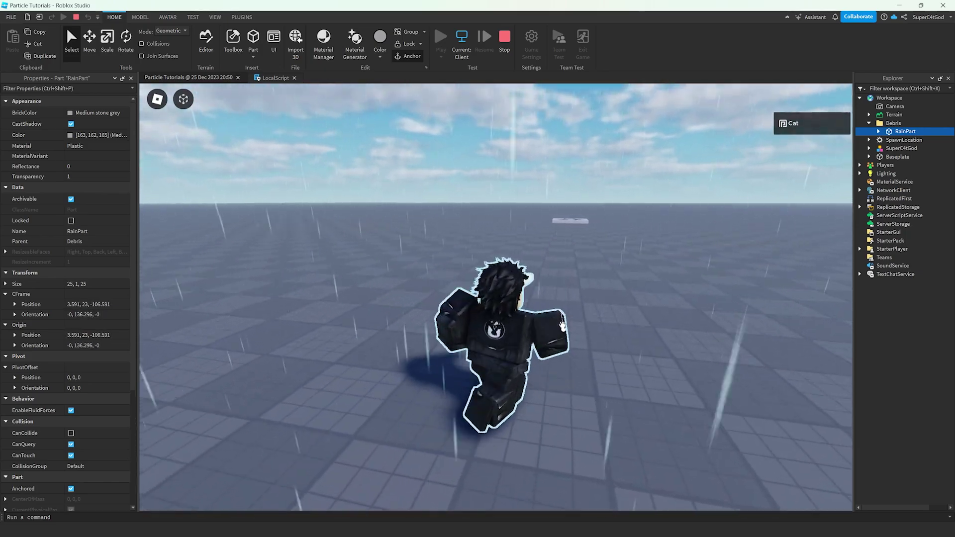
key("d")
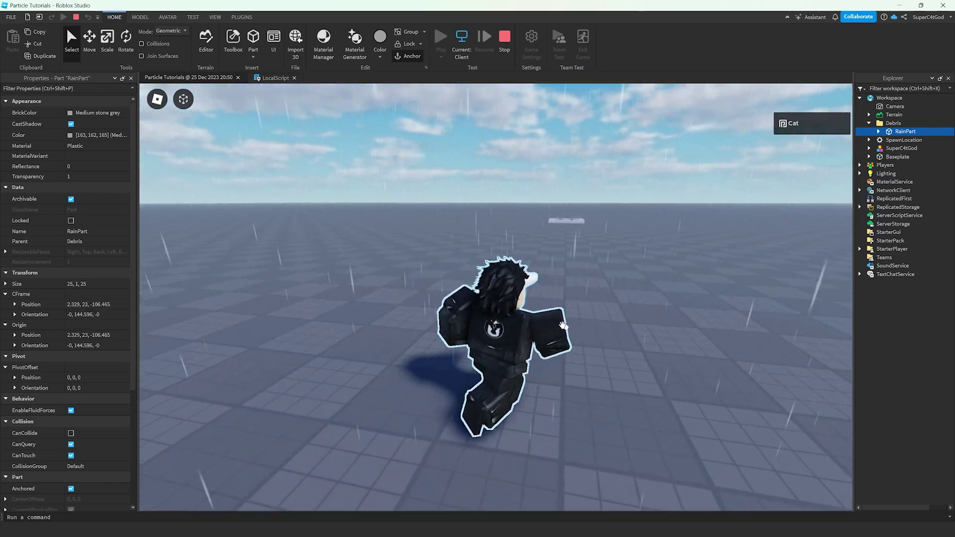
left_click(635, 313)
key("a")
left_click(505, 42)
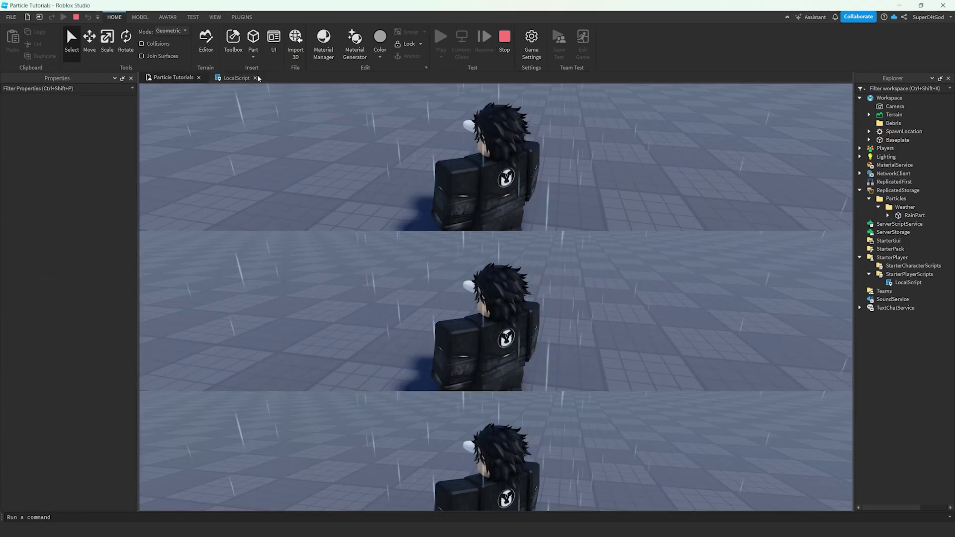
left_click(230, 77)
Step: Rewrite line 14 as RainPart.CFrame = CFrame.new(Humrp.Position), dropping the orientation argument and *CFrame.new(0,25,0) offset
left_click_drag(370, 277, 603, 275)
type("C")
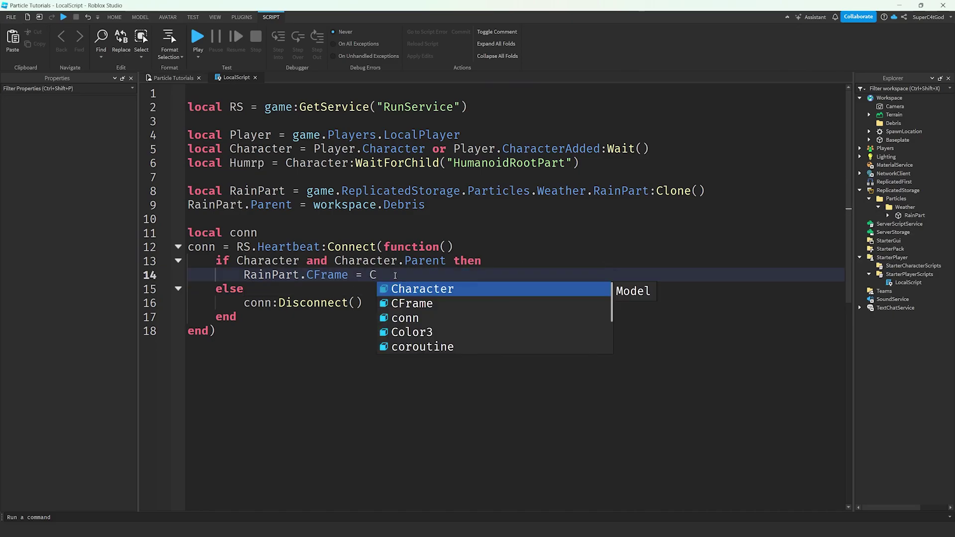
type("Frame.new(")
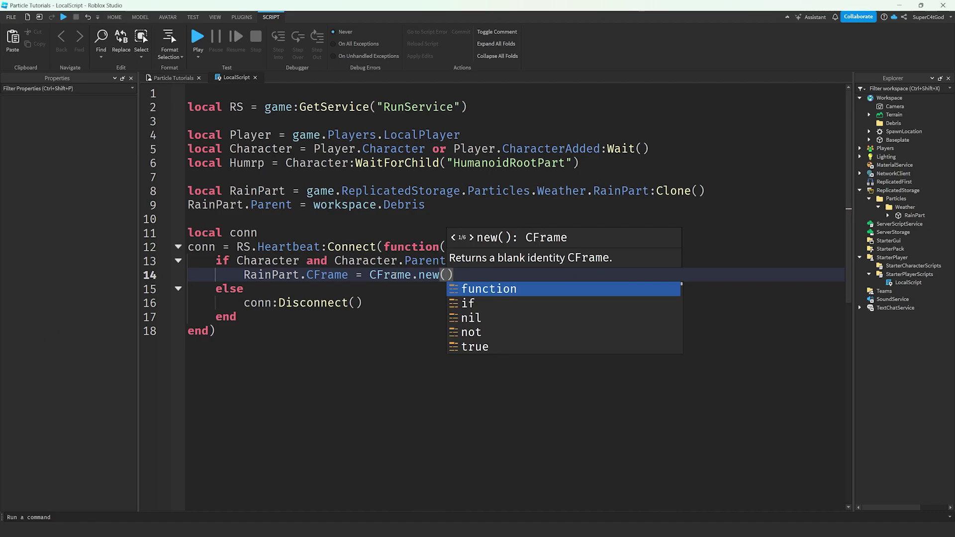
type("position,")
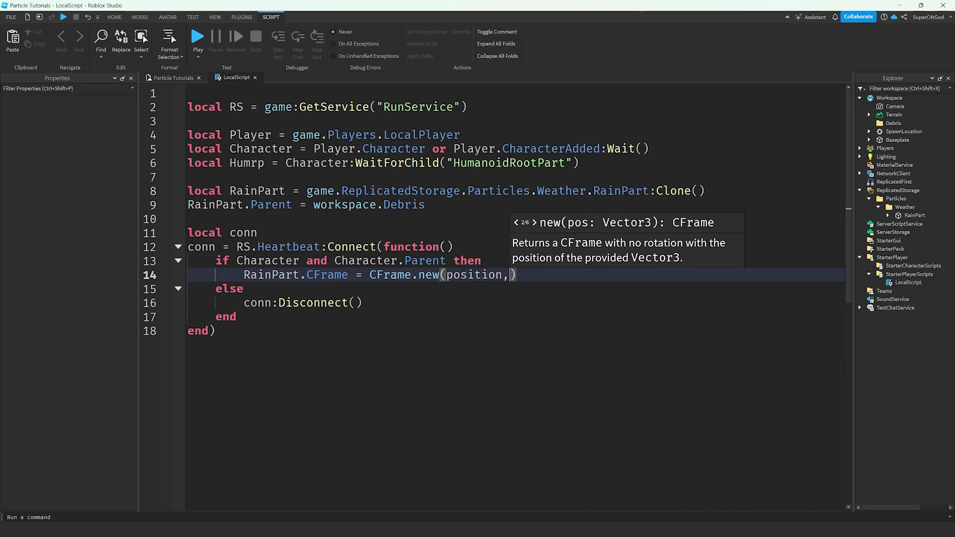
type("orientation")
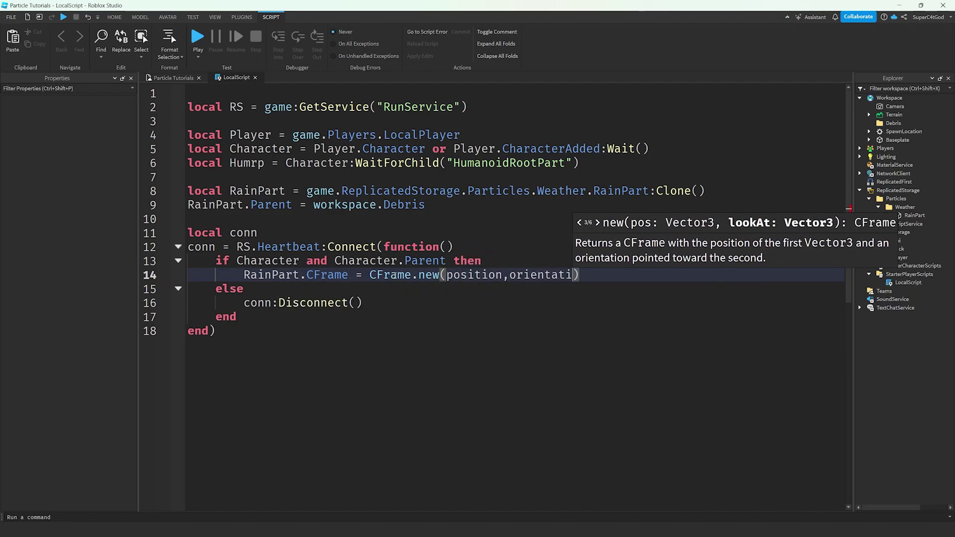
double_click(566, 275)
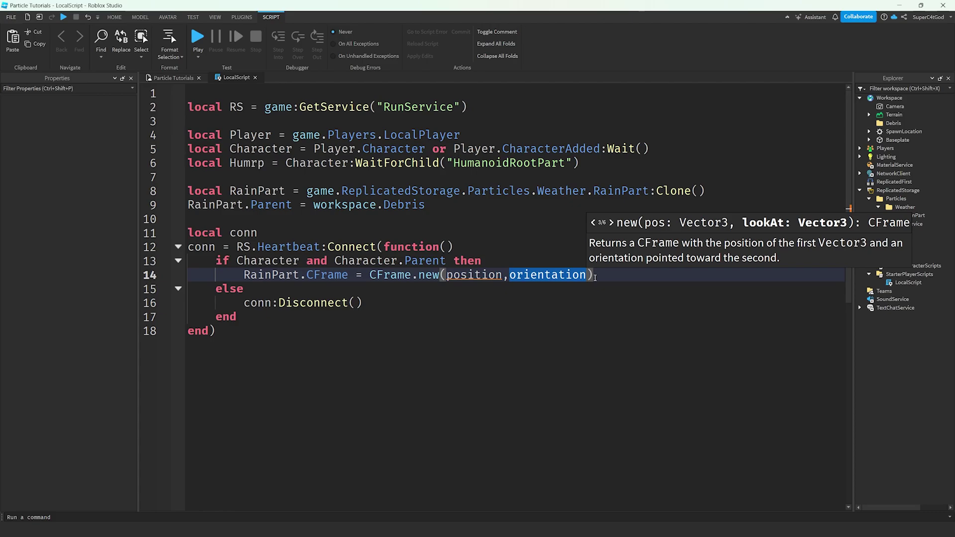
key("BackSpace")
key("BackSpace")
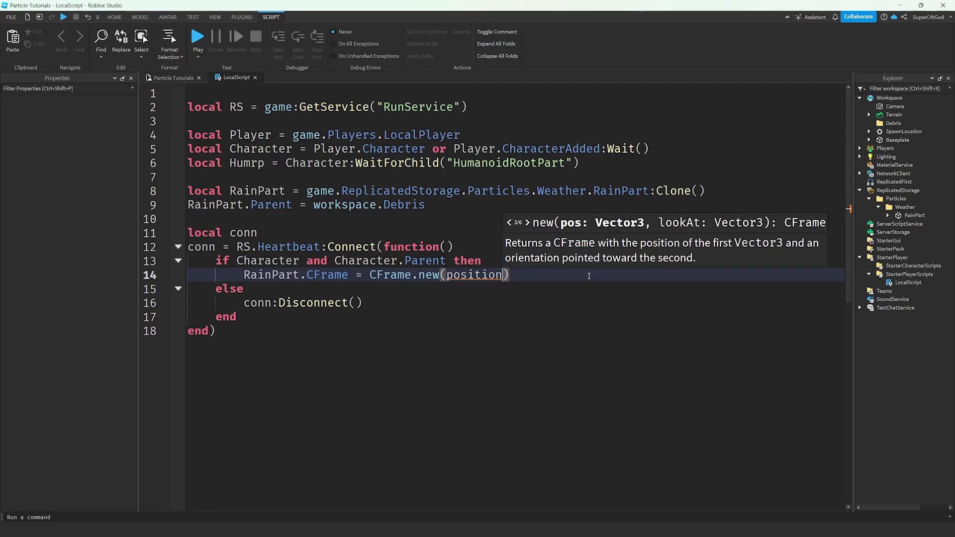
left_click(522, 271)
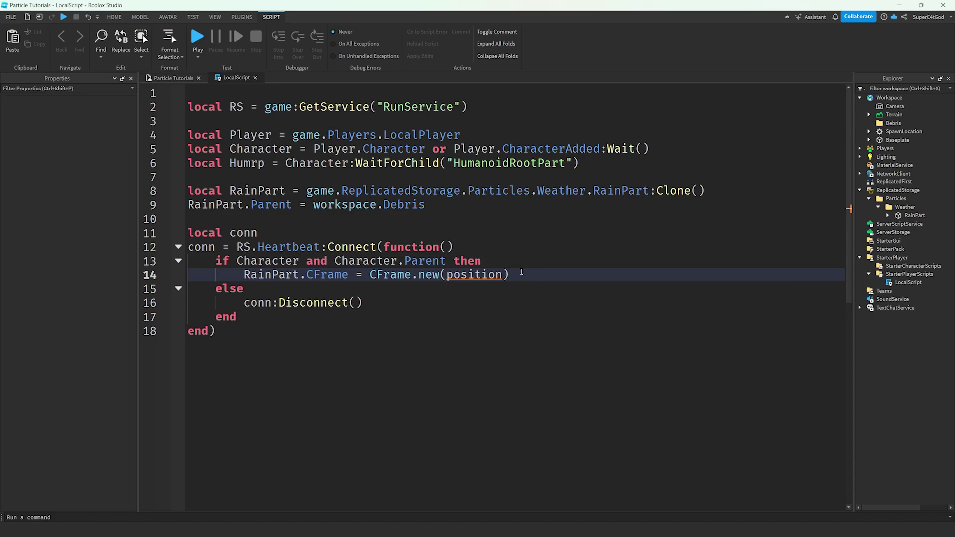
double_click(463, 275)
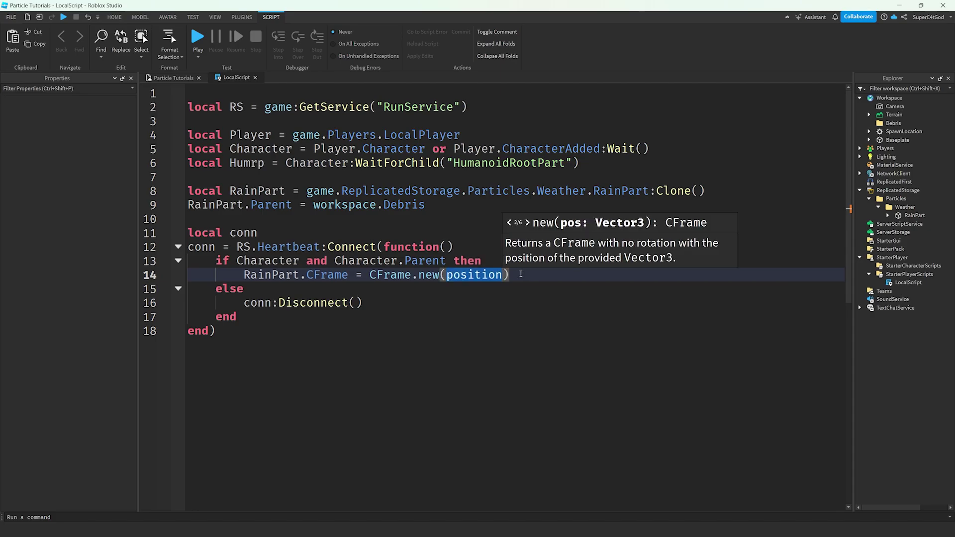
type("Humrp.Posi")
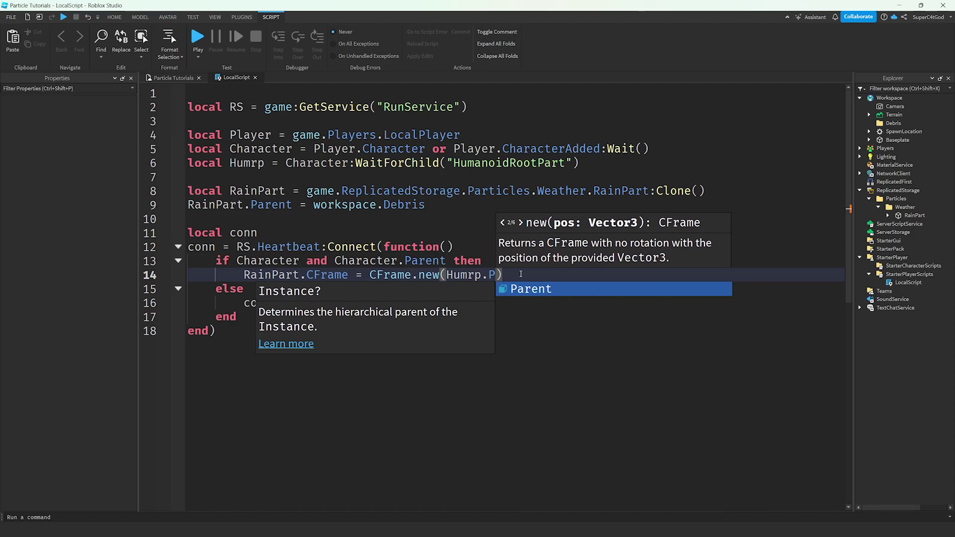
type("tioo")
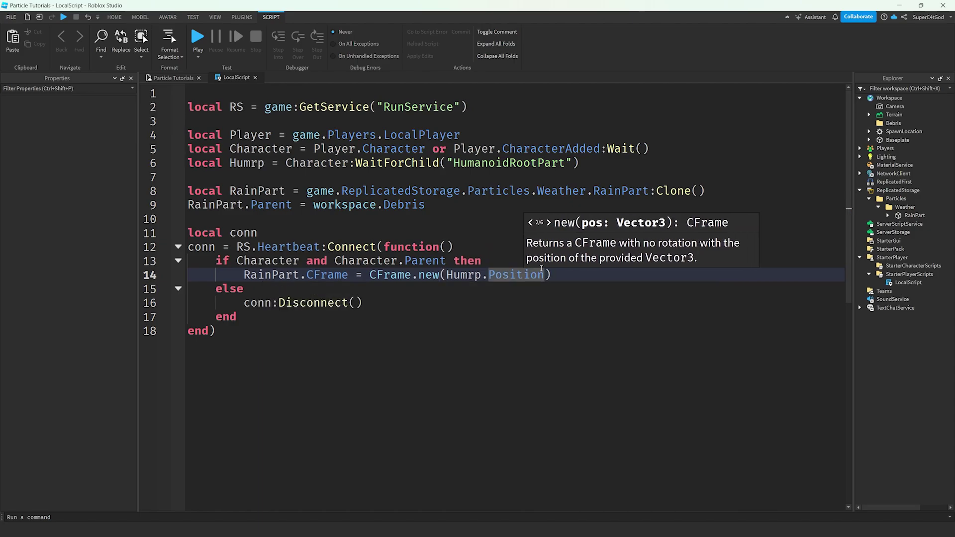
left_click(561, 274)
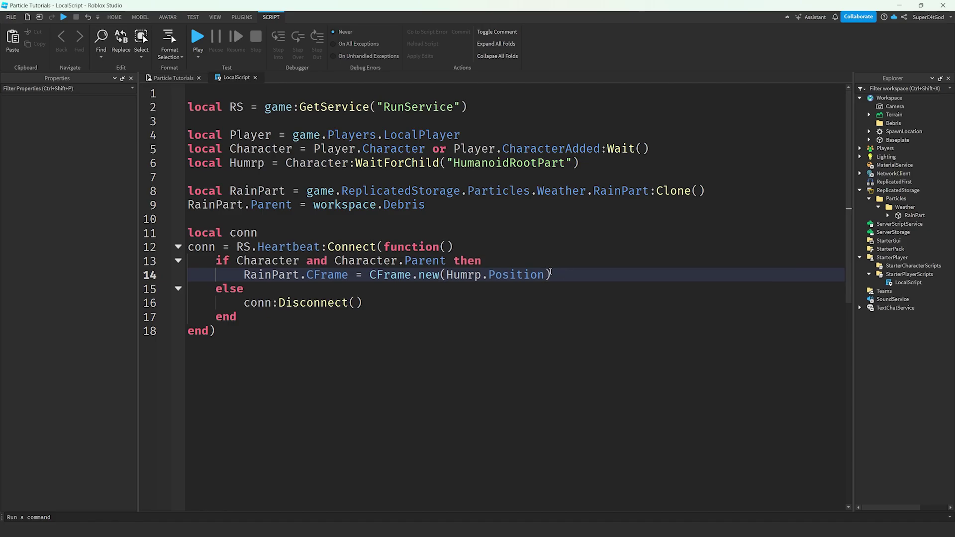
type("*CFrame.new(")
type("0,25,0")
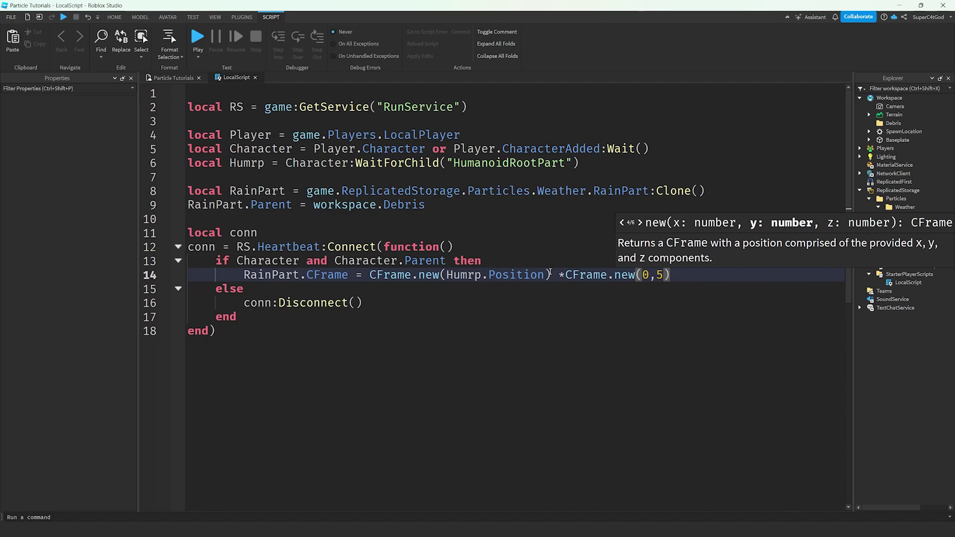
left_click_drag(551, 274, 693, 275)
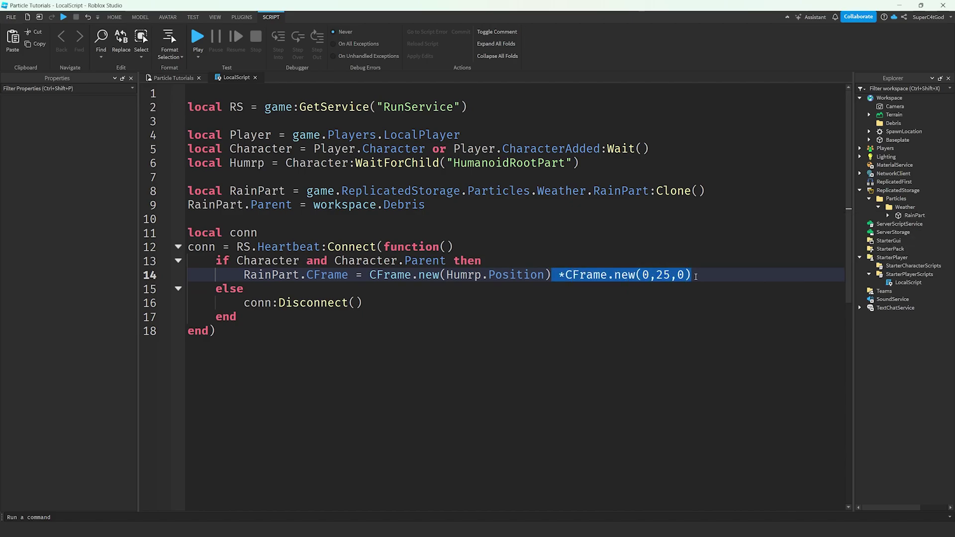
key("BackSpace")
Step: Add +Vector3.new(0,25,0) after Humrp.Position on line 14 and review the offset arguments
left_click(543, 273)
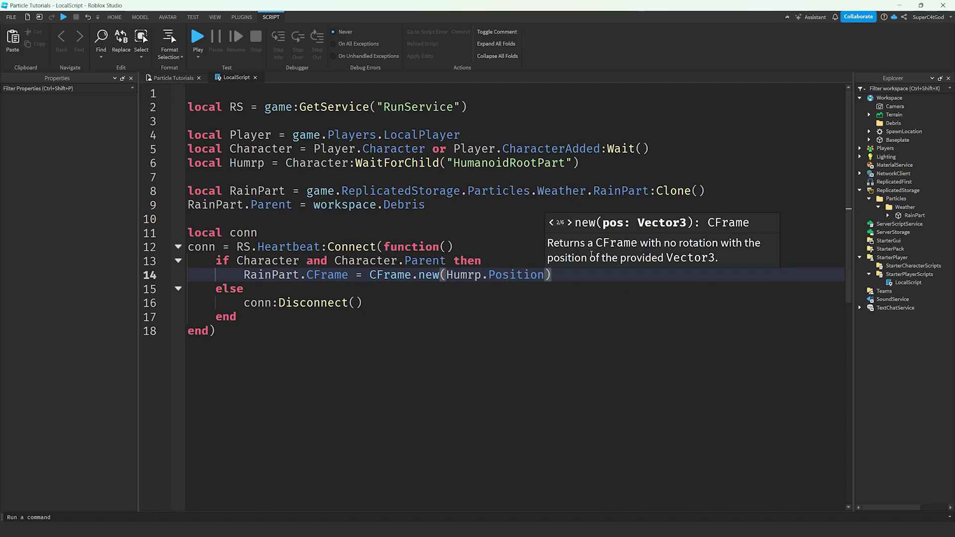
type("+Vector")
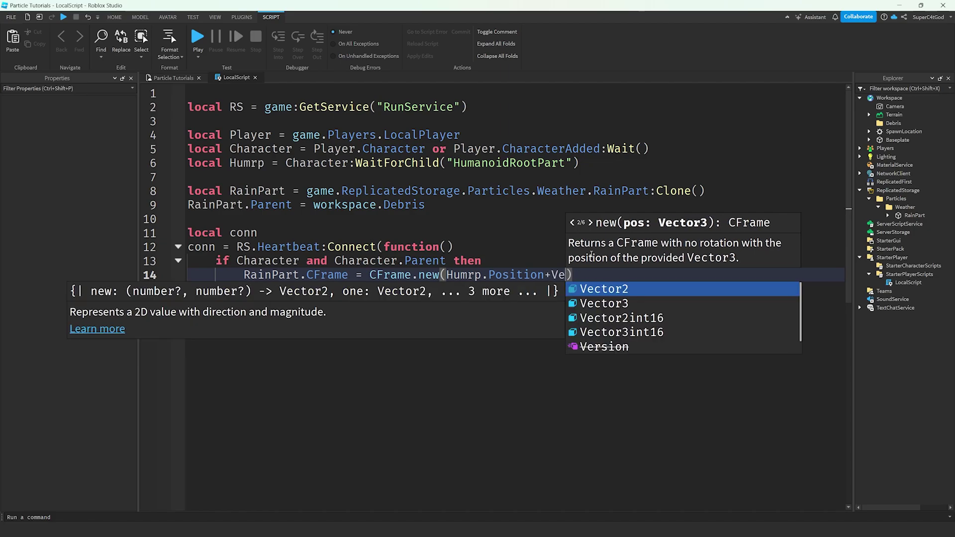
type("3.new(0,25,0")
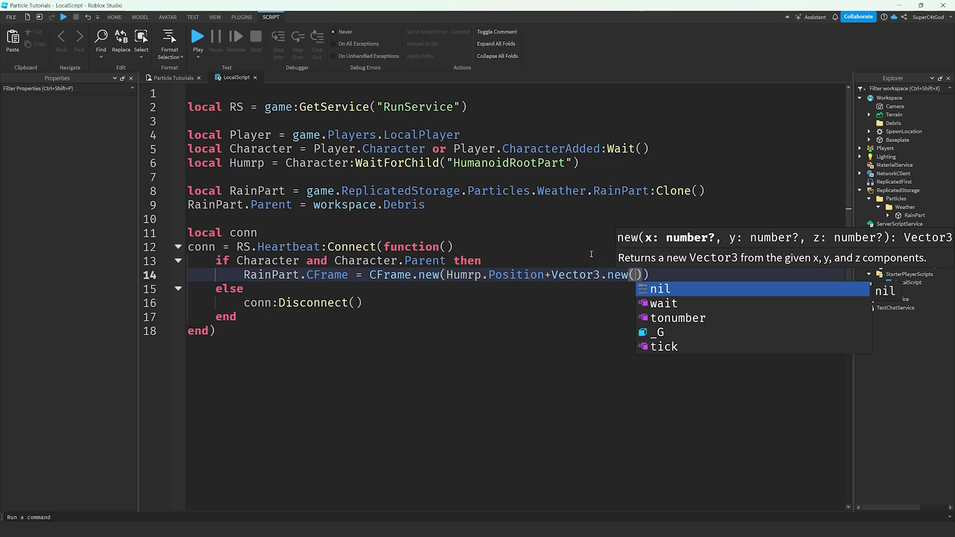
type(")")
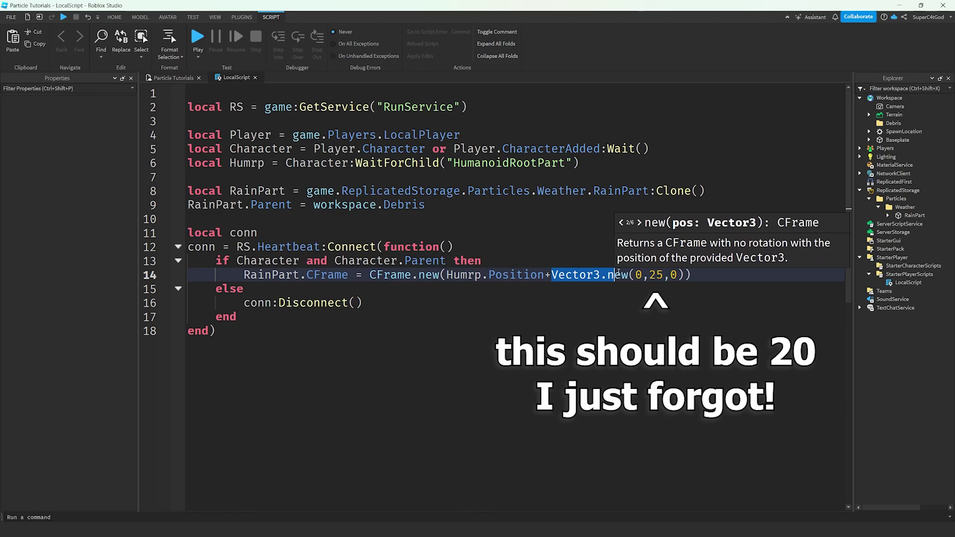
left_click_drag(447, 275, 686, 275)
left_click_drag(573, 275, 614, 275)
left_click(594, 275)
left_click(656, 271)
left_click(678, 270)
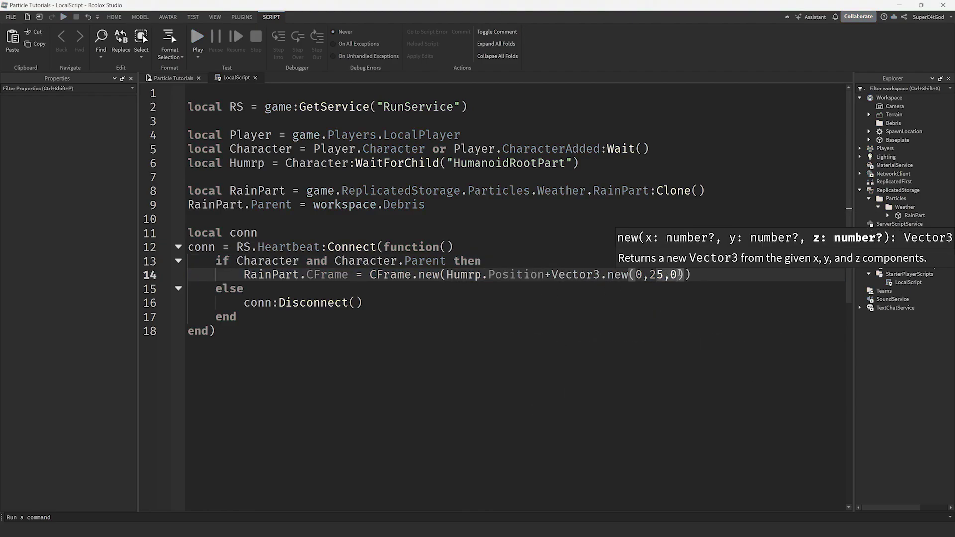
left_click(714, 270)
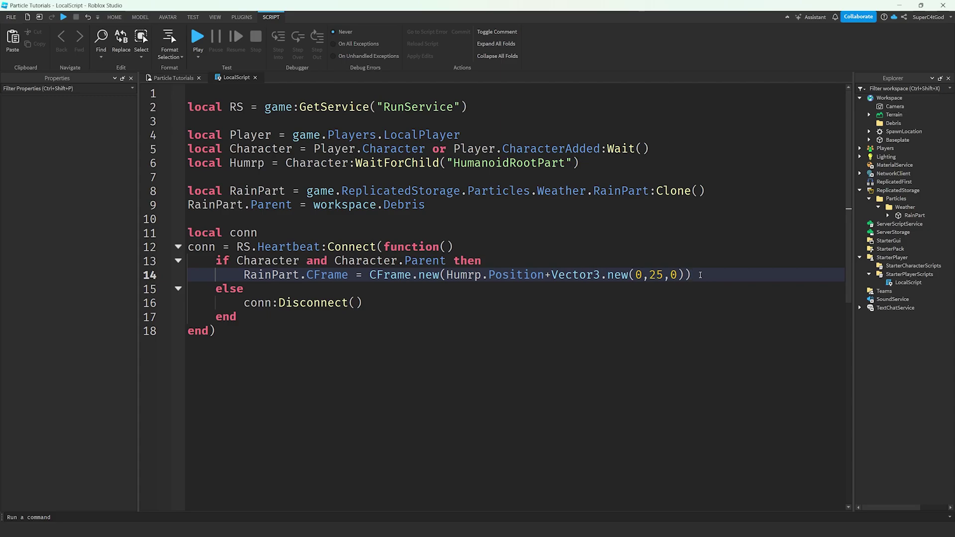
left_click_drag(446, 275, 685, 276)
left_click(717, 273)
Step: Start a play test and walk the character off the spawn platform
left_click(197, 38)
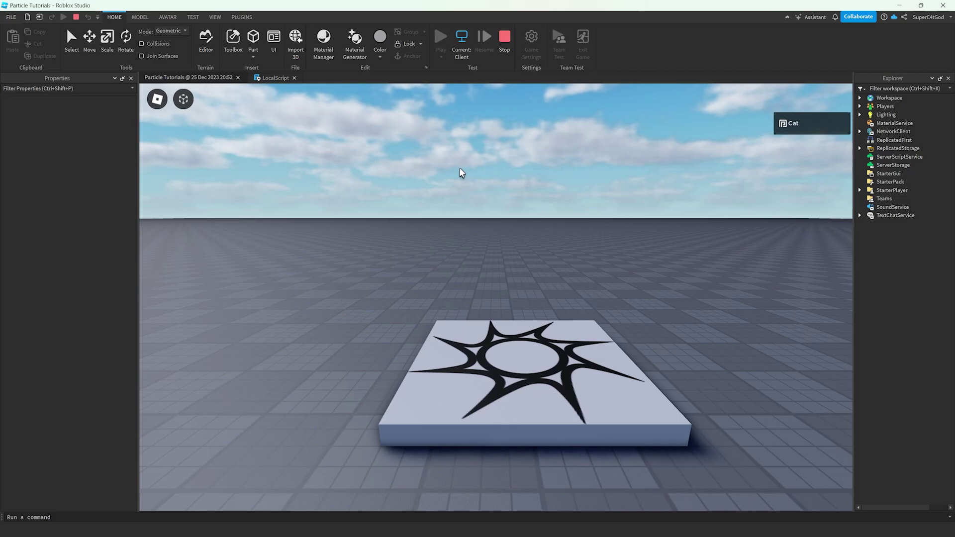
key("a")
right_click_drag(495, 220, 496, 224)
key("s")
key("d")
key("s")
scroll(496, 224, "up", 2)
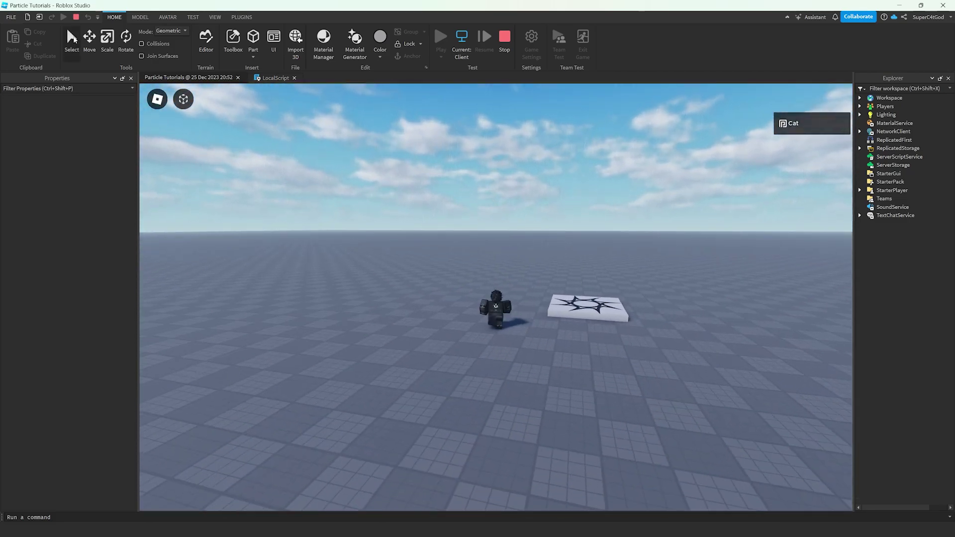
Step: With the Select tool, pick the RainPart hovering overhead and watch it follow the running character
left_click(73, 39)
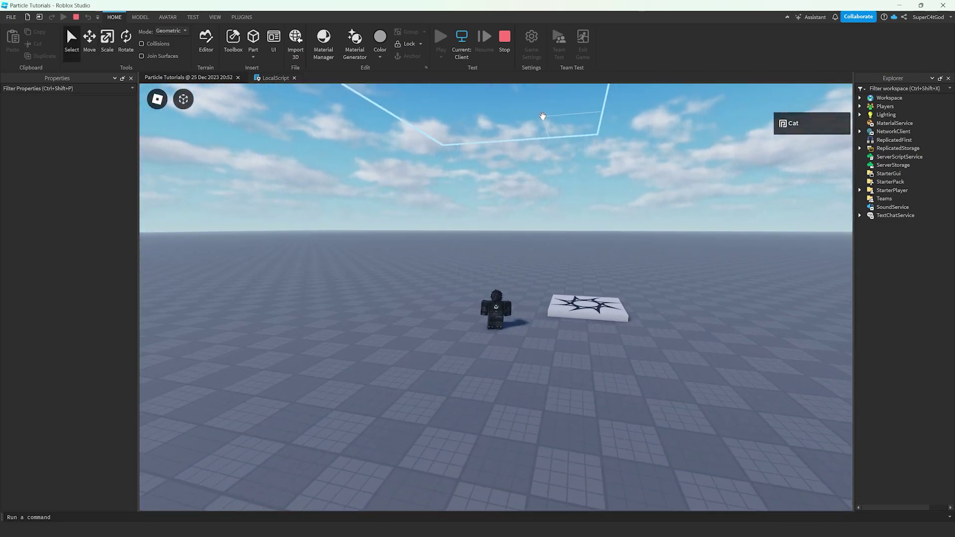
left_click(545, 117)
right_click_drag(599, 179, 600, 183)
scroll(598, 179, "down", 3)
key("d")
scroll(599, 179, "up", 5)
key("a")
scroll(598, 178, "down", 3)
scroll(600, 183, "down", 3)
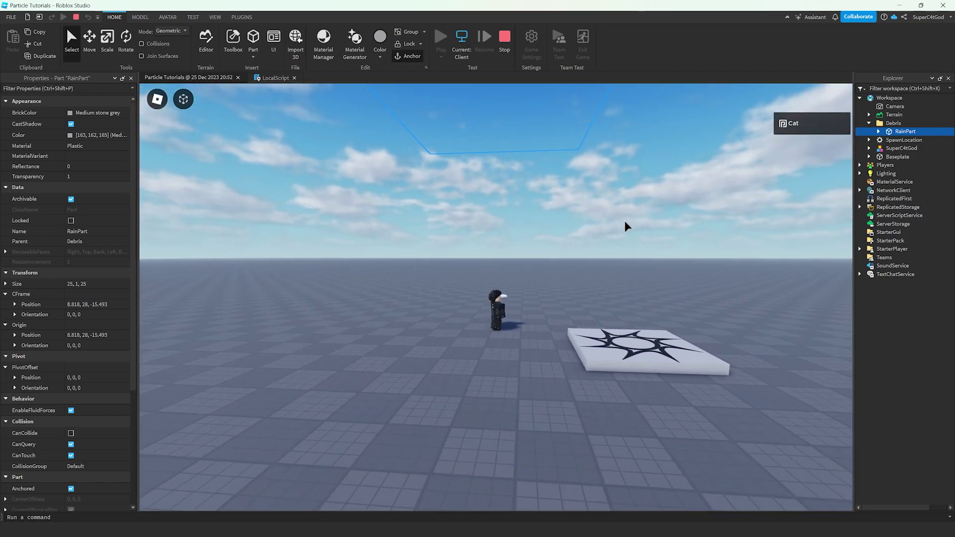
right_click_drag(624, 224, 622, 226)
Step: Set RainPart's Size to 50, 1, 50 and expand it to reveal its ParticleEmitter
left_click(89, 284)
type("50")
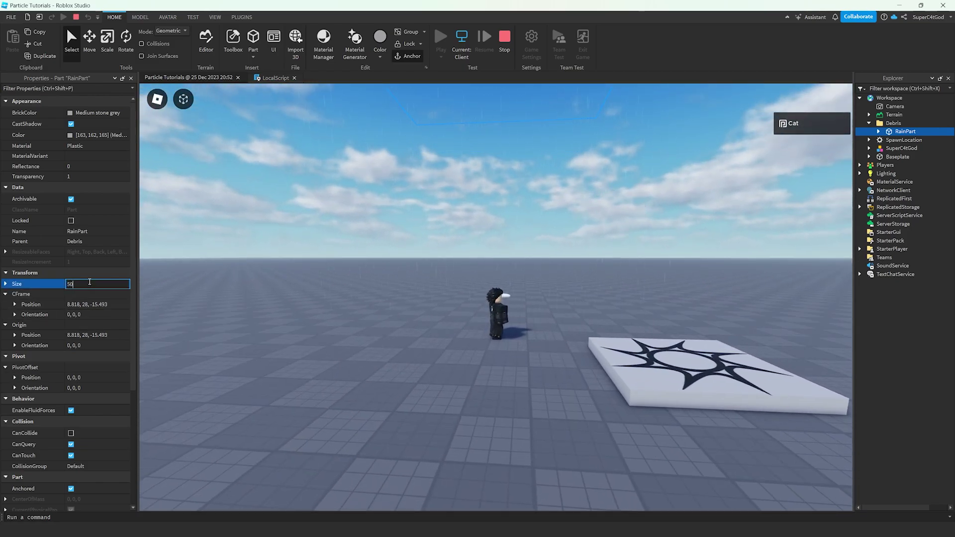
type(", 1, 50")
key("Return")
key("s")
right_click_drag(599, 220, 601, 223)
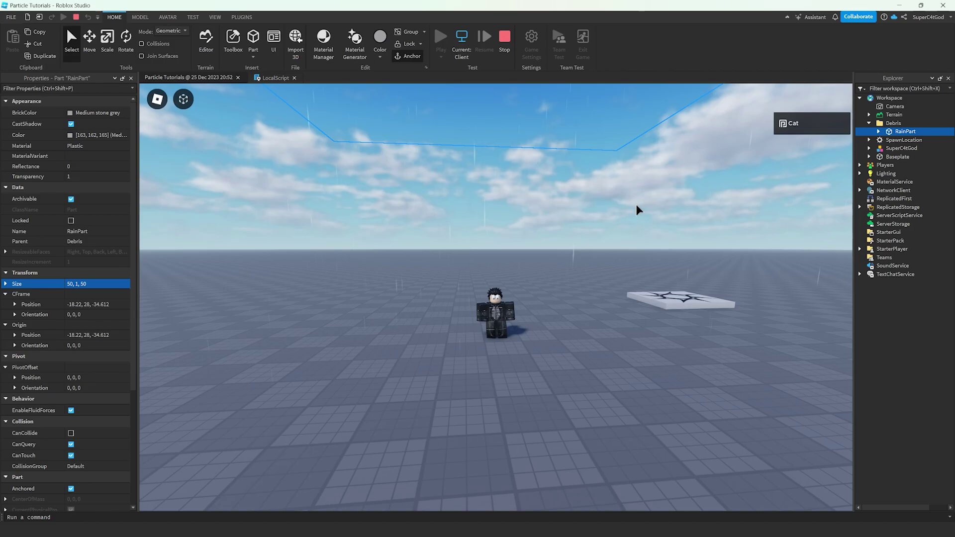
left_click(879, 132)
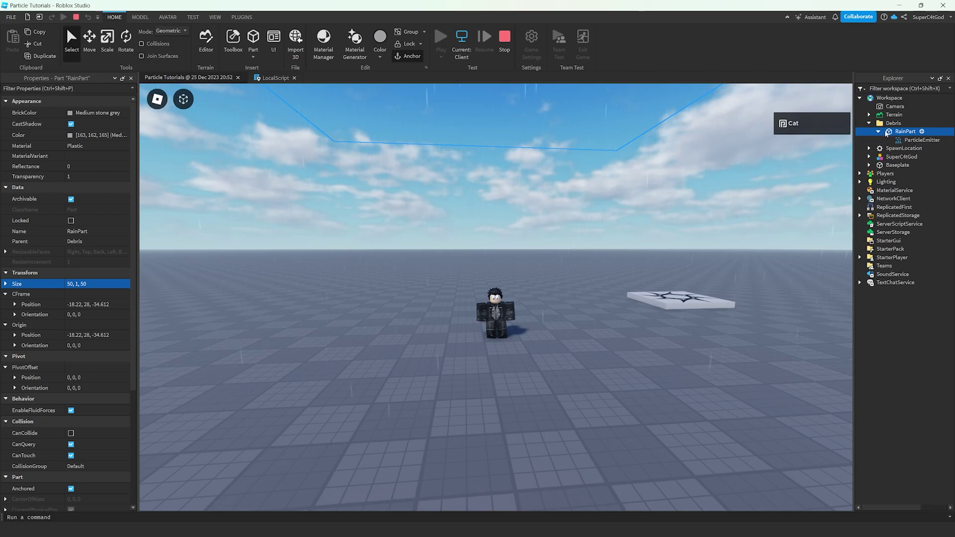
Step: Widen RainPart's Size to 150 studs across, entering 150,1,1 and then the enlarged value
left_click(117, 280)
type("25")
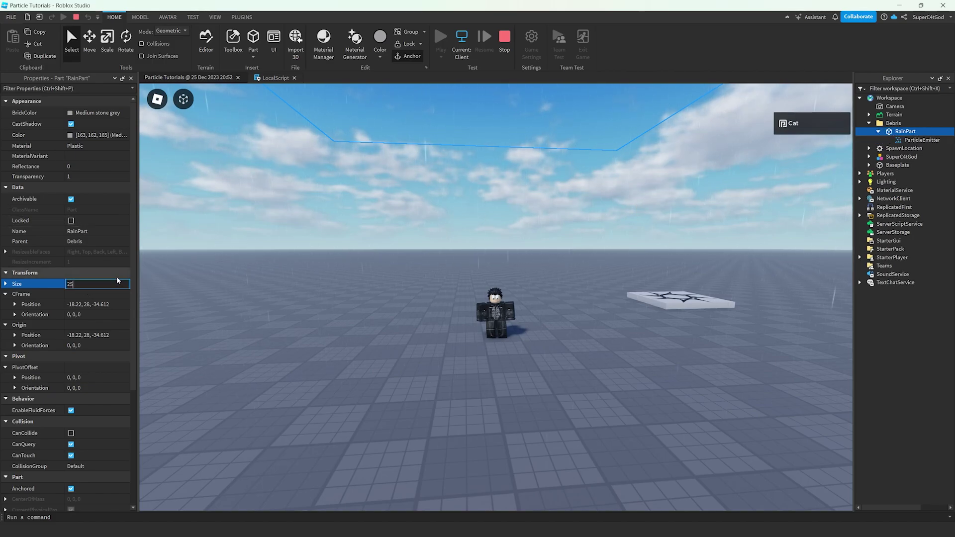
key("BackSpace")
key("BackSpace")
type("150,1,1")
key("Return")
left_click(110, 285)
type("500")
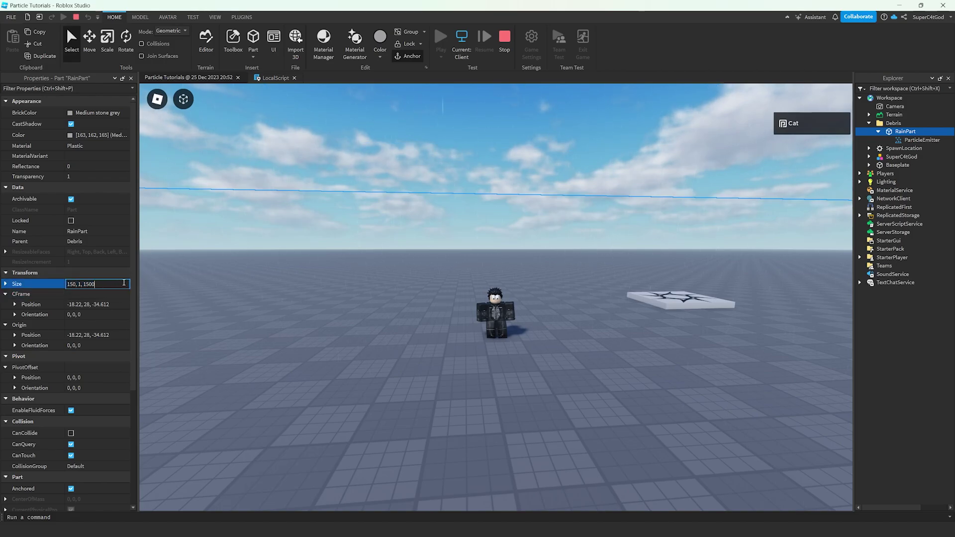
key("Return")
left_click(343, 254)
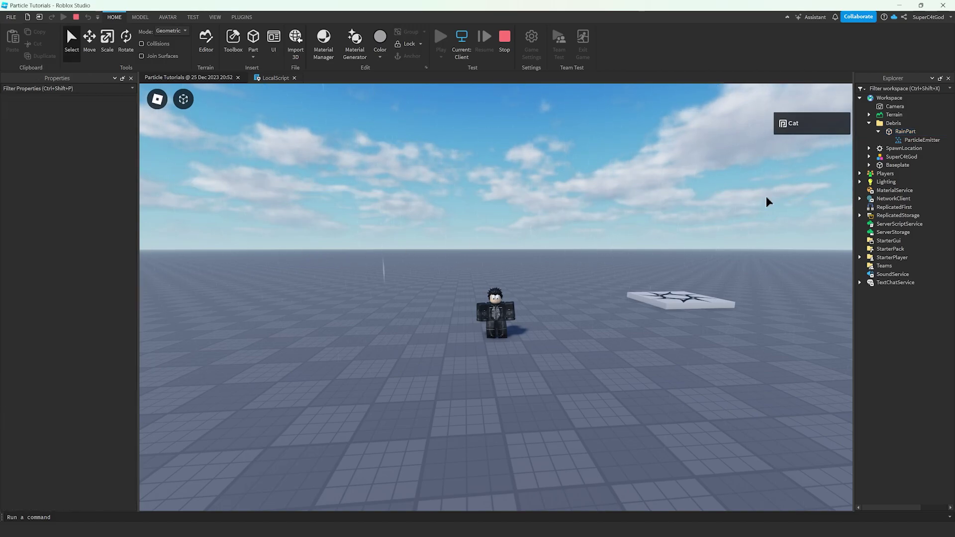
left_click(916, 142)
right_click_drag(653, 220, 640, 238)
key("ctrl+d")
key("ctrl+d")
key("ctrl+d")
key("ctrl+d")
key("ctrl+d")
key("ctrl+d")
key("ctrl+d")
key("ctrl+d")
key("ctrl+d")
key("ctrl+d")
key("ctrl+d")
key("ctrl+d")
key("ctrl+d")
key("ctrl+d")
key("ctrl+d")
key("ctrl+d")
key("ctrl+d")
key("ctrl+d")
key("ctrl+d")
key("ctrl+d")
key("ctrl+d")
key("ctrl+d")
key("ctrl+d")
key("ctrl+d")
key("ctrl+d")
key("ctrl+d")
key("ctrl+d")
key("ctrl+d")
key("ctrl+d")
key("ctrl+d")
key("ctrl+d")
key("ctrl+d")
key("ctrl+d")
key("ctrl+d")
key("ctrl+d")
key("ctrl+d")
key("ctrl+d")
left_click(650, 237)
scroll(650, 237, "up", 3)
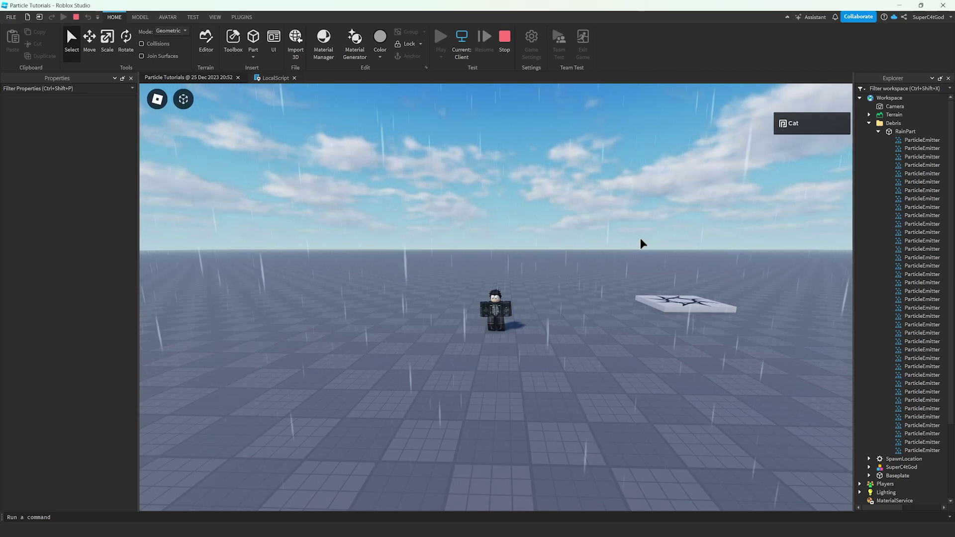
scroll(560, 233, "up", 4)
right_click_drag(561, 233, 561, 233)
scroll(560, 232, "down", 1)
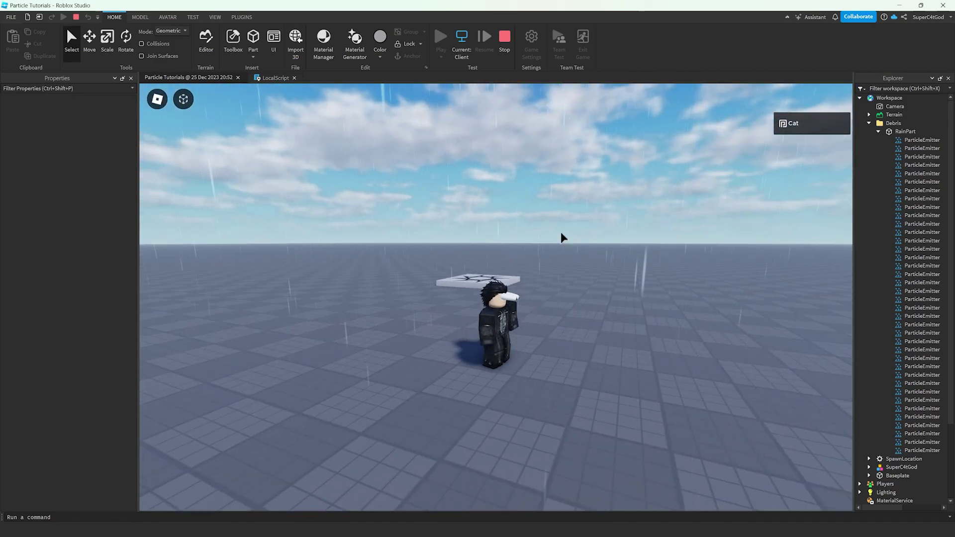
left_click(916, 450)
left_click(927, 140, "shift")
right_click_drag(706, 196, 706, 196)
left_click(922, 451)
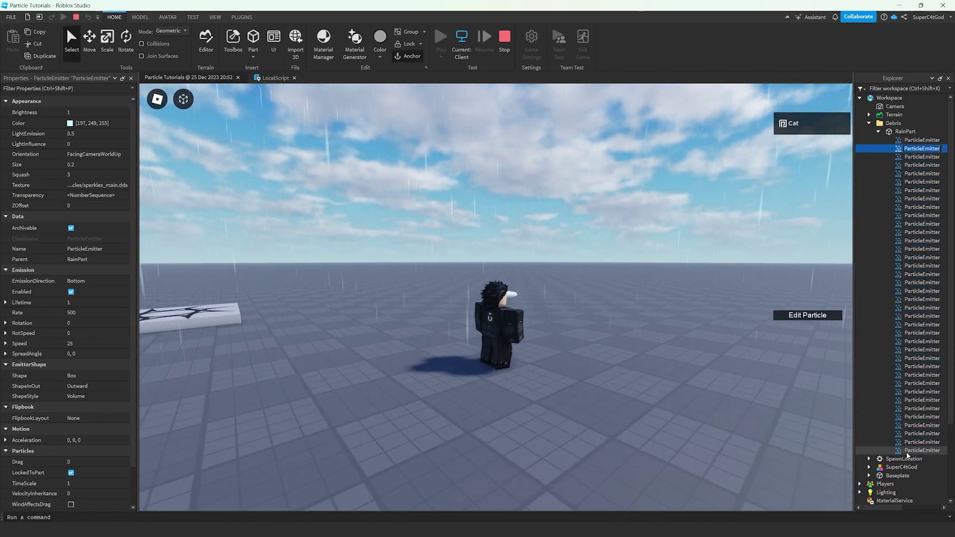
left_click(922, 149, "shift")
right_click_drag(690, 368, 691, 368)
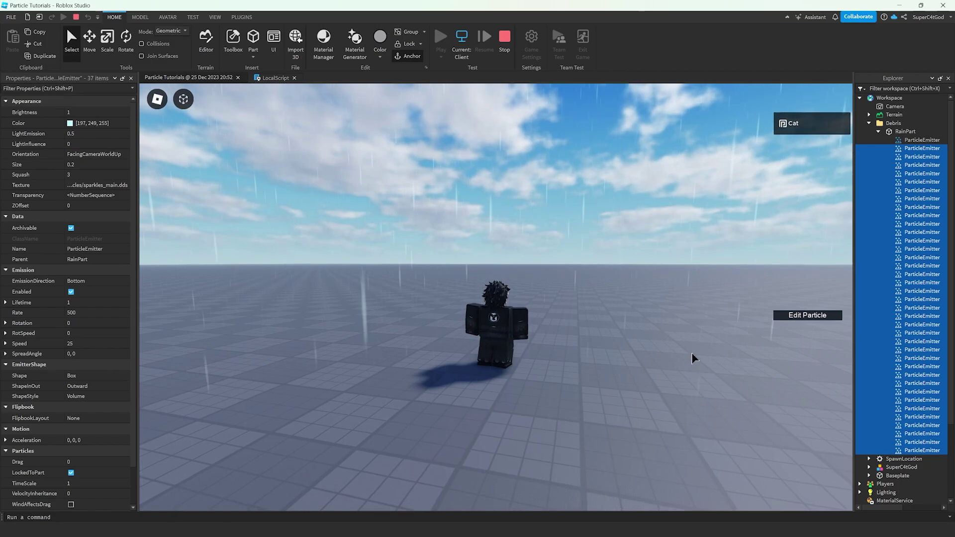
key("Delete")
left_click(922, 139)
right_click_drag(700, 205, 699, 200)
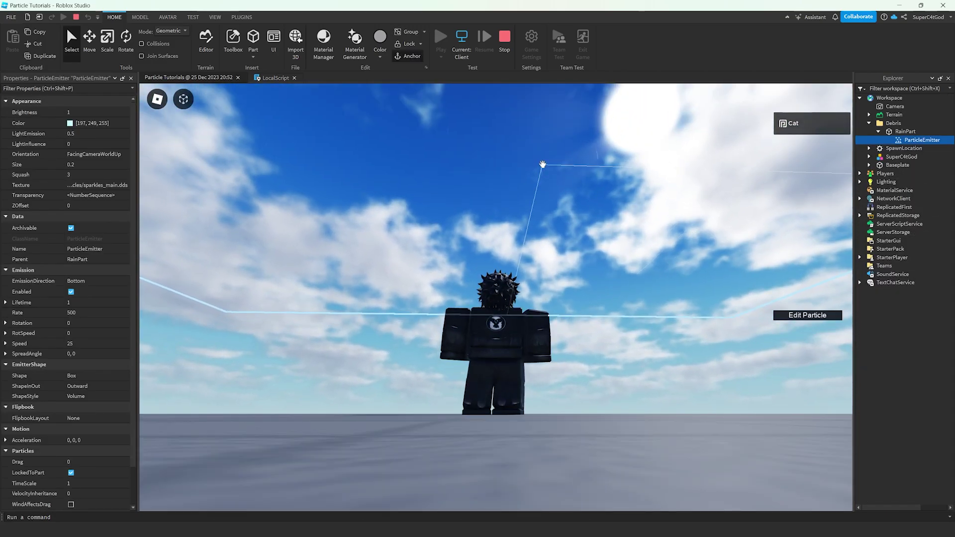
right_click_drag(543, 164, 543, 166)
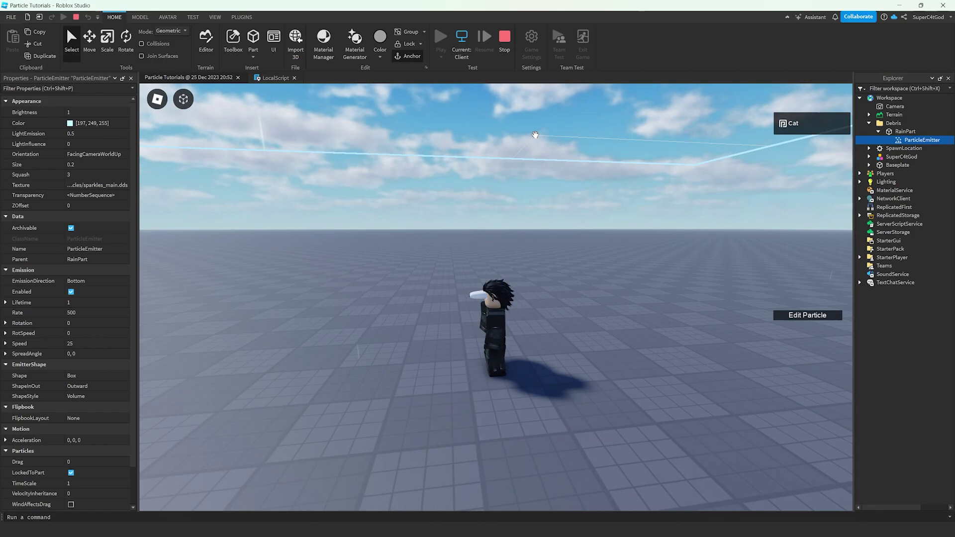
left_click(535, 136)
Step: Set RainPart's Size back to 25, 1, 25 and deselect it
left_click(107, 286)
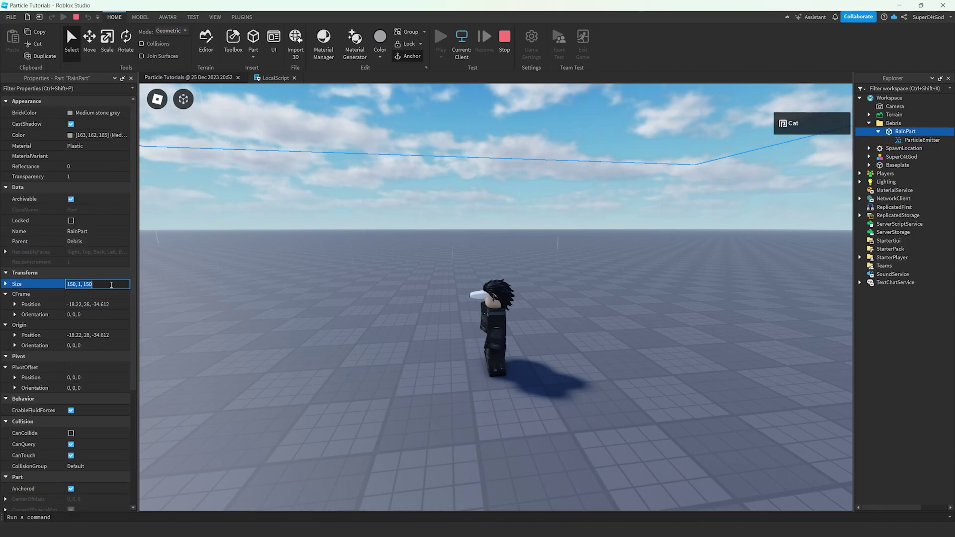
key("ctrl+a")
type("25, 1, 25")
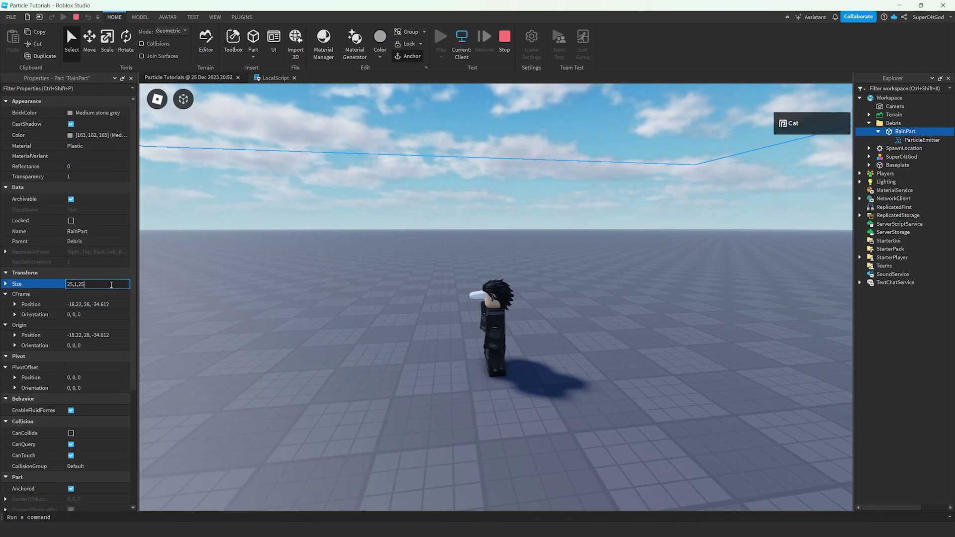
key("Return")
left_click(898, 133, "ctrl")
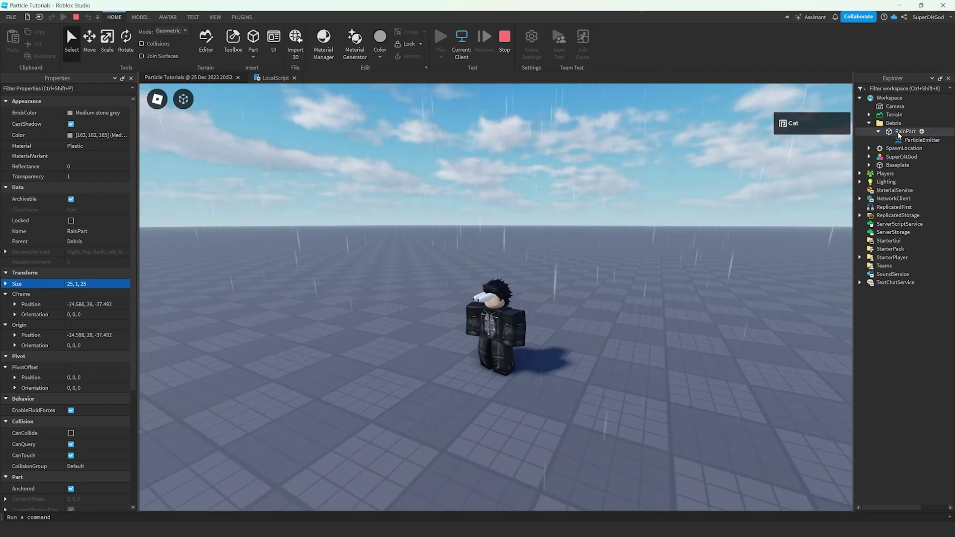
Step: Run the character around the spawn pad to check the rain falls around it
key("a")
right_click_drag(558, 206, 561, 228)
key("d")
key("w")
key("a")
key("d")
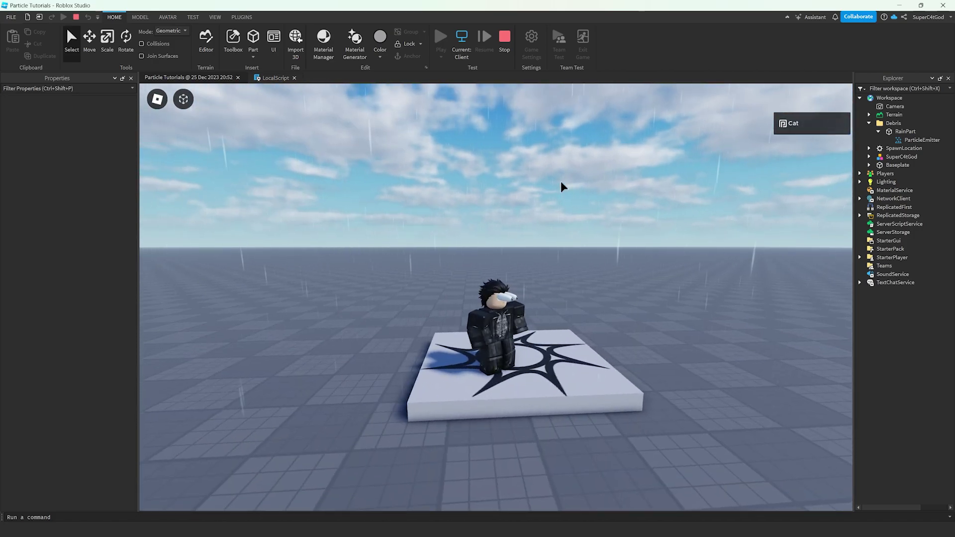
Step: Stop the play test and highlight lines 8–18 of the LocalScript to review them
left_click(505, 37)
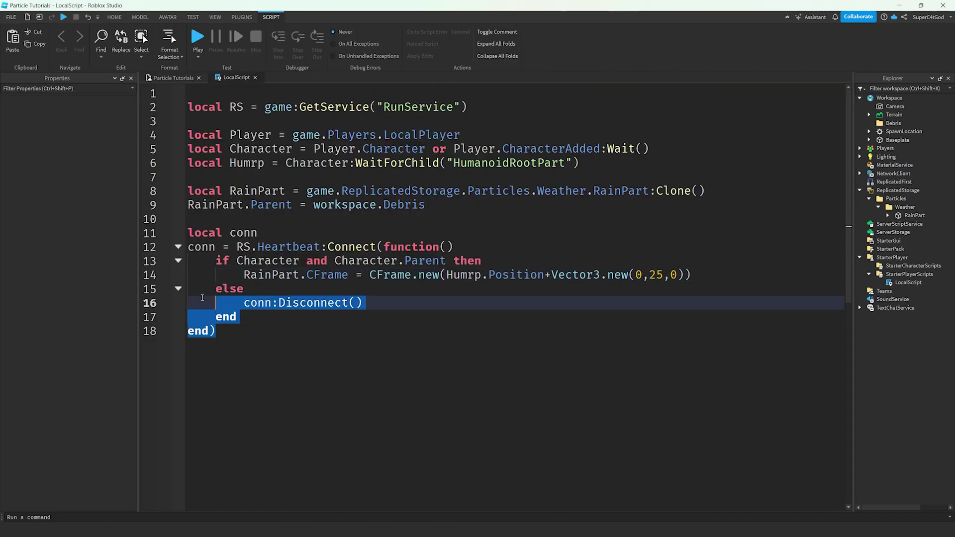
left_click_drag(217, 332, 166, 192)
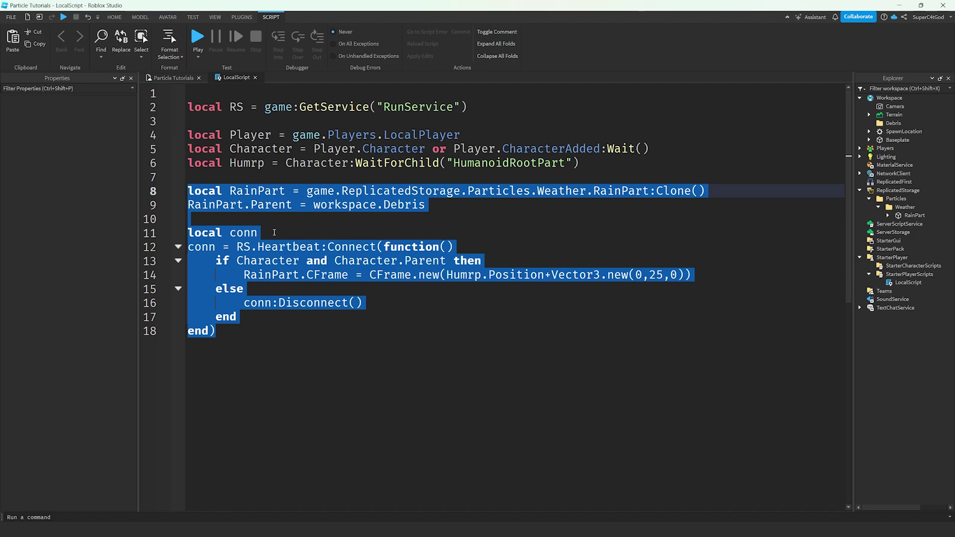
left_click(232, 341)
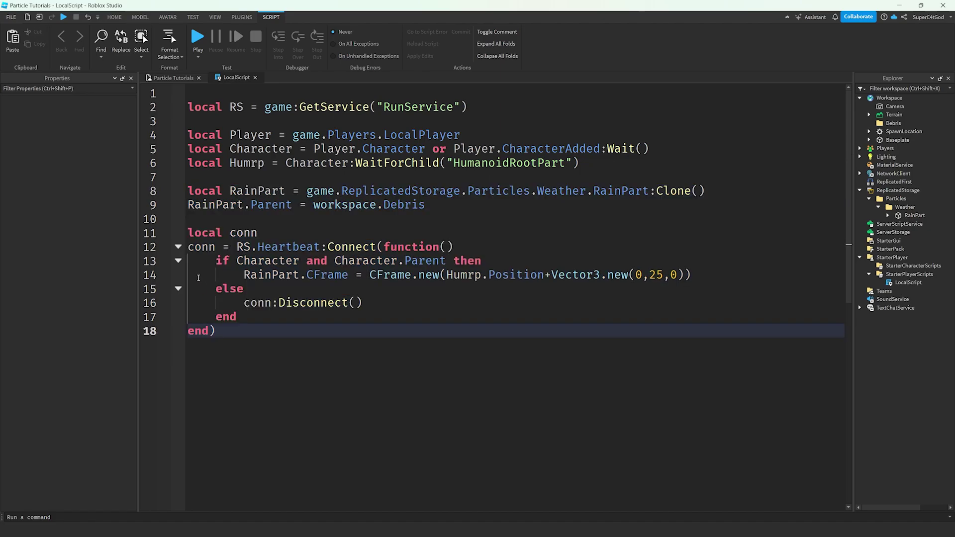
left_click_drag(267, 355, 155, 191)
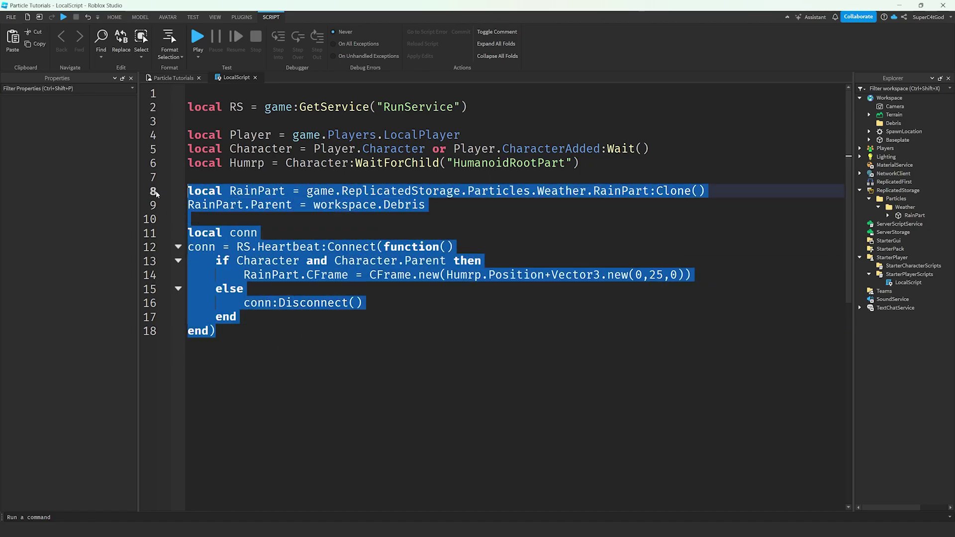
left_click(239, 333)
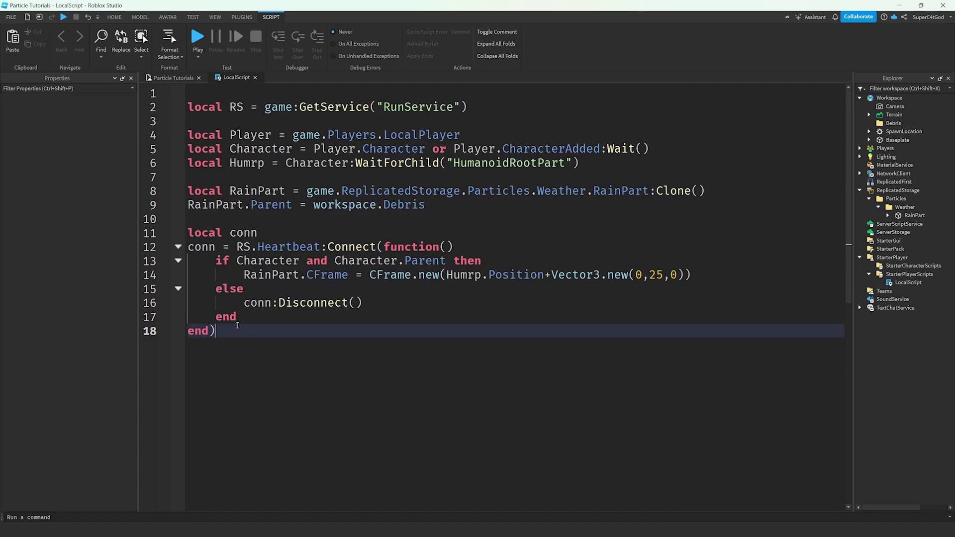
left_click(256, 77)
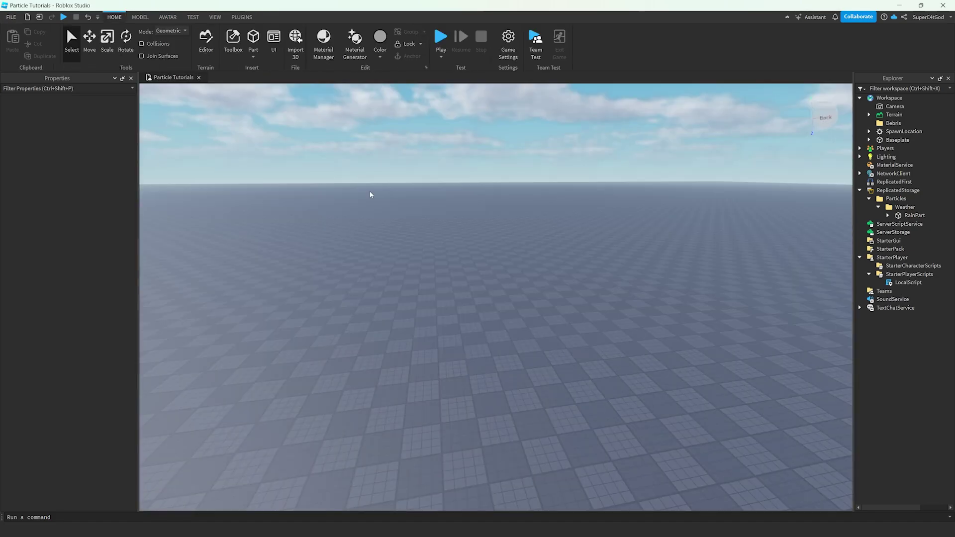